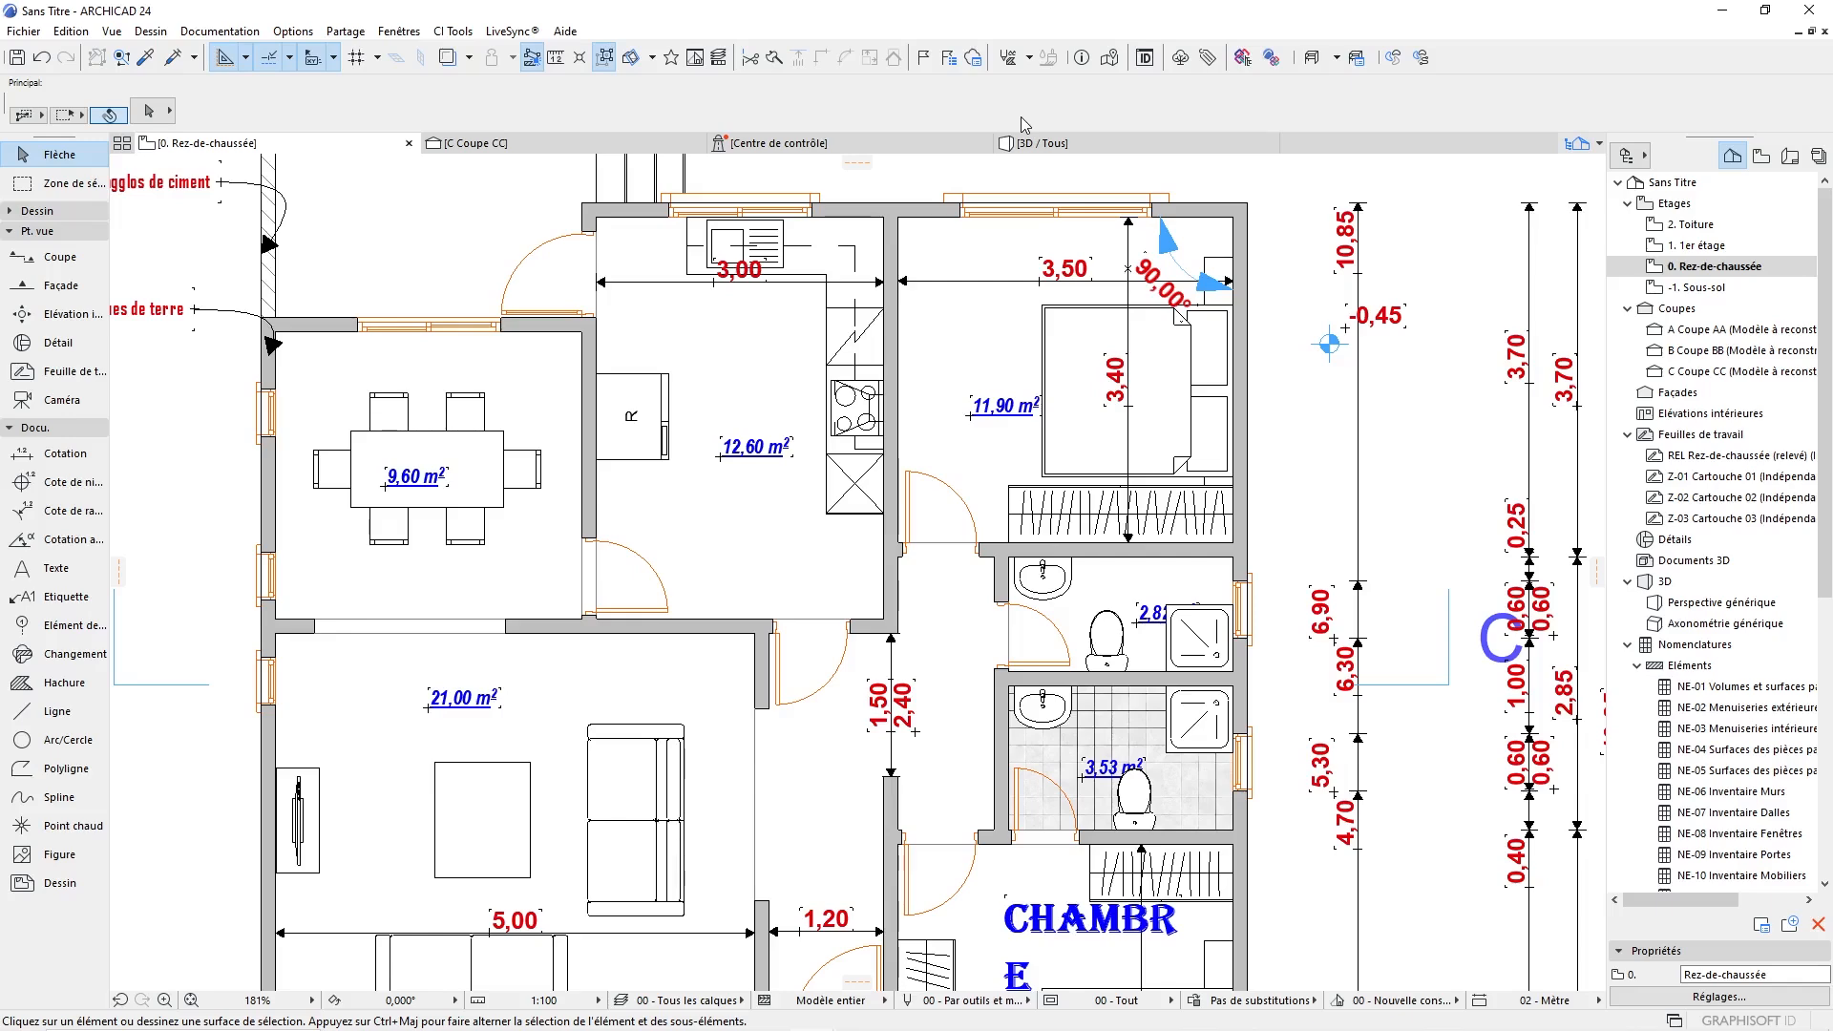
Open the default settings of the Zone tool.
{"action": "left_click", "coordinate": [43, 210]}
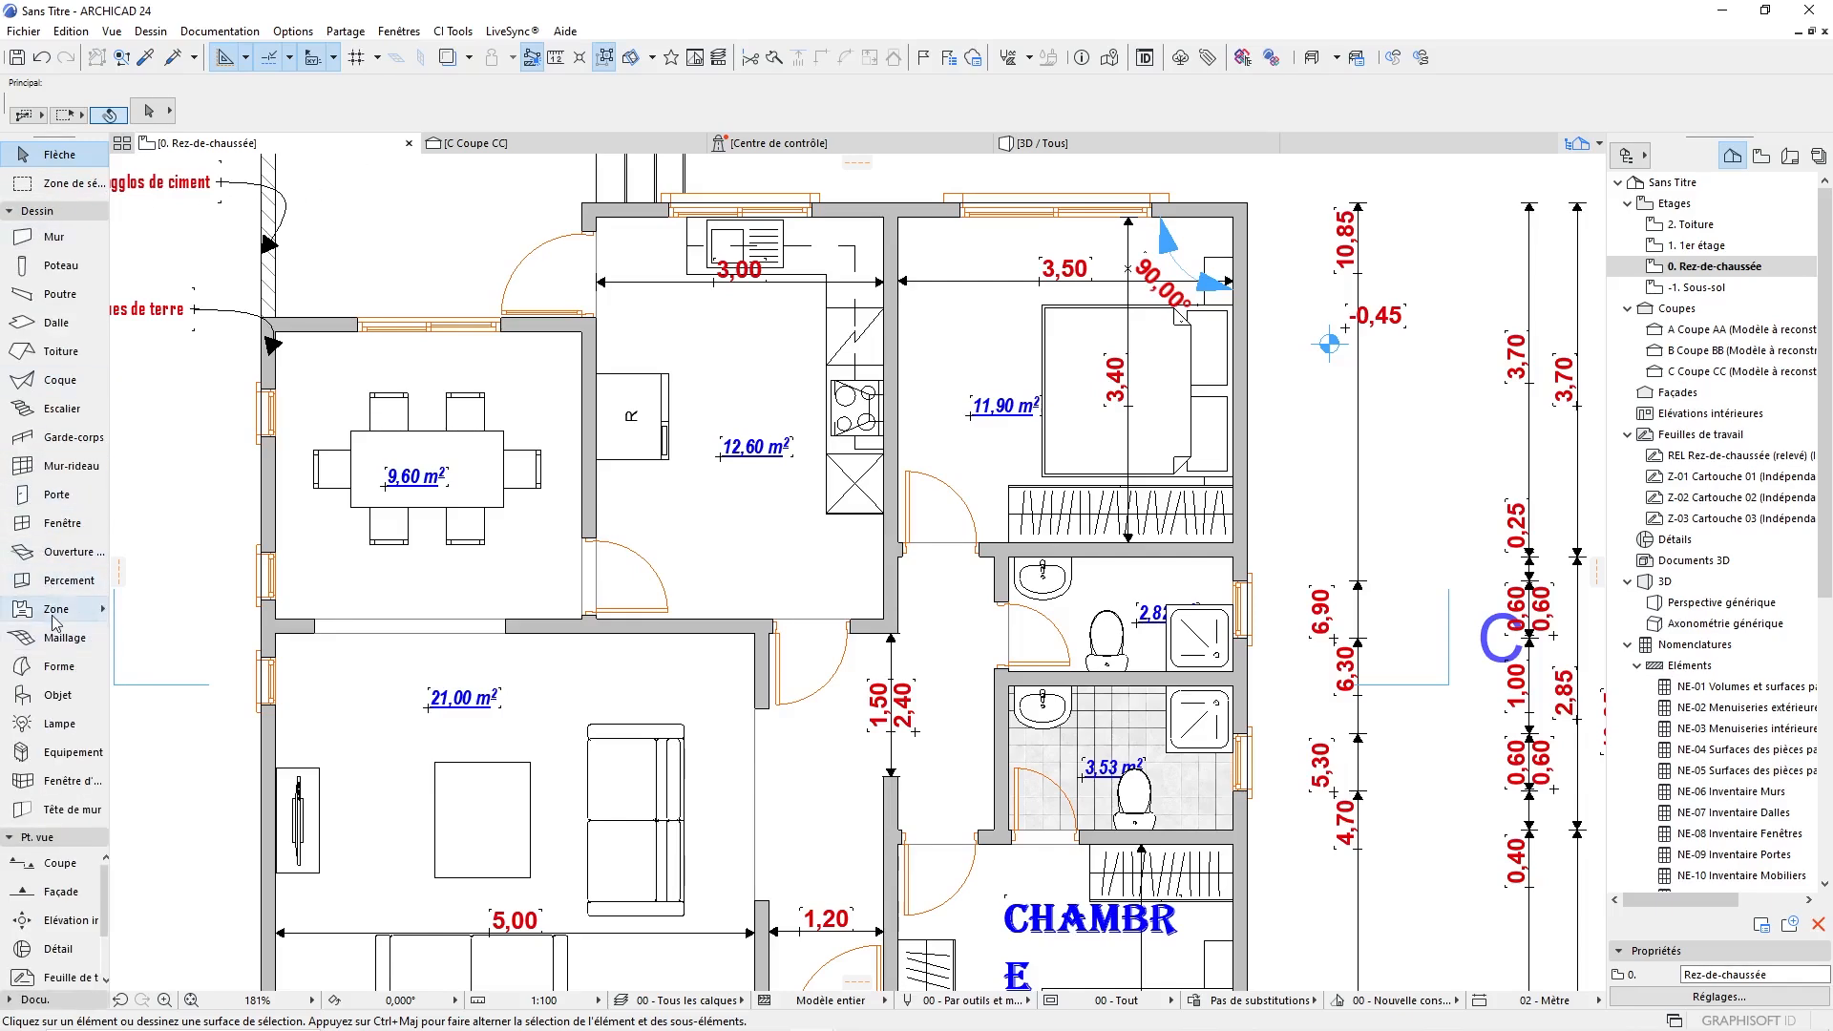
{"action": "left_click", "coordinate": [63, 607]}
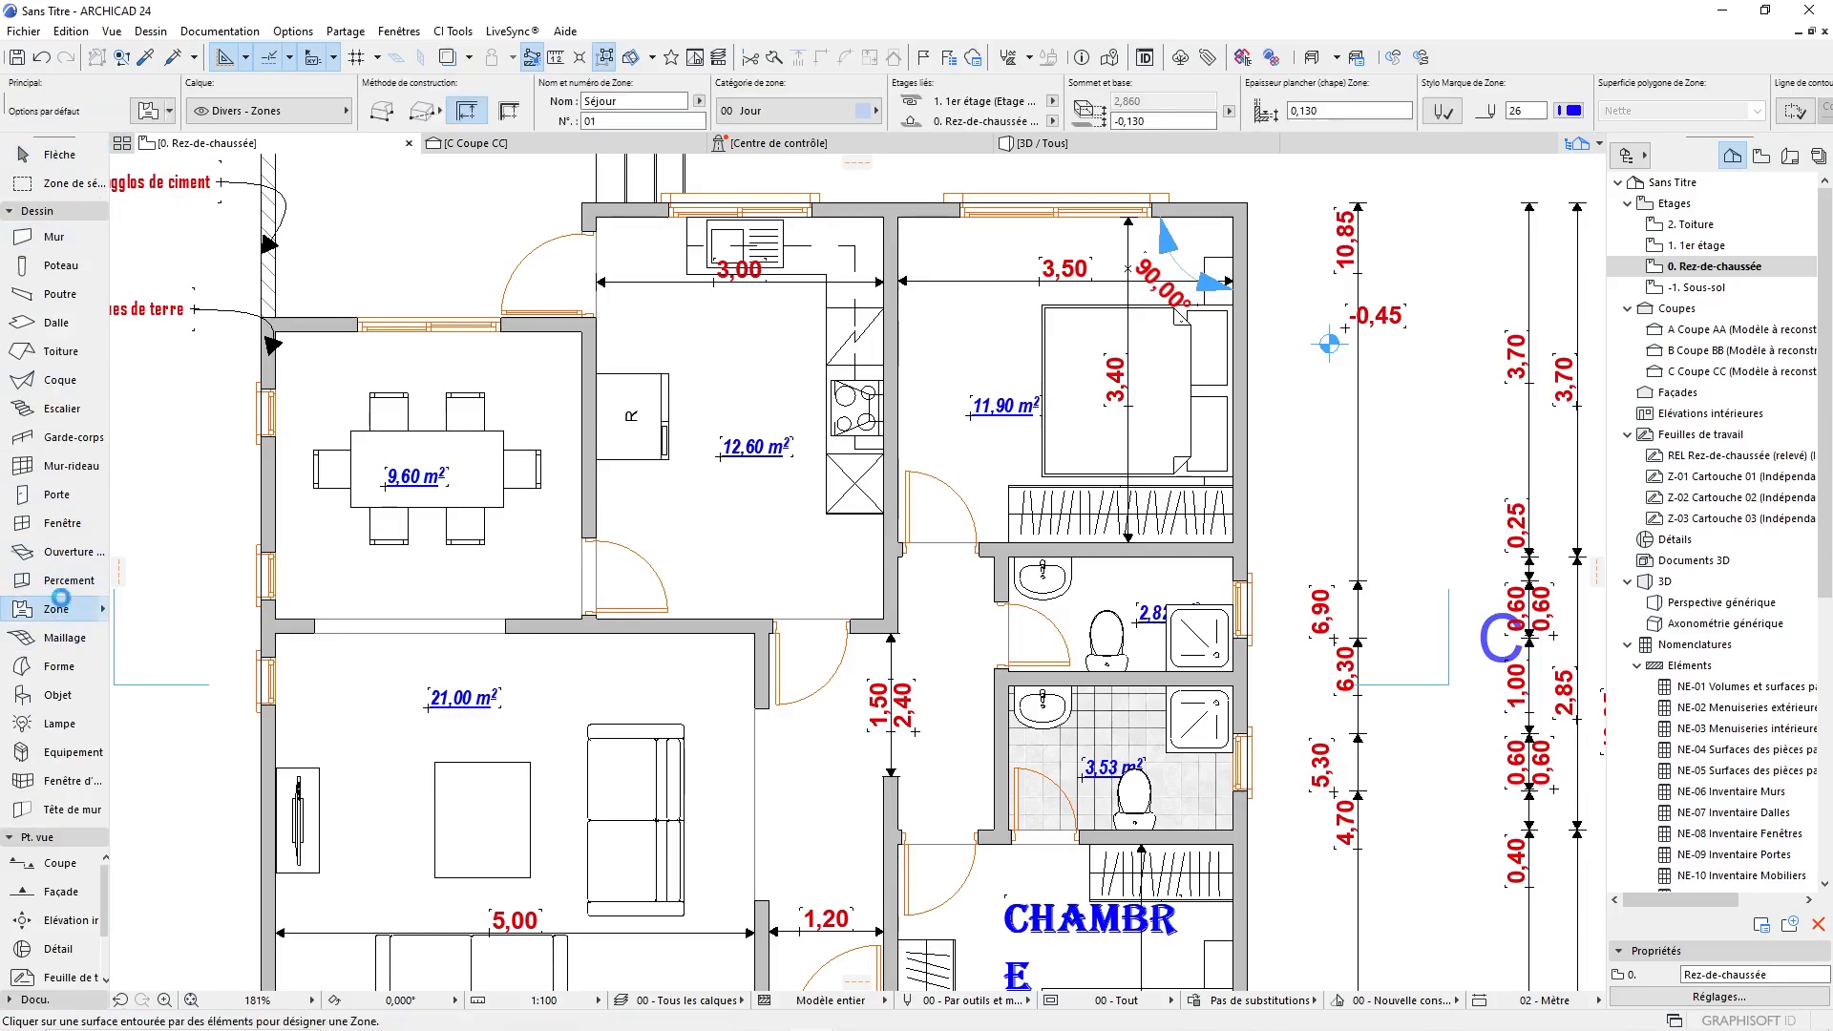
{"action": "double_click", "coordinate": [63, 607]}
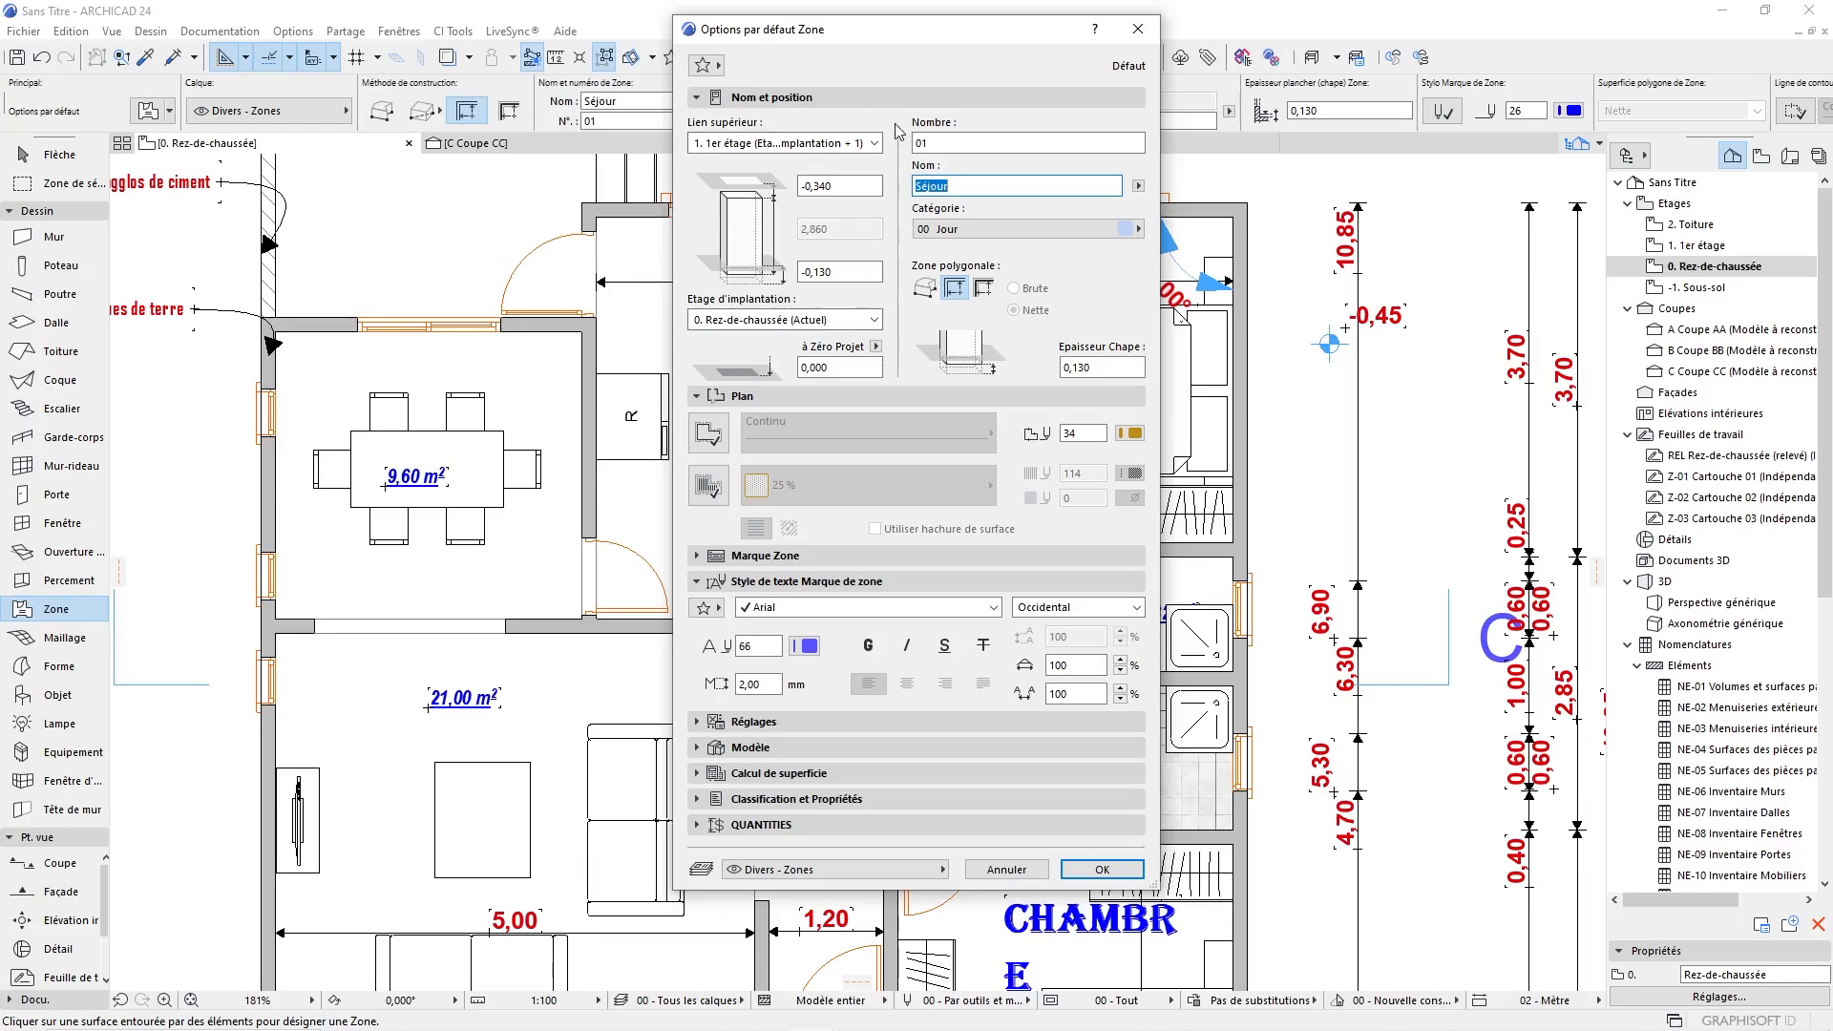
Review the default zone's upper storey link, height offsets, number, name and available categories.
{"action": "left_click", "coordinate": [812, 273]}
{"action": "left_click", "coordinate": [729, 147]}
{"action": "left_click", "coordinate": [755, 163]}
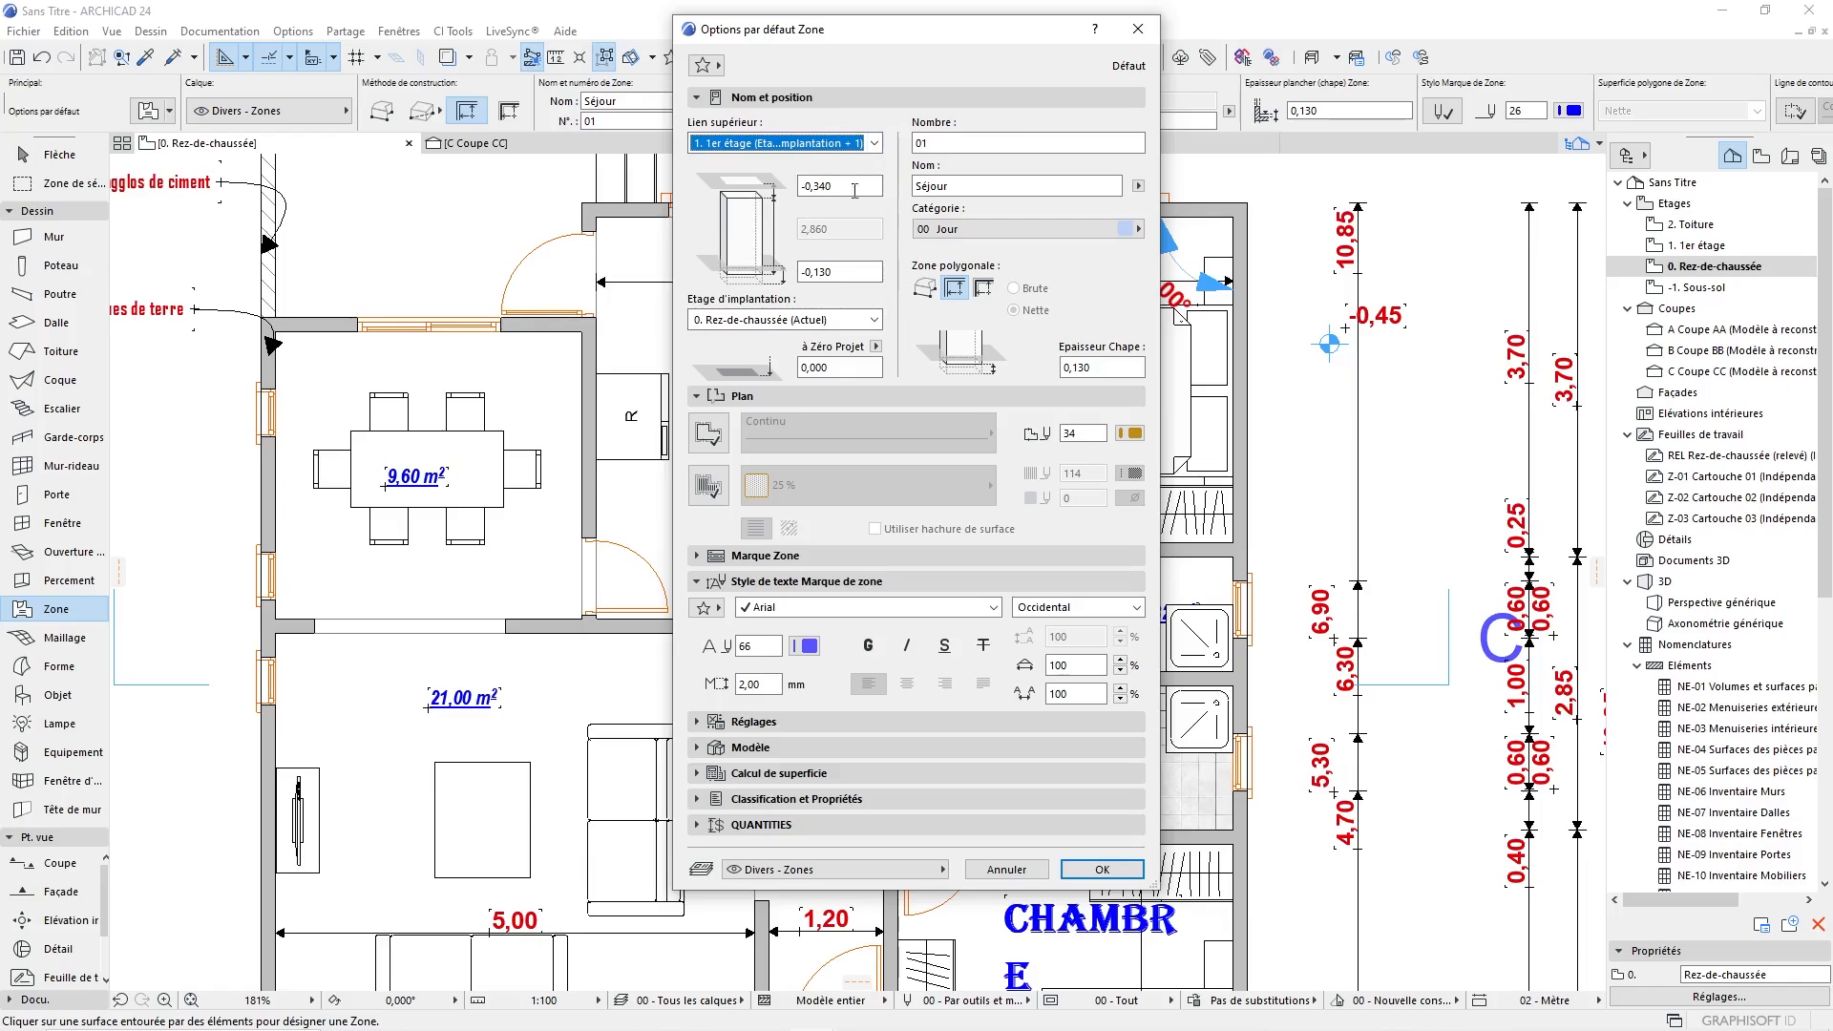
{"action": "key", "text": "Tab"}
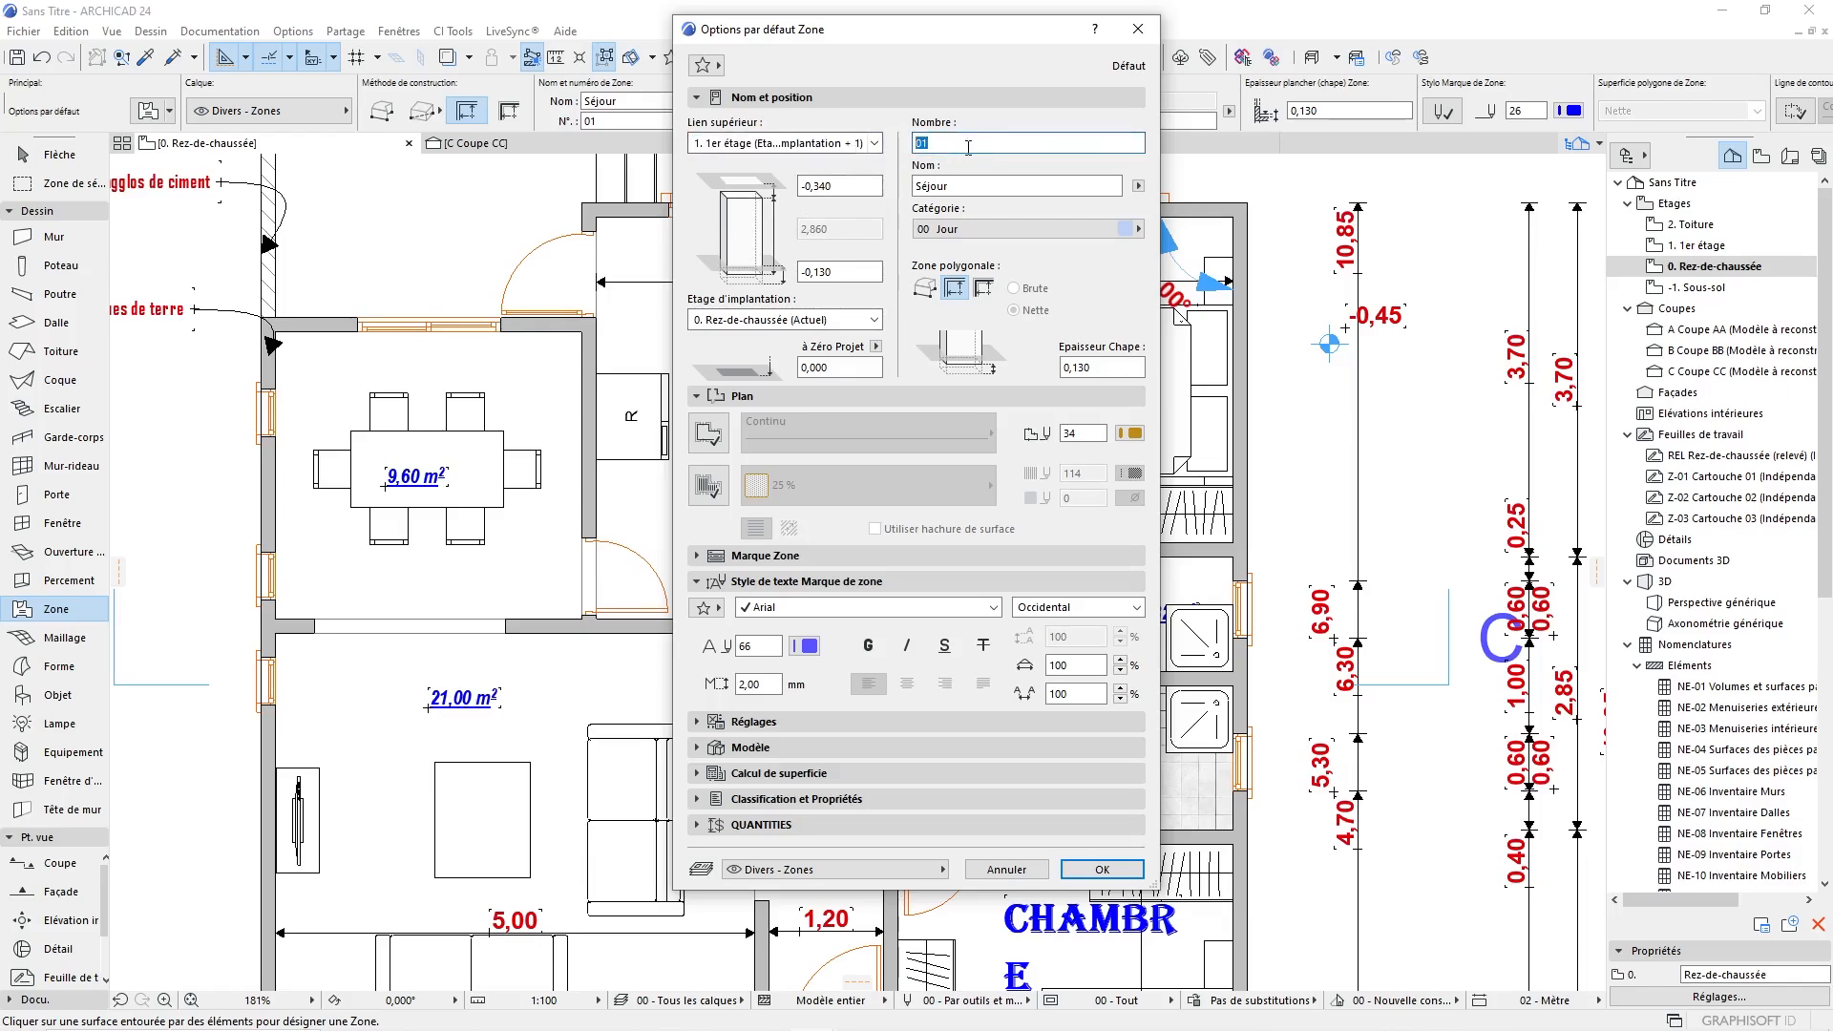
{"action": "left_click", "coordinate": [999, 144]}
{"action": "left_click", "coordinate": [1025, 186]}
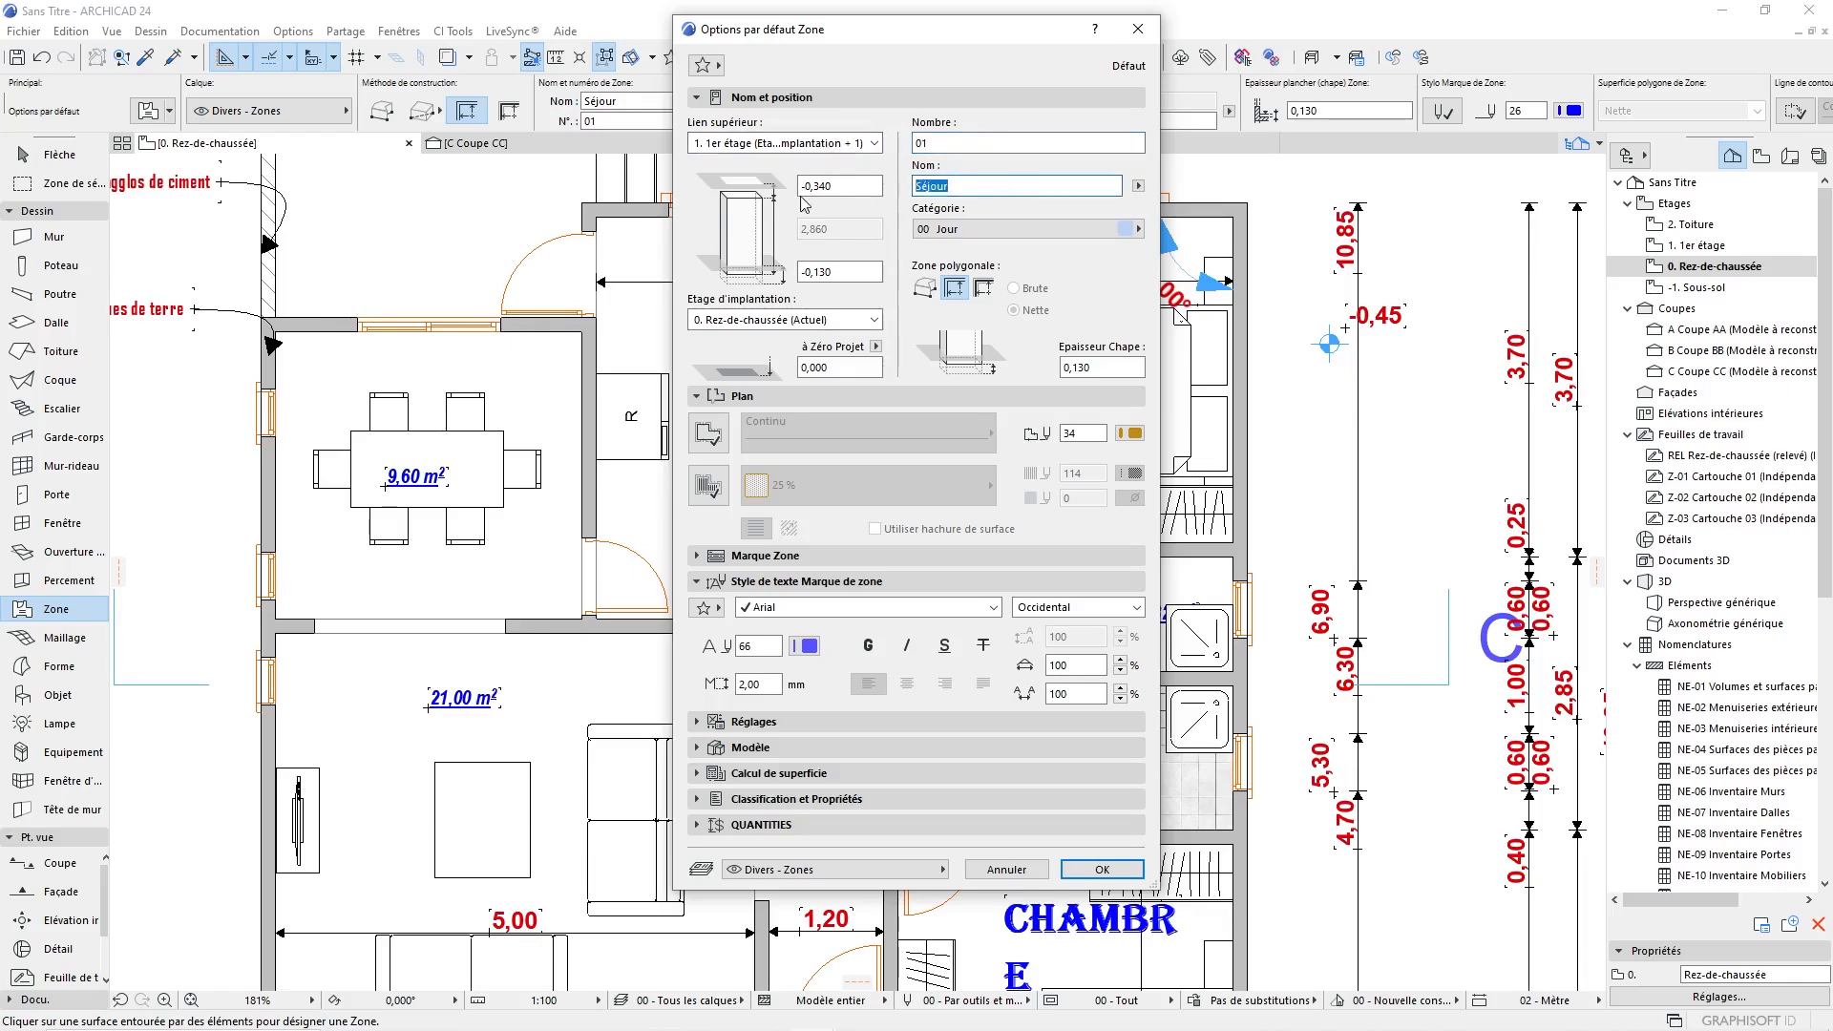
{"action": "left_click", "coordinate": [938, 230]}
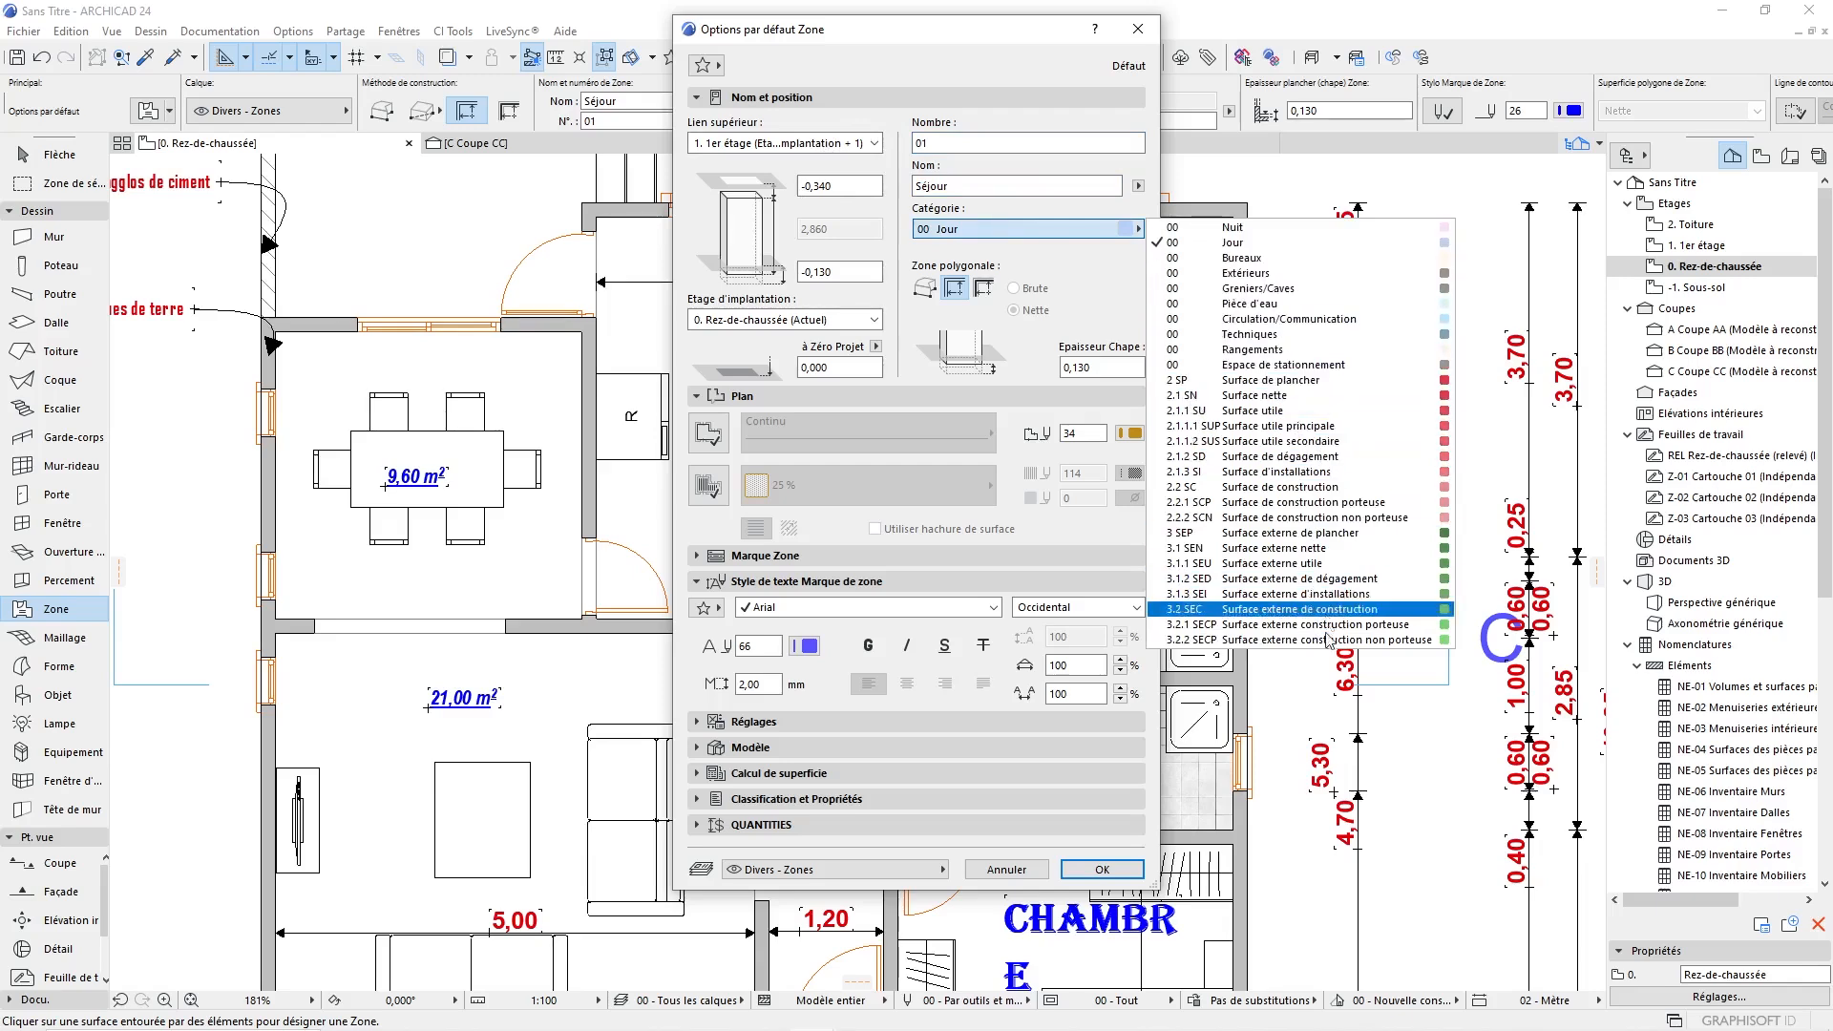
{"action": "left_click", "coordinate": [1086, 275]}
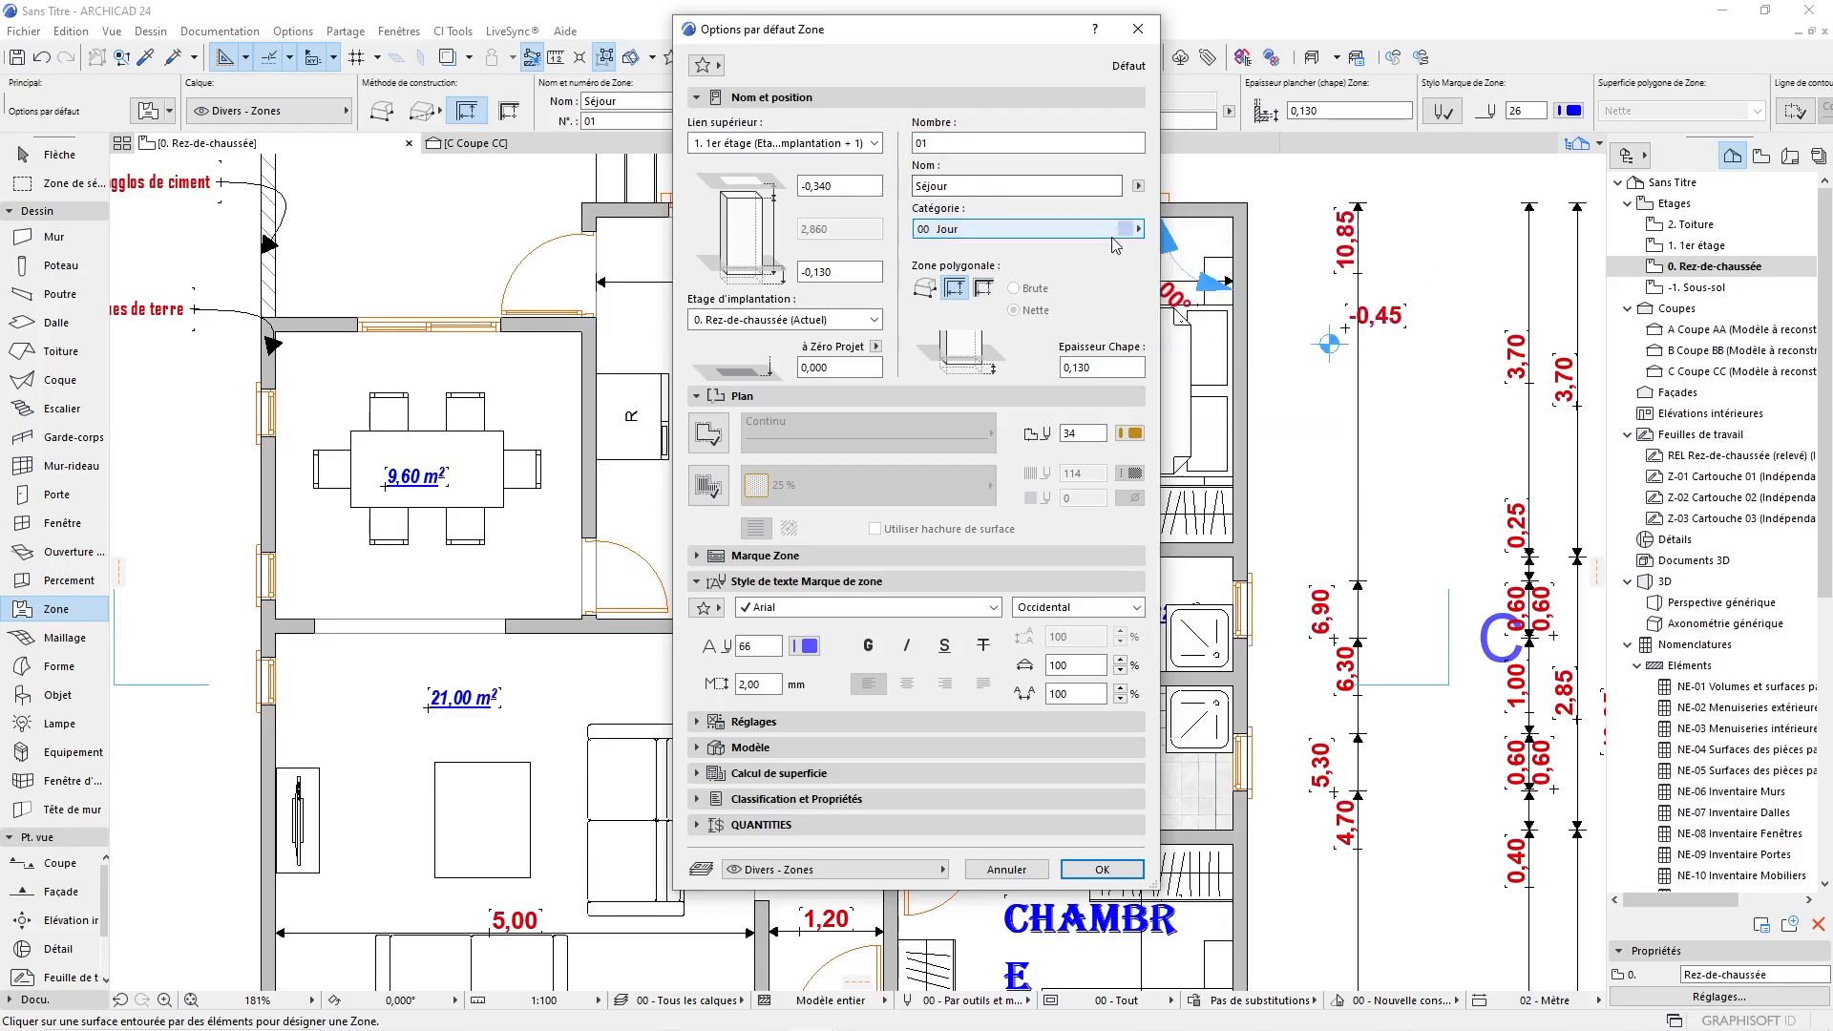
Try a custom contour for the zone in the plan settings and browse its pen colours.
{"action": "left_click", "coordinate": [710, 434]}
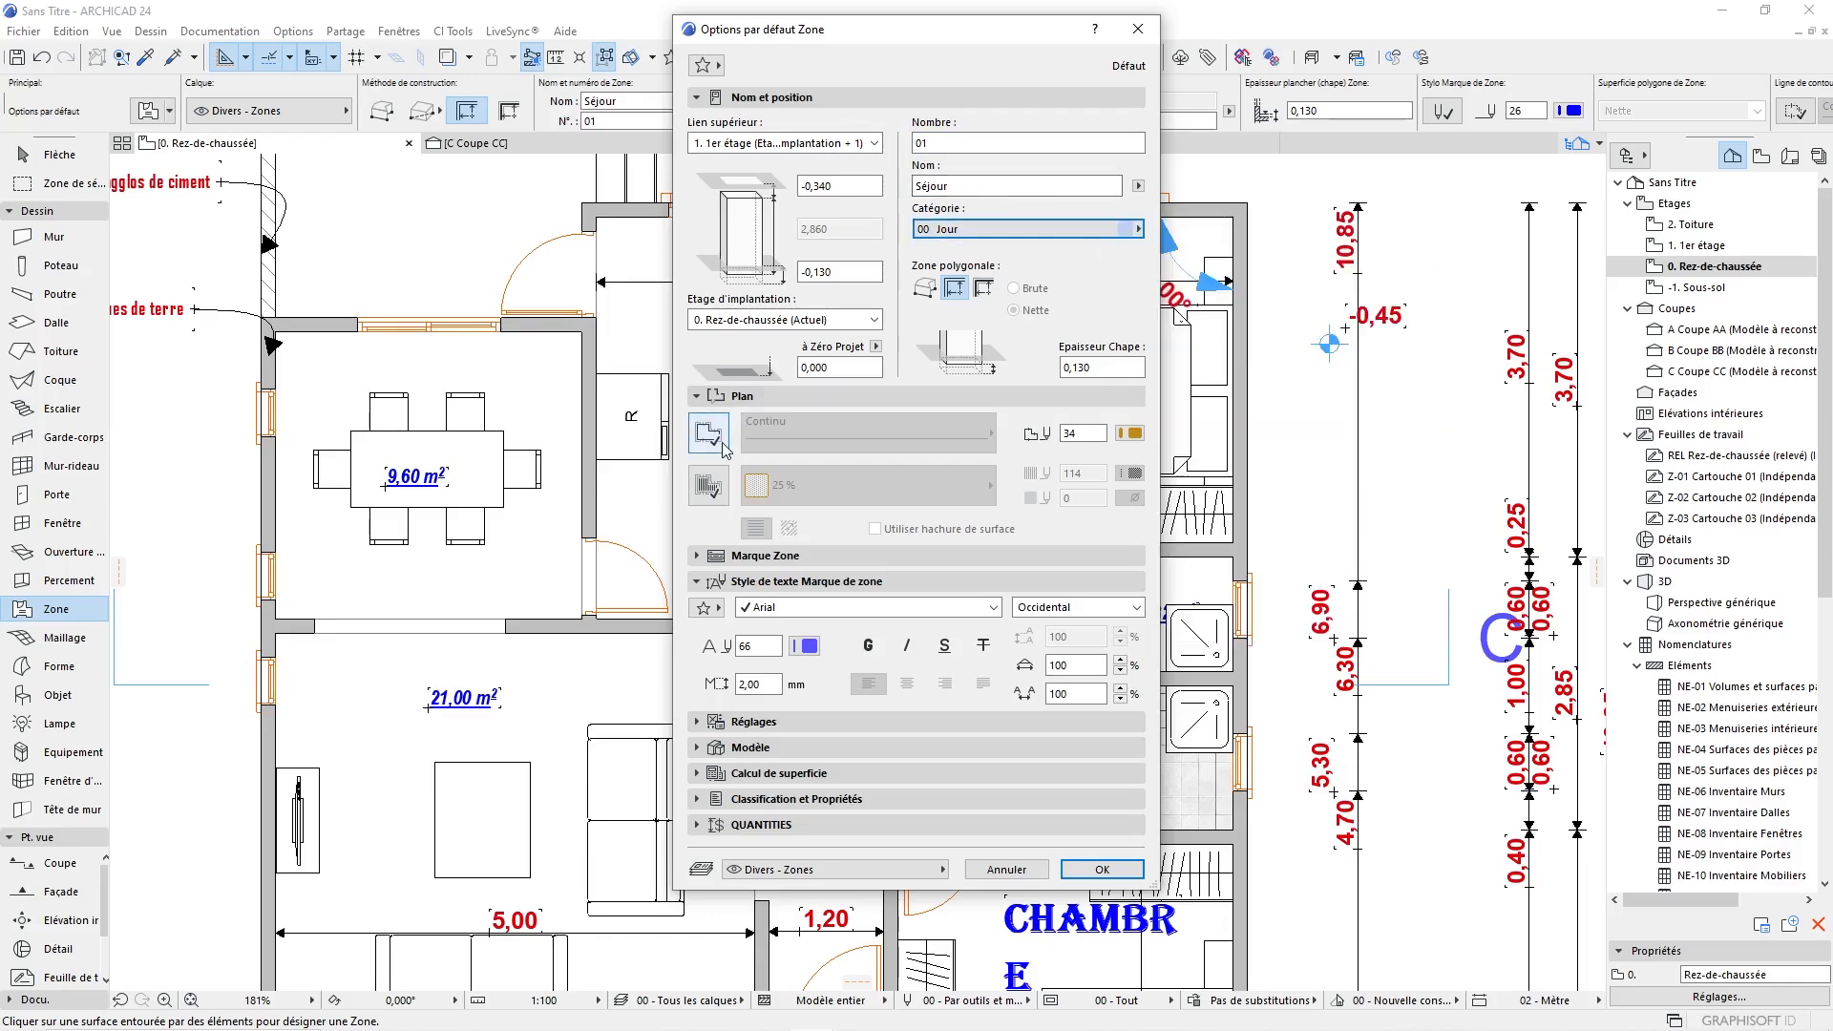
{"action": "left_click", "coordinate": [1132, 434]}
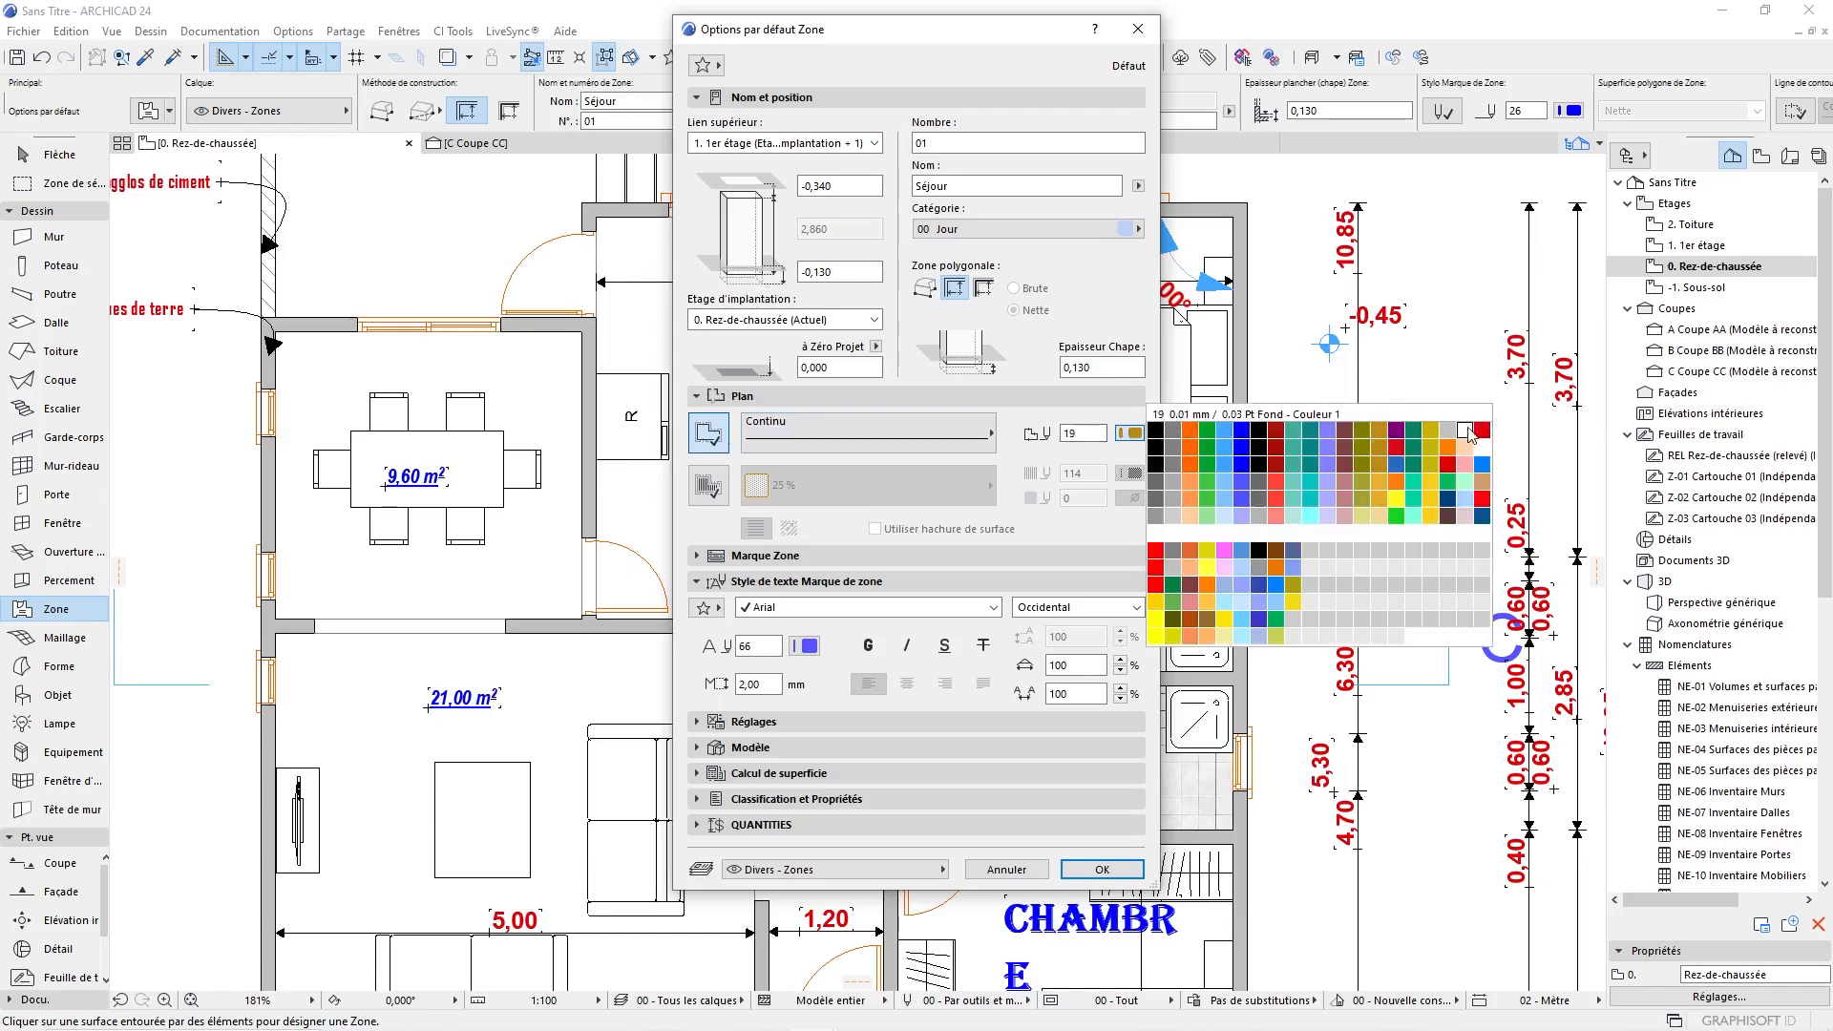
{"action": "left_click", "coordinate": [726, 439]}
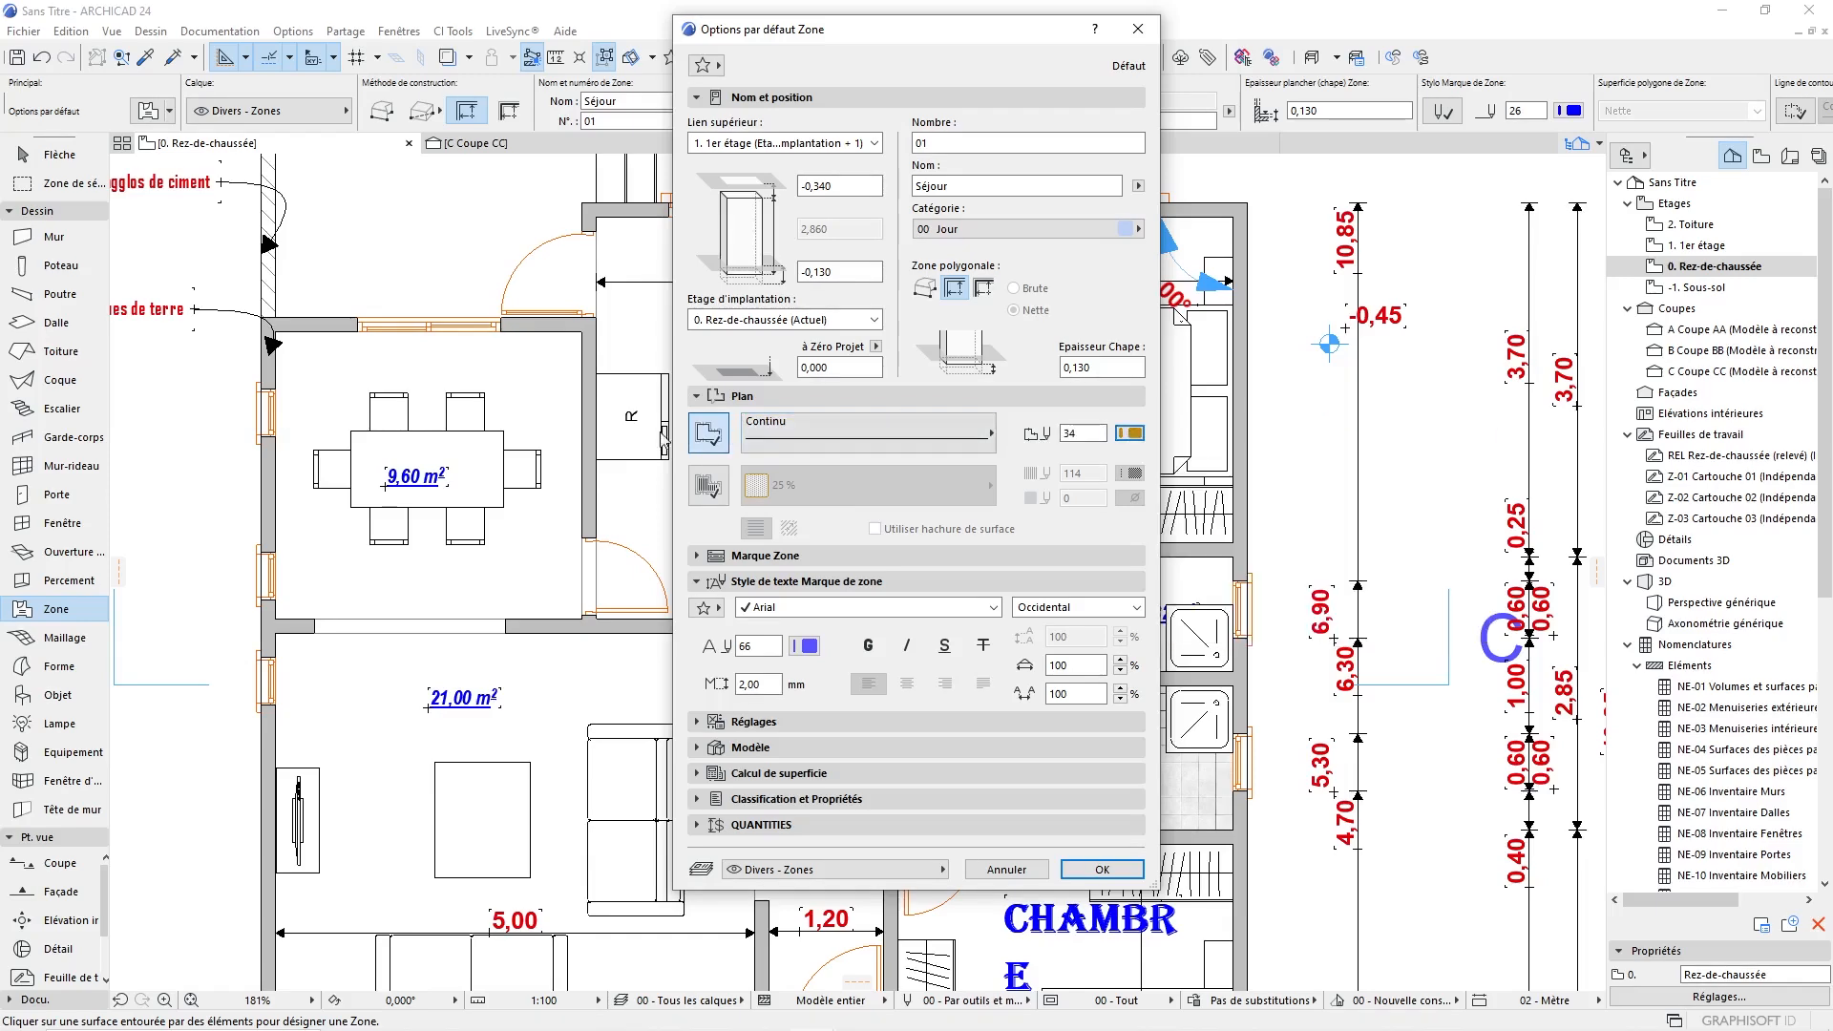
{"action": "left_click", "coordinate": [722, 441]}
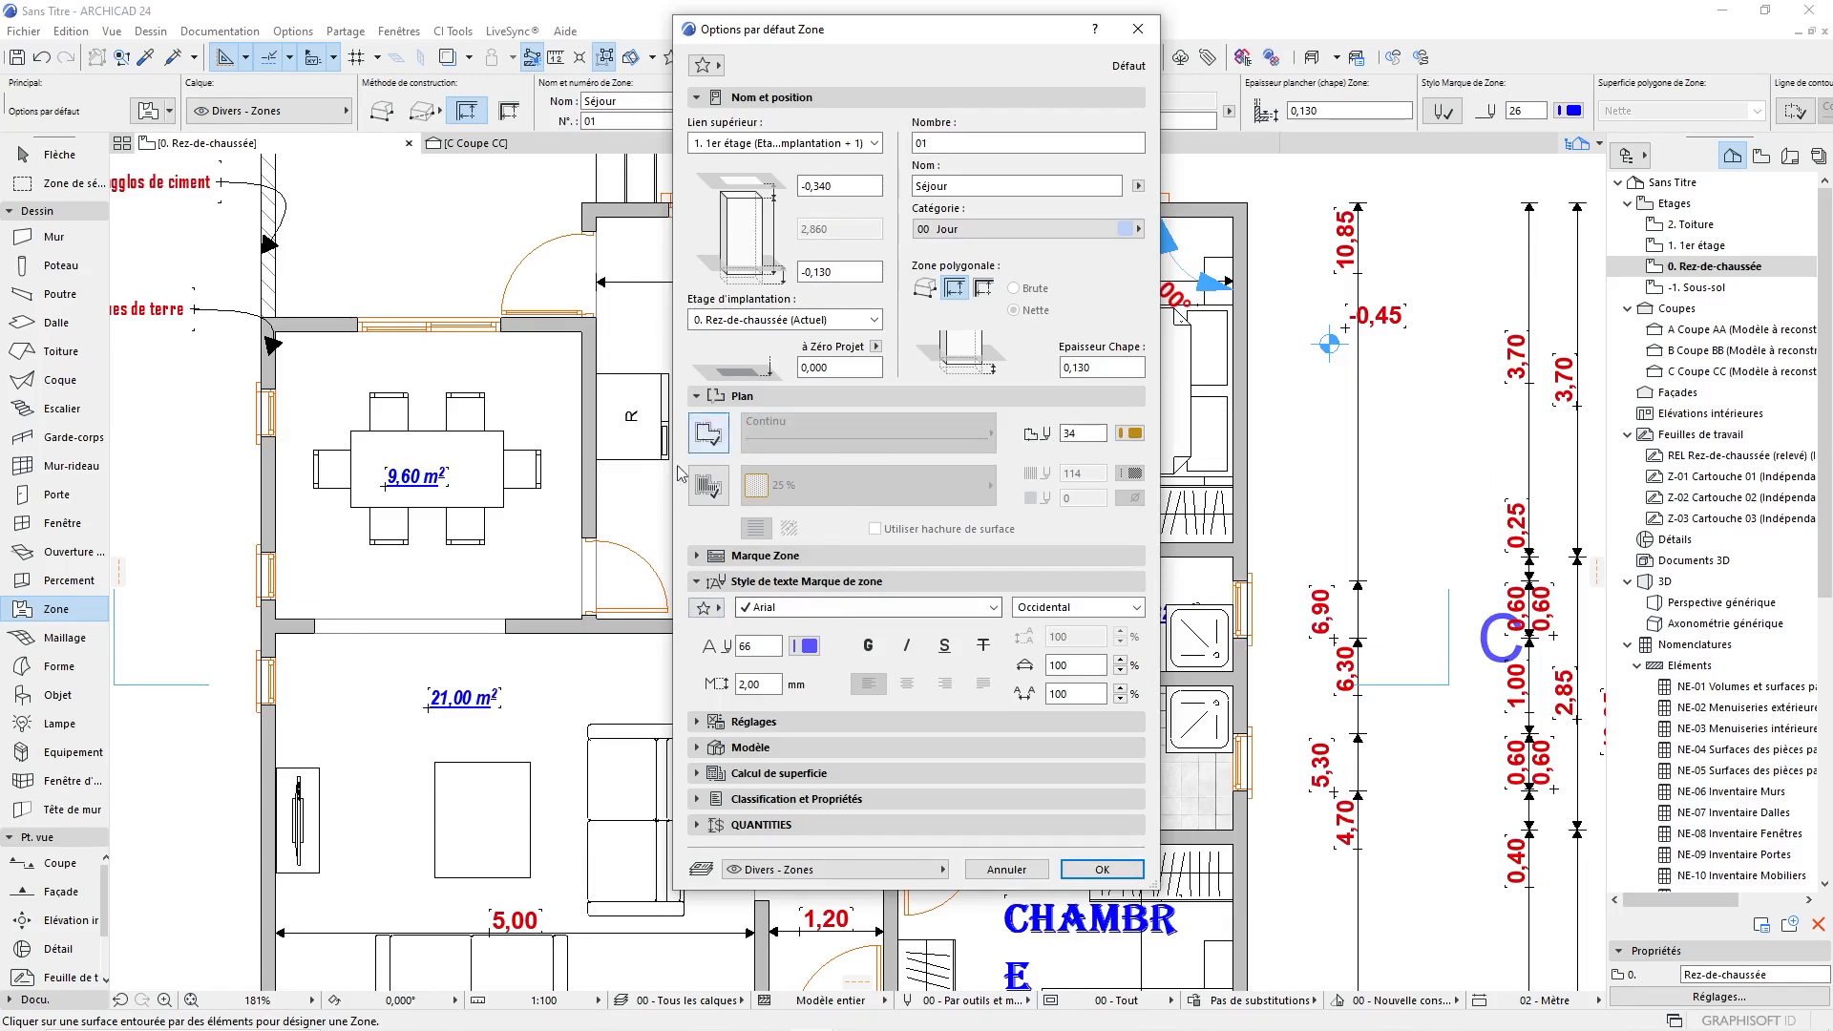
Accept the zone defaults and draw a freehand five-sided Séjour zone of about 13.75 m² above and left of the floor plan, with its stamp inside.
{"action": "left_click", "coordinate": [1108, 873]}
{"action": "scroll", "coordinate": [917, 537], "scroll_direction": "down", "scroll_amount": 4}
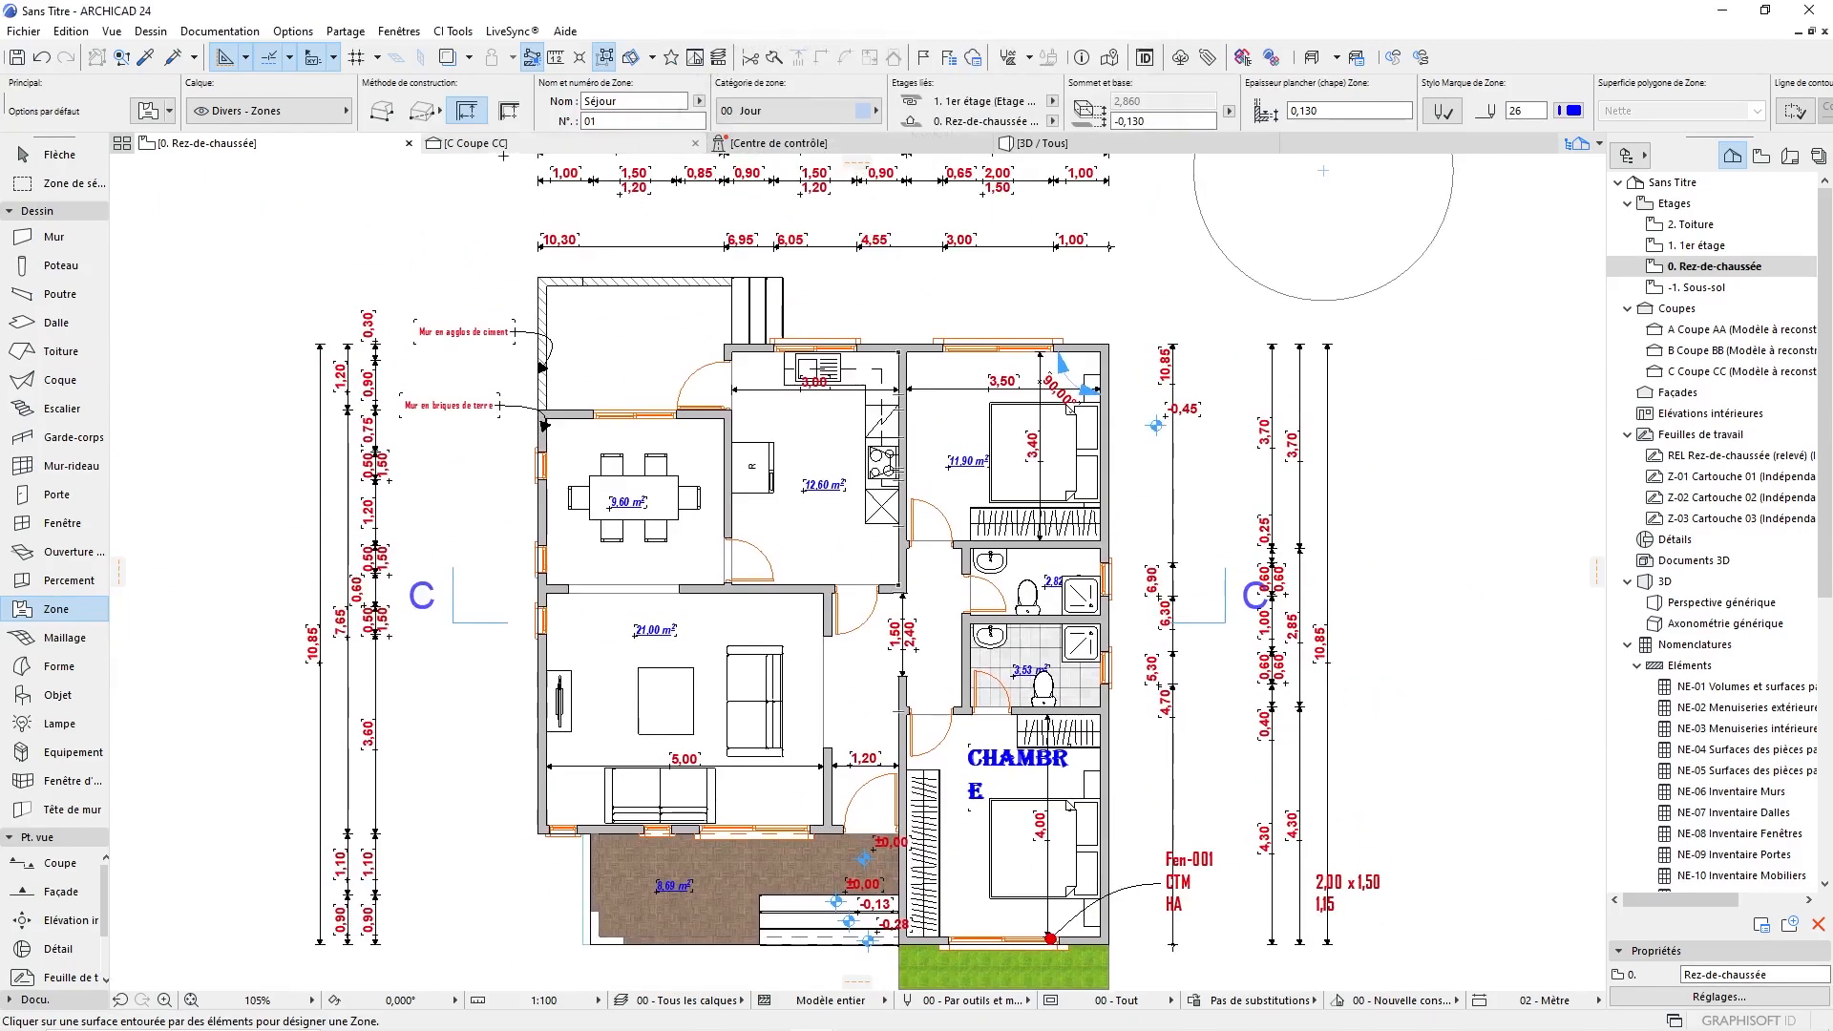
{"action": "middle_click_drag", "start_coordinate": [484, 157], "coordinate": [490, 197]}
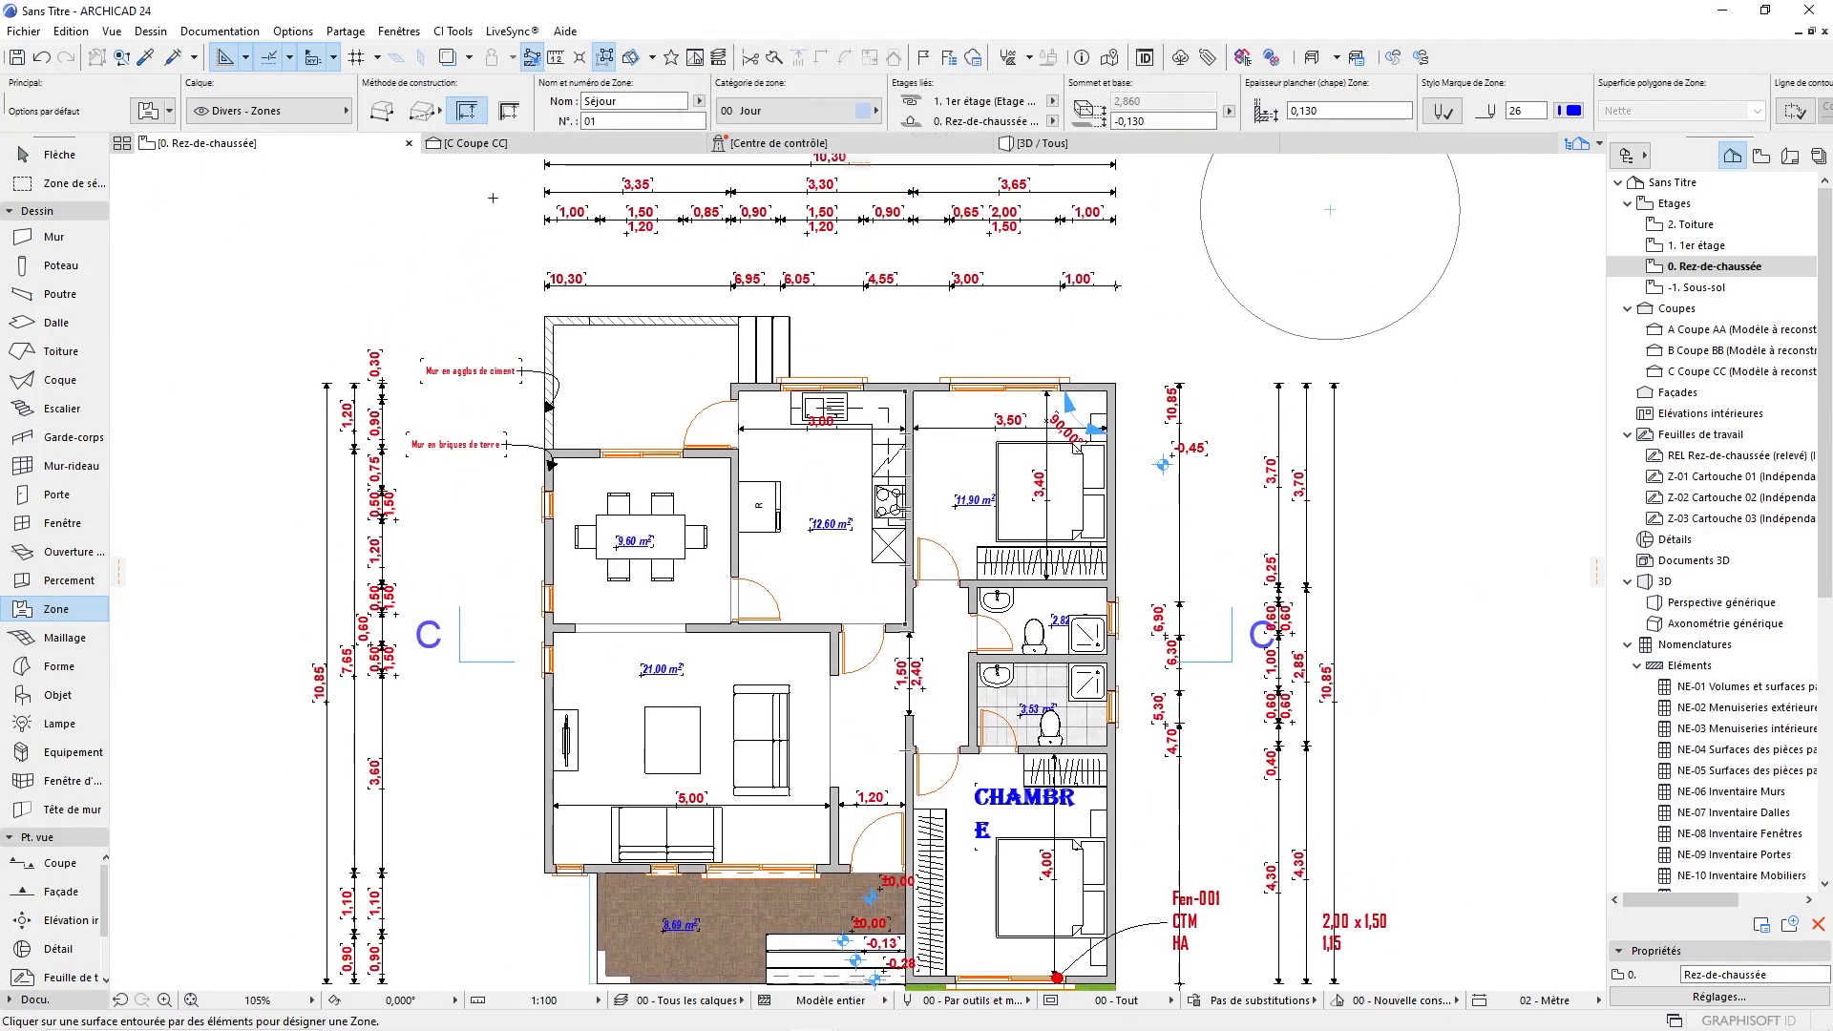
{"action": "left_click", "coordinate": [379, 114]}
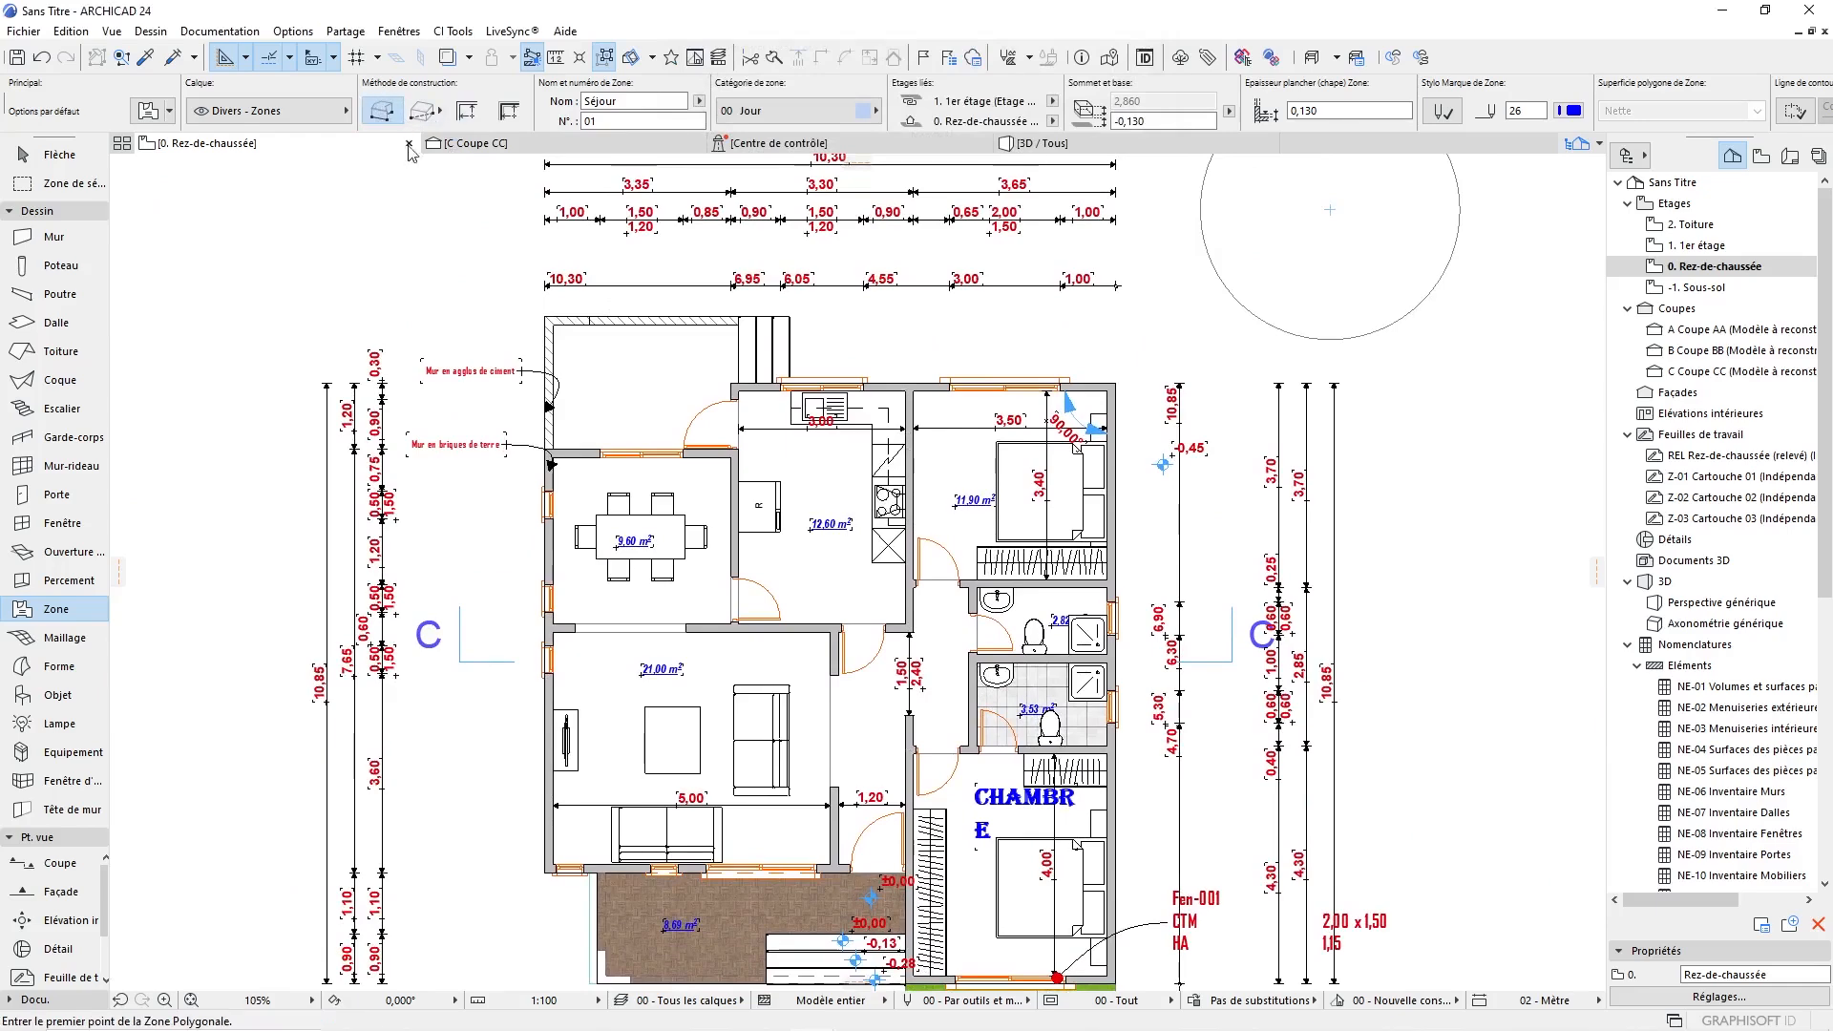
{"action": "middle_click_drag", "start_coordinate": [588, 333], "coordinate": [819, 769]}
{"action": "left_click", "coordinate": [492, 315]}
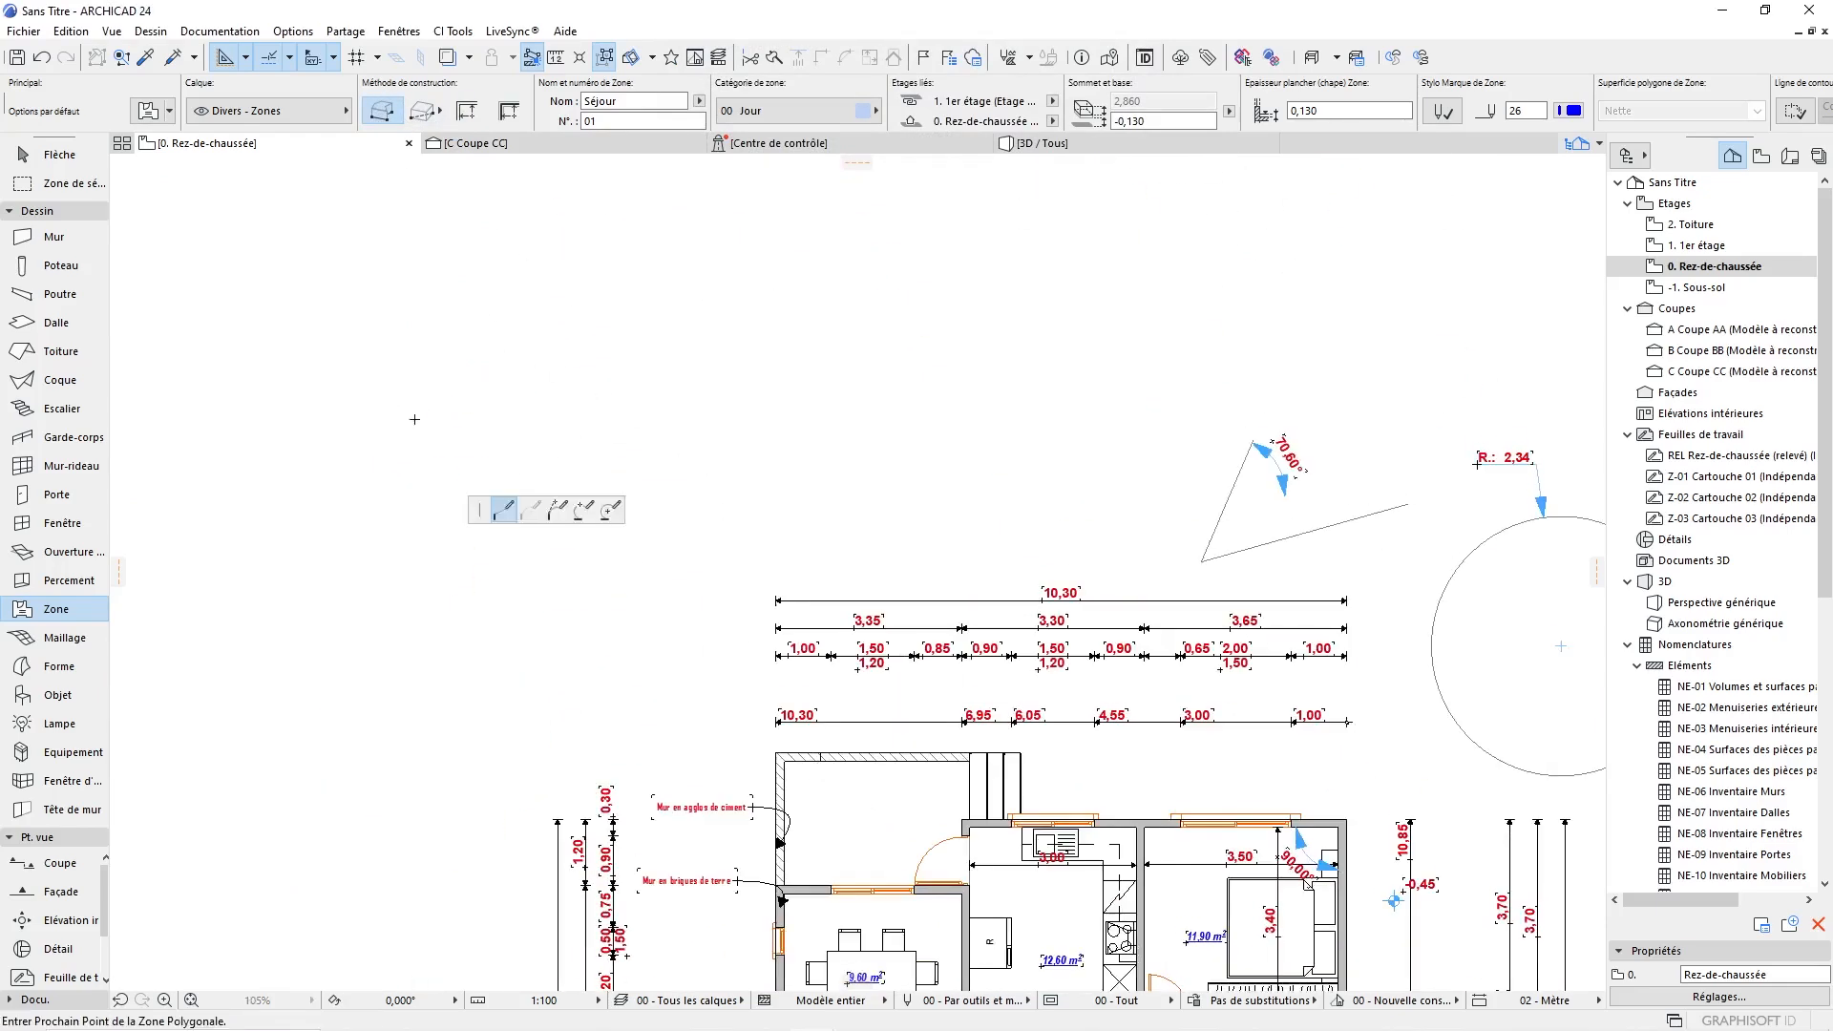
{"action": "left_click", "coordinate": [398, 432]}
{"action": "left_click", "coordinate": [451, 570]}
{"action": "left_click", "coordinate": [636, 495]}
{"action": "left_click", "coordinate": [642, 350]}
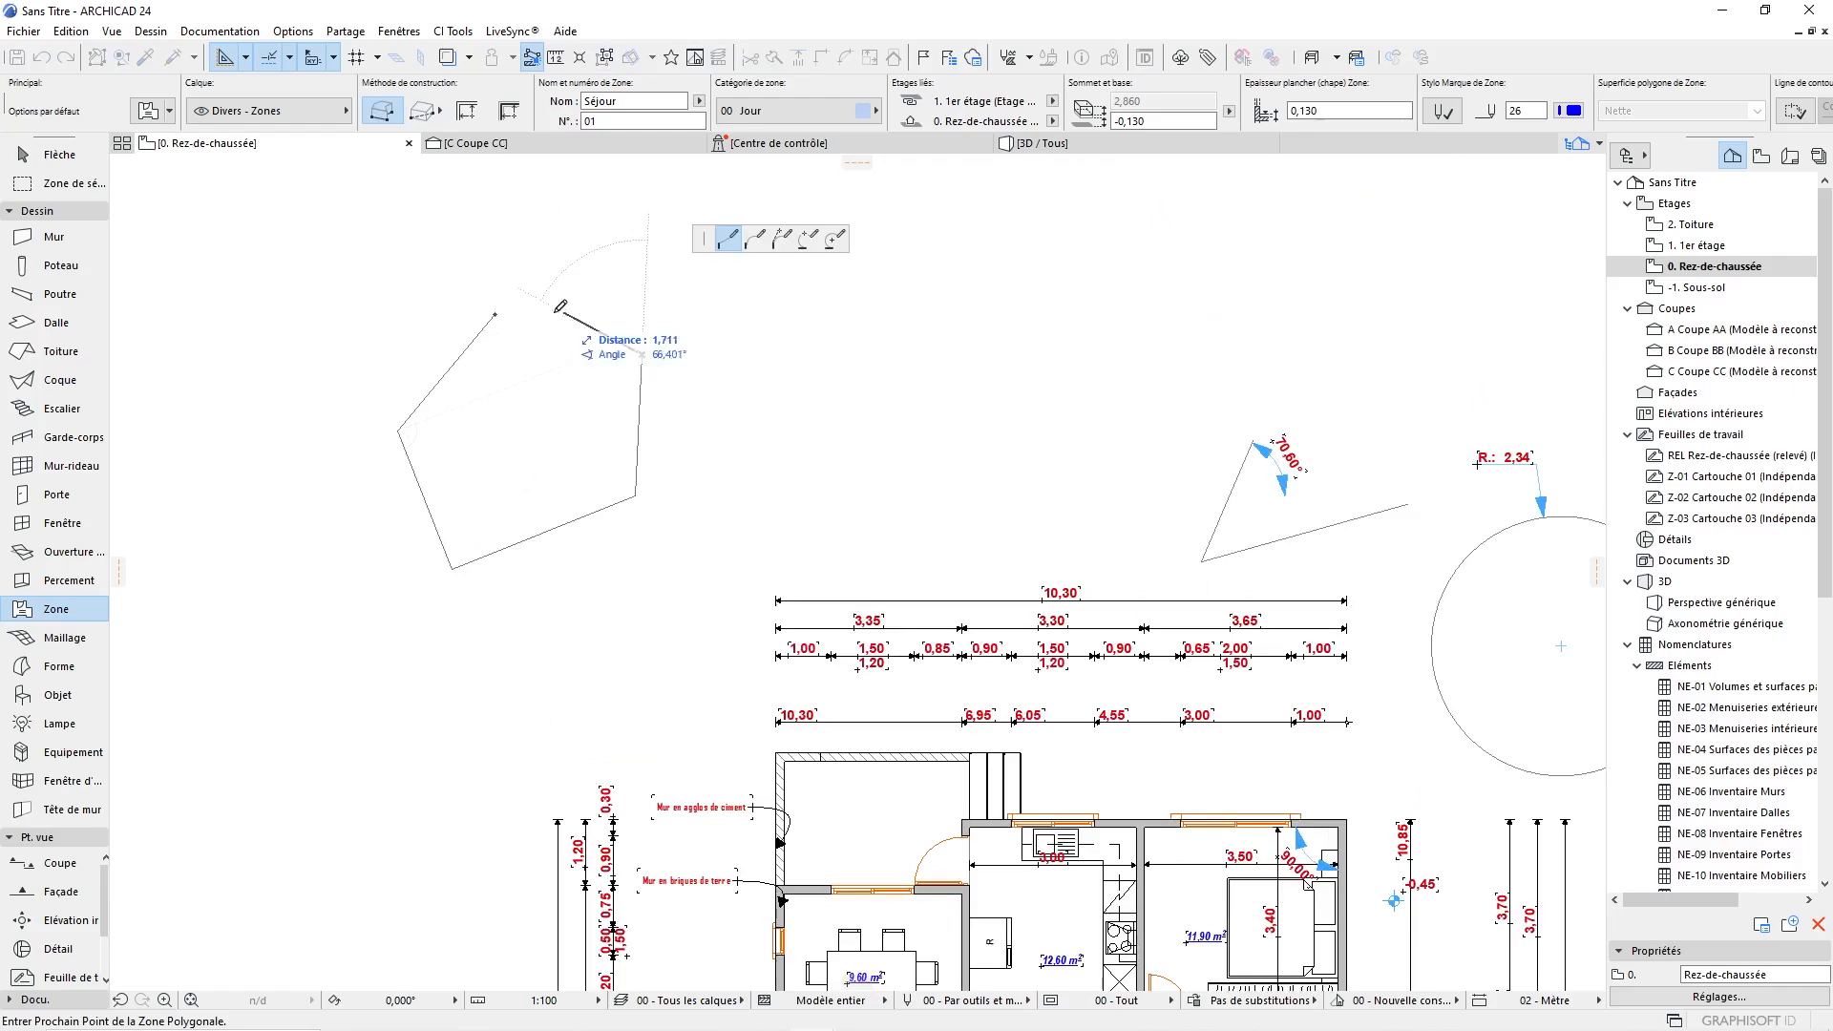
{"action": "left_click", "coordinate": [494, 315]}
{"action": "left_click", "coordinate": [483, 428]}
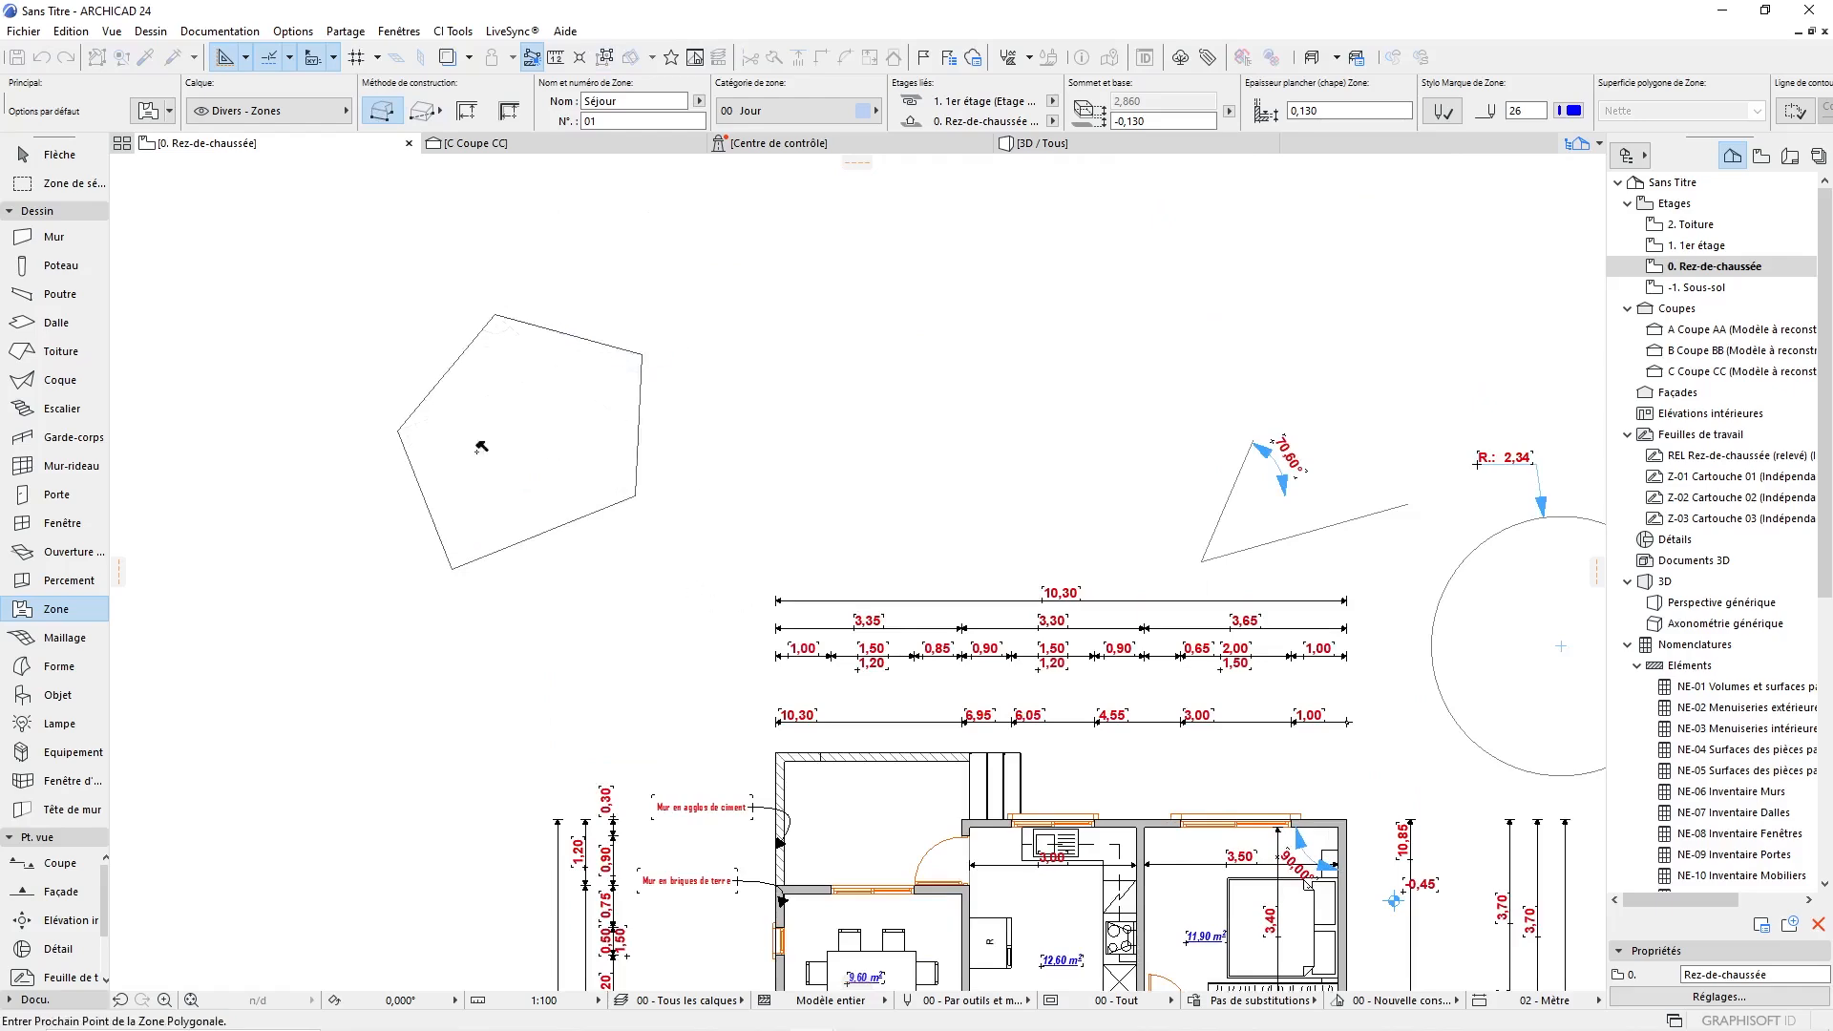
Inspect the polygonal zone's stamp and set the zone construction method to rectangular.
{"action": "scroll", "coordinate": [466, 456], "scroll_direction": "up", "scroll_amount": 6}
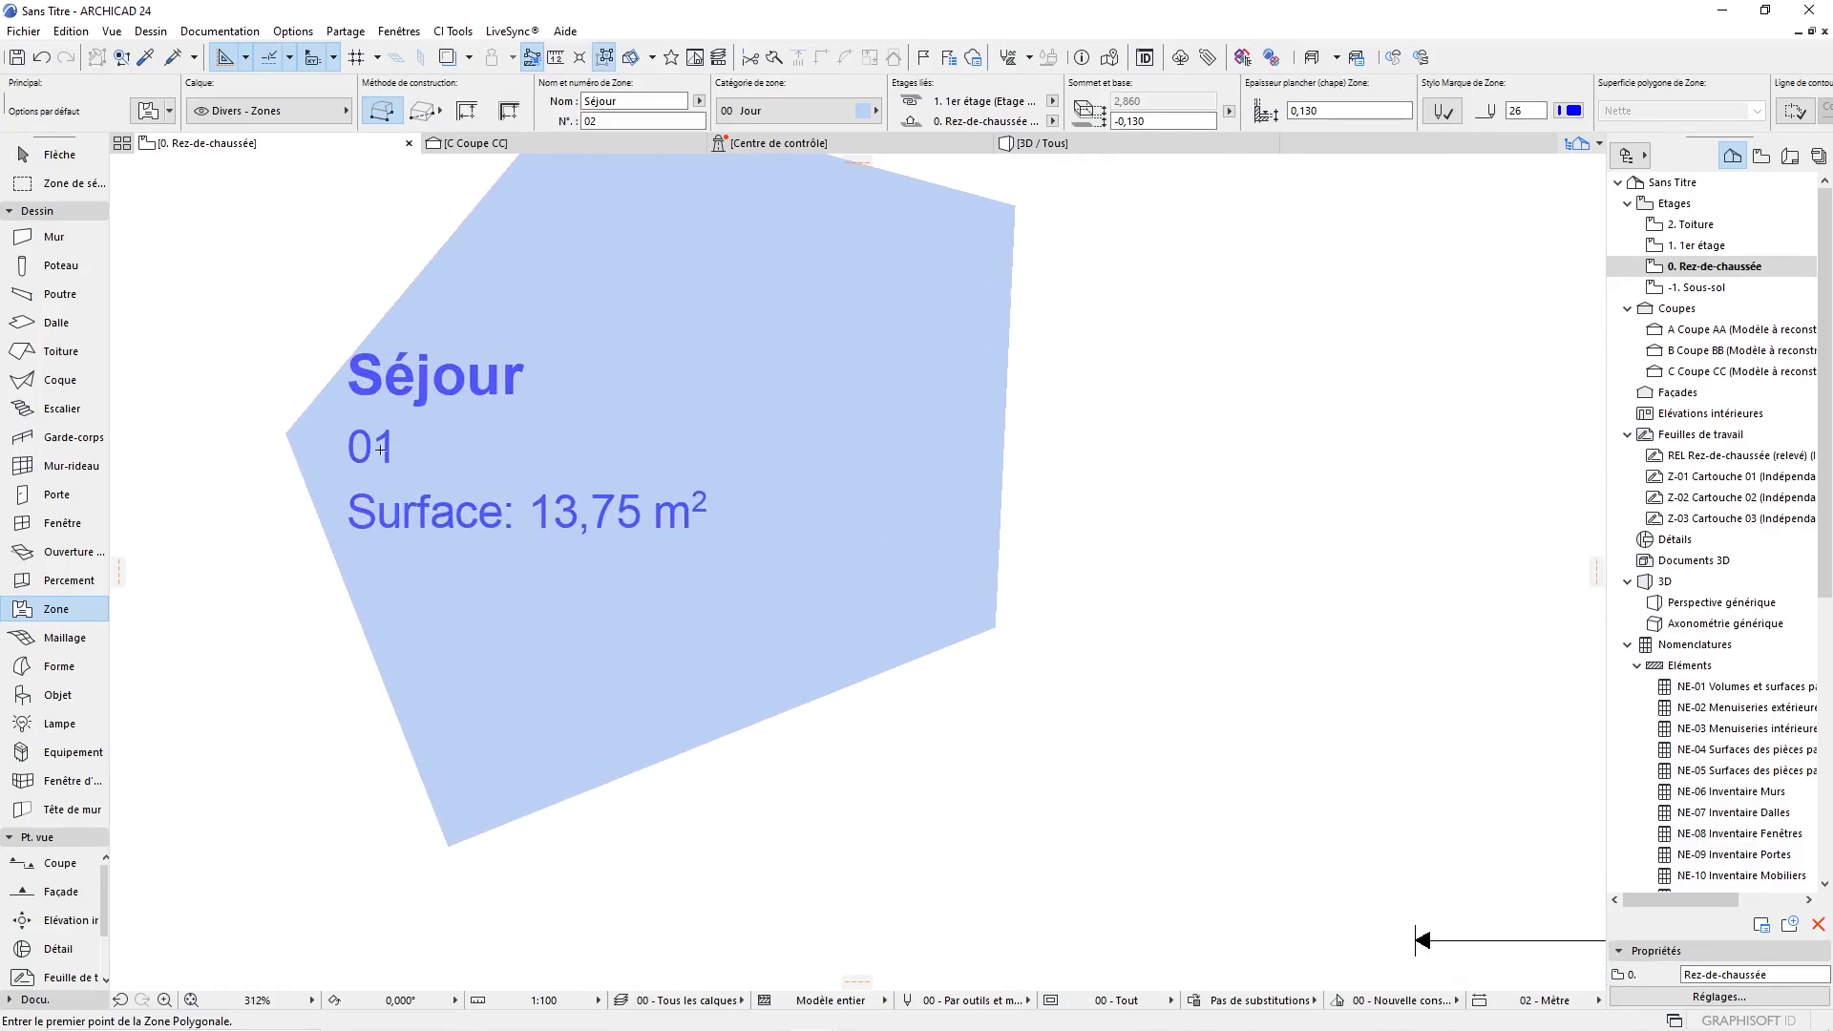
{"action": "scroll", "coordinate": [641, 495], "scroll_direction": "down", "scroll_amount": 4}
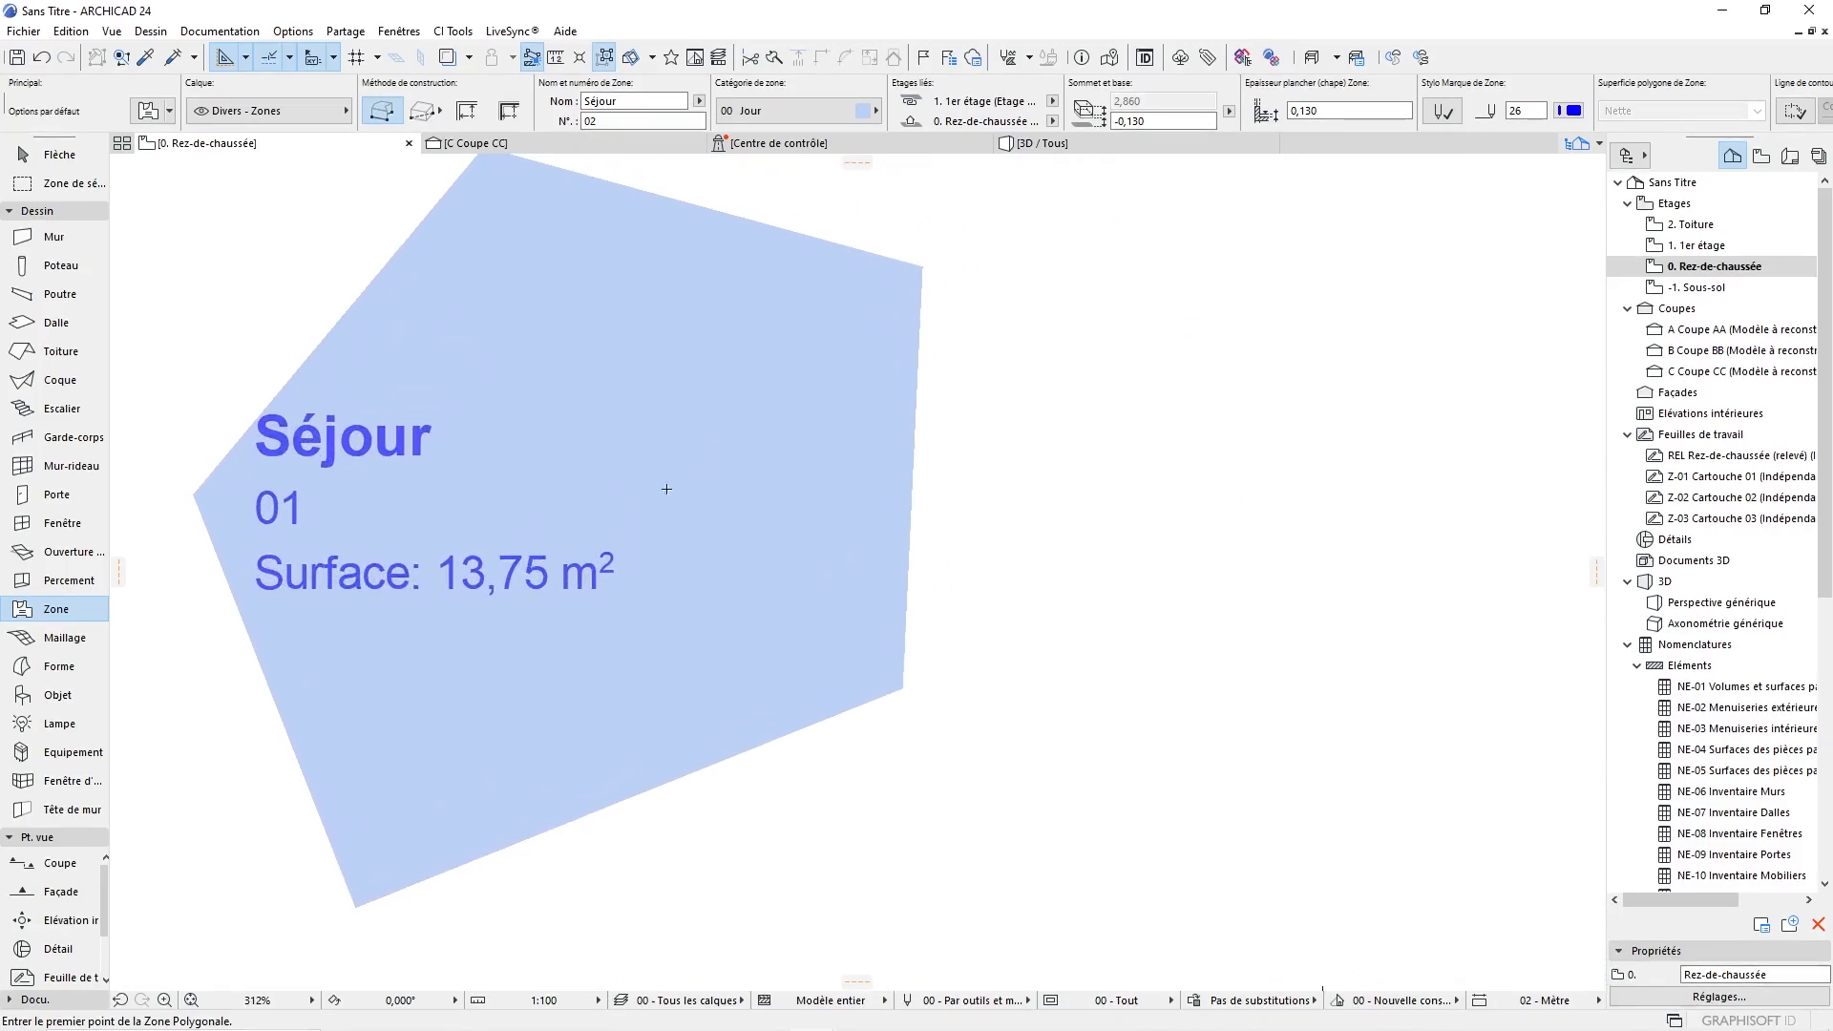
{"action": "scroll", "coordinate": [849, 568], "scroll_direction": "up", "scroll_amount": 2}
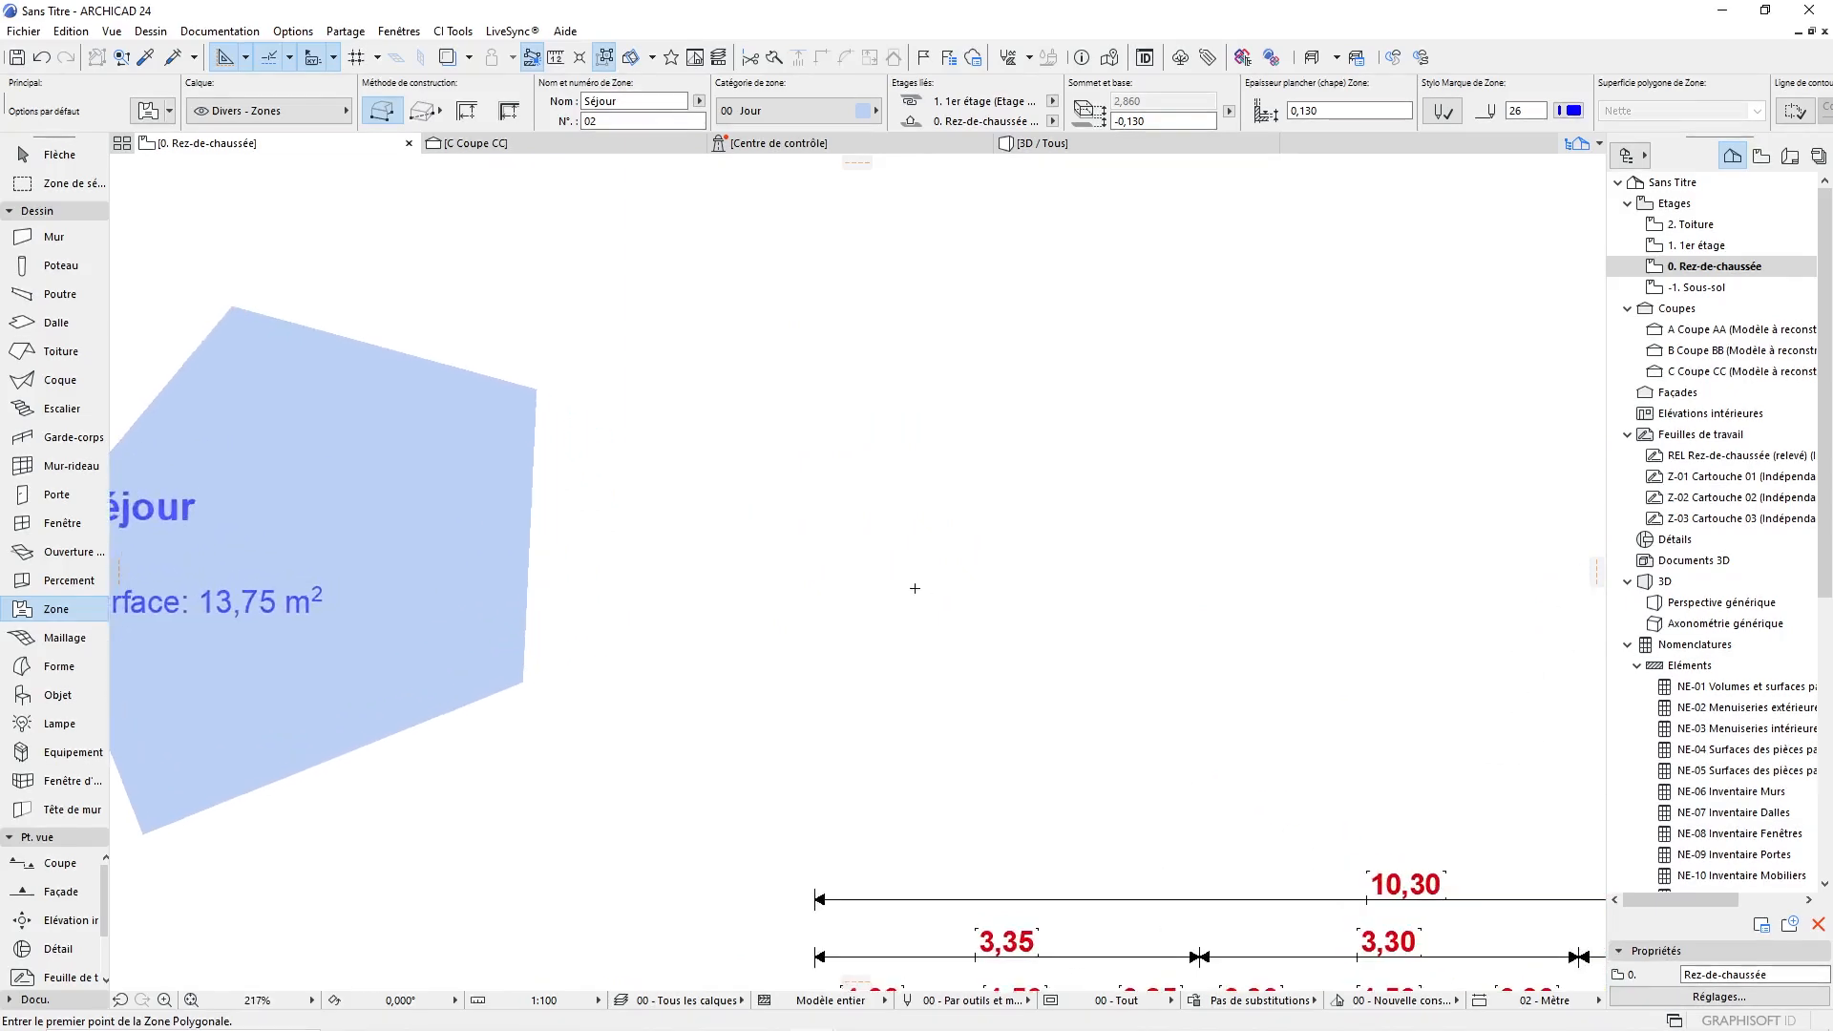
{"action": "middle_click_drag", "start_coordinate": [924, 585], "coordinate": [822, 540]}
{"action": "scroll", "coordinate": [816, 544], "scroll_direction": "up", "scroll_amount": 1}
{"action": "scroll", "coordinate": [766, 276], "scroll_direction": "down", "scroll_amount": 3}
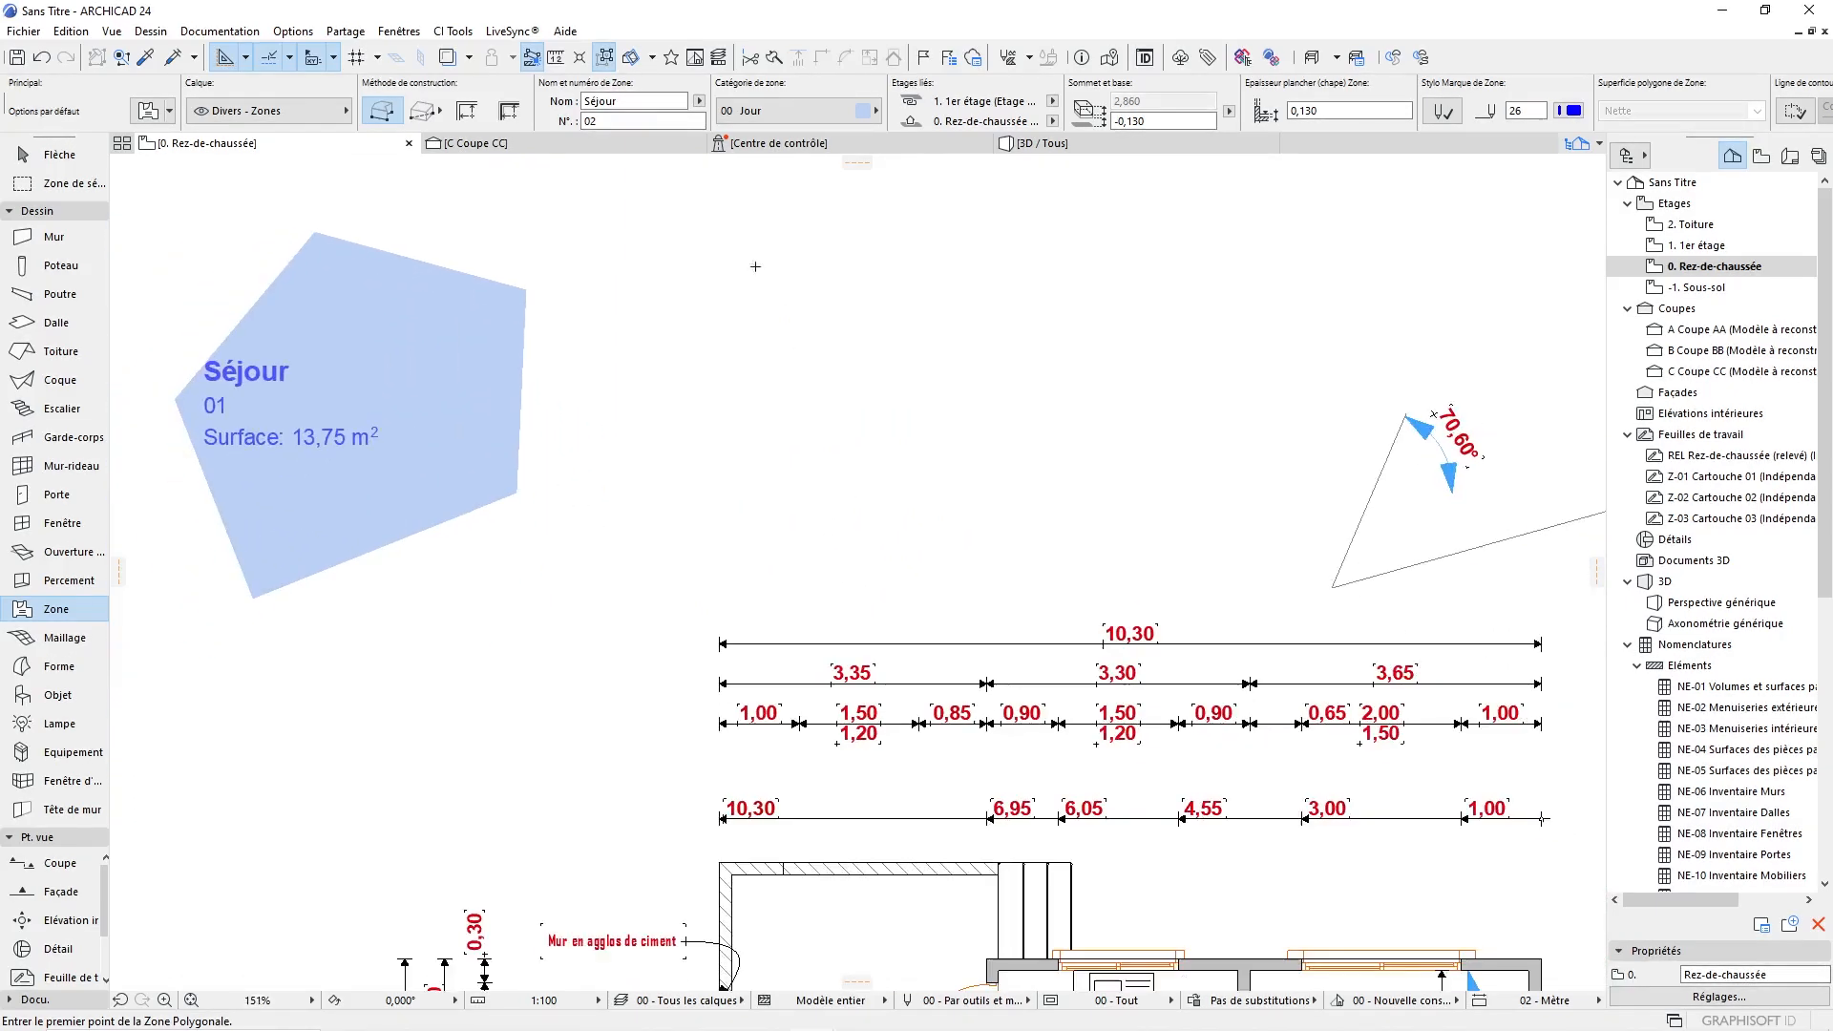
{"action": "left_click", "coordinate": [422, 111]}
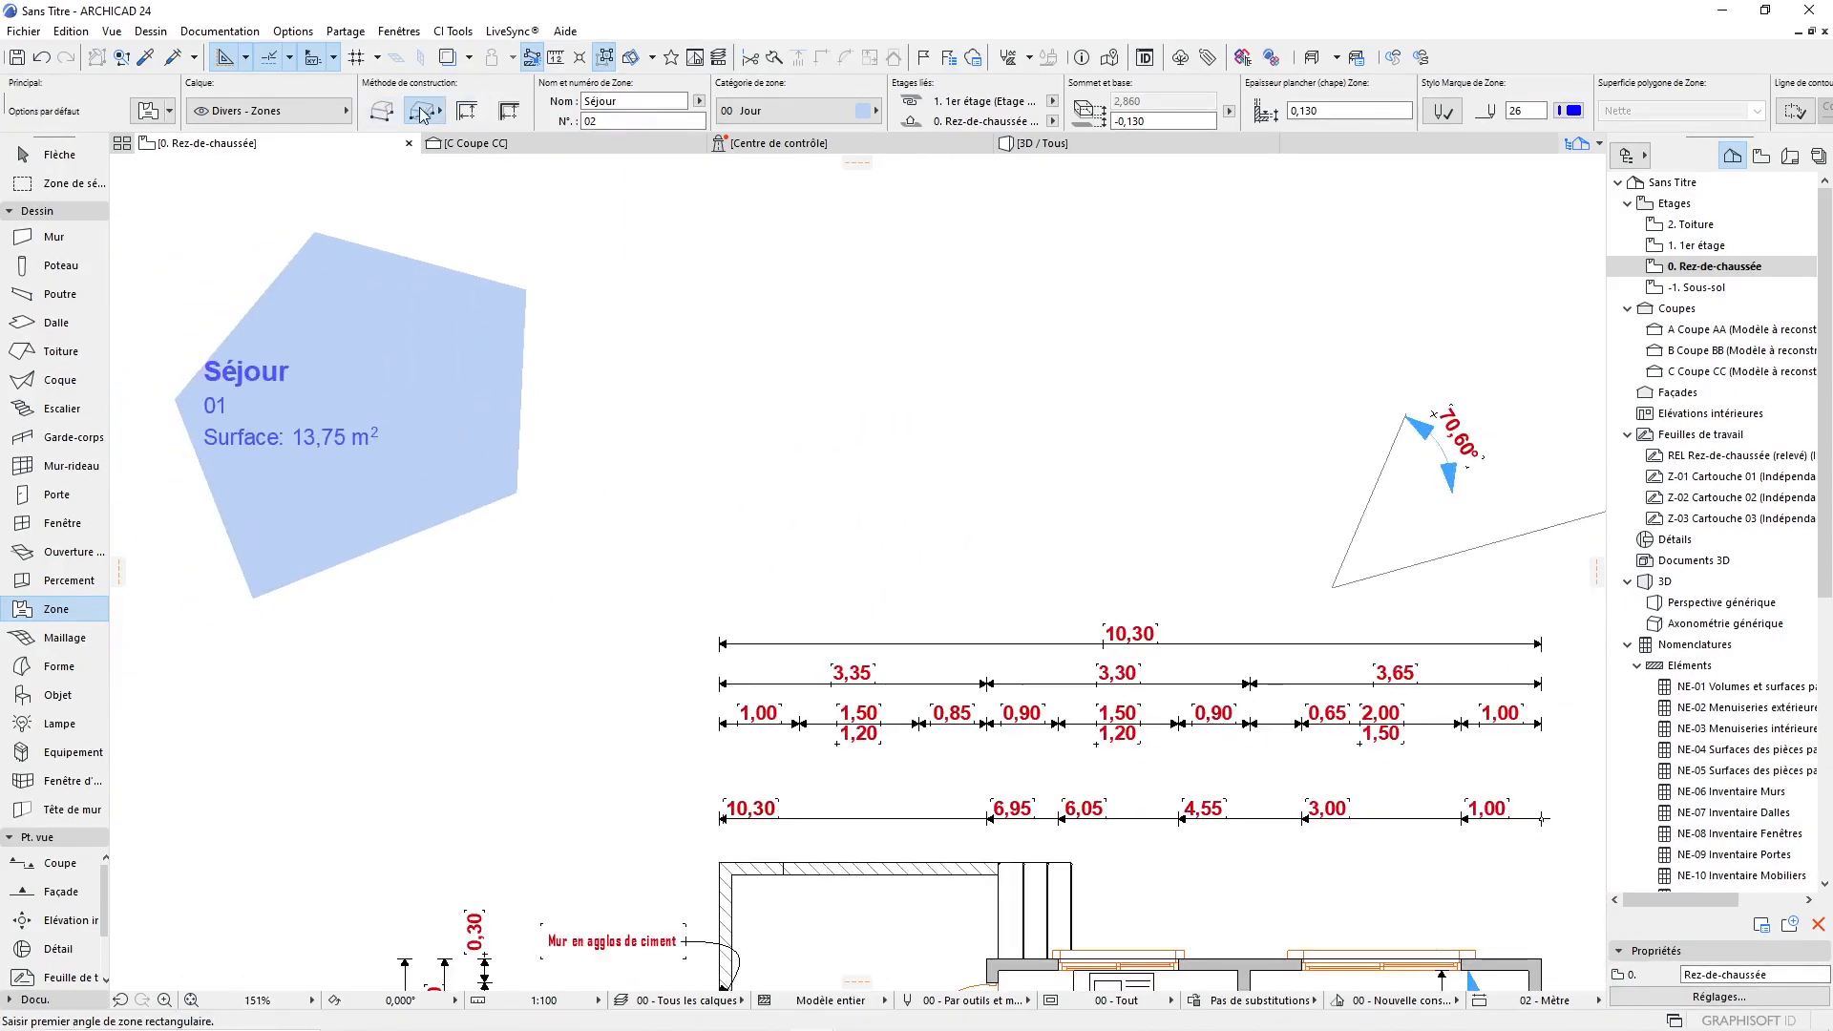
{"action": "left_click", "coordinate": [384, 111]}
{"action": "left_click", "coordinate": [429, 112]}
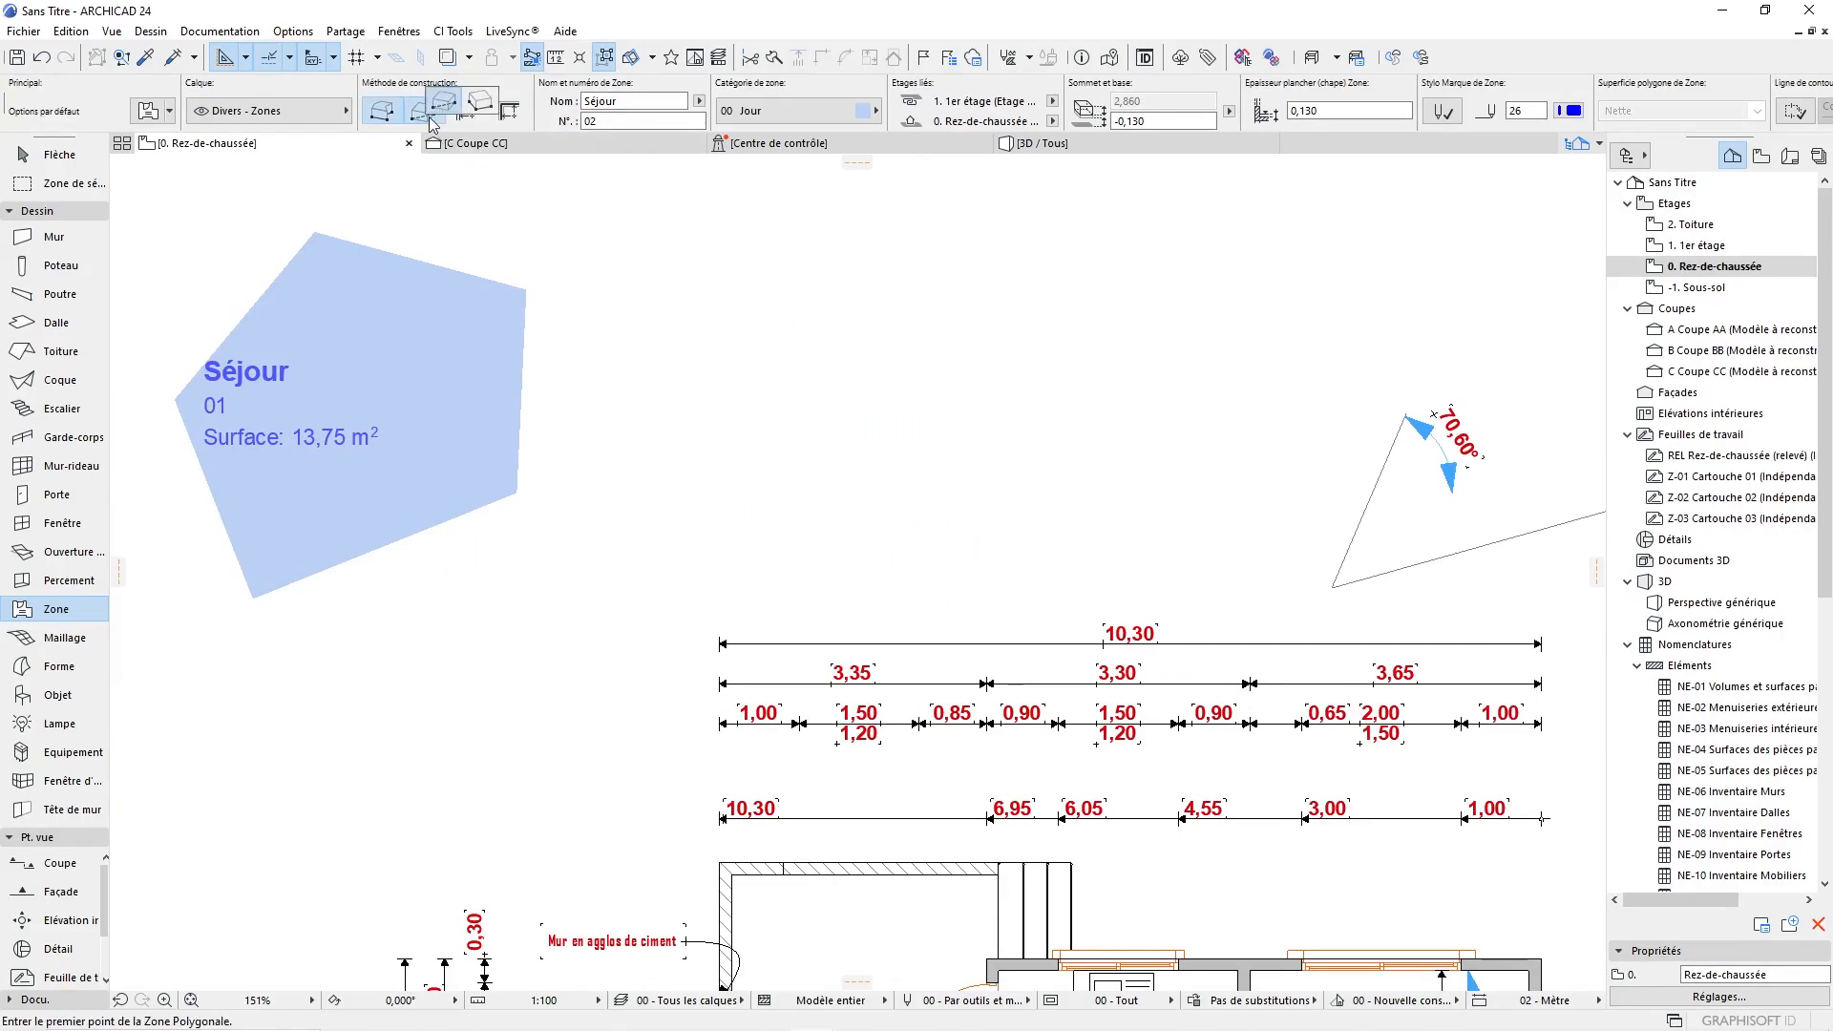
{"action": "left_click", "coordinate": [482, 103]}
Draw a rectangular zone between opposite inner corners of the 3.50 by 3.40 bedroom and place its stamp inside the room.
{"action": "scroll", "coordinate": [753, 427], "scroll_direction": "down", "scroll_amount": 3}
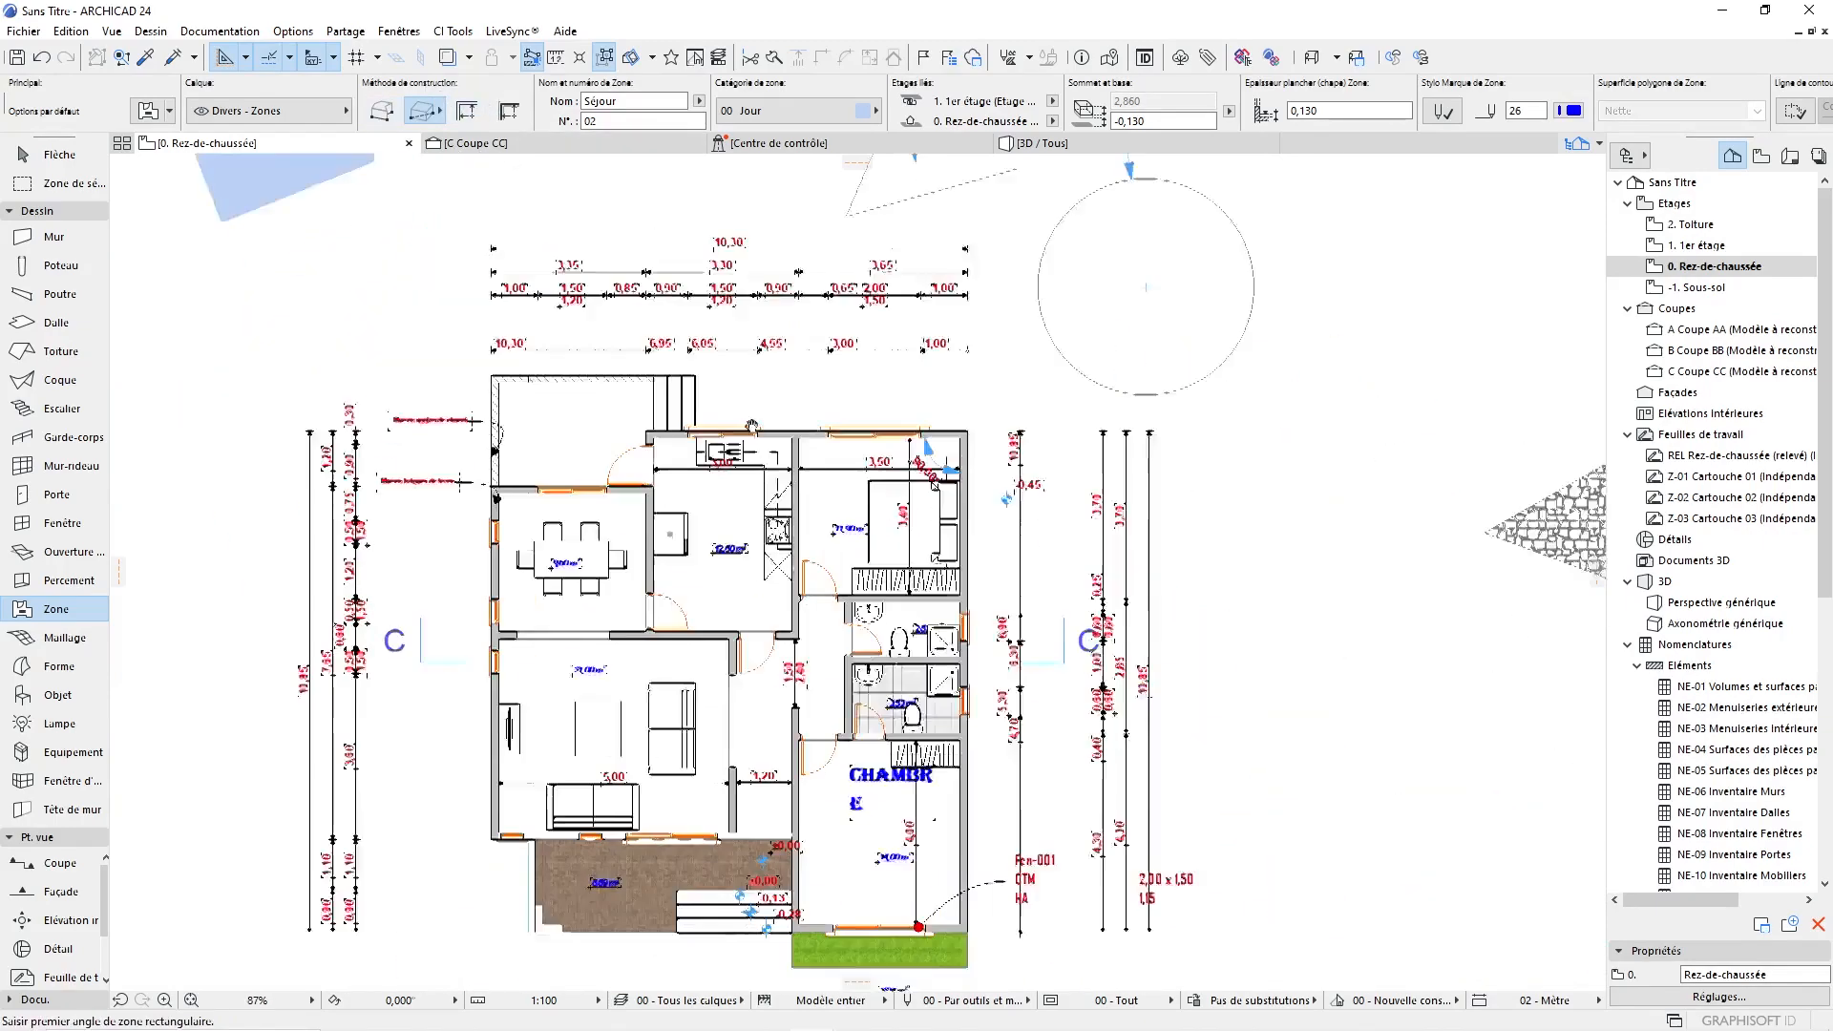
{"action": "scroll", "coordinate": [971, 508], "scroll_direction": "up", "scroll_amount": 5}
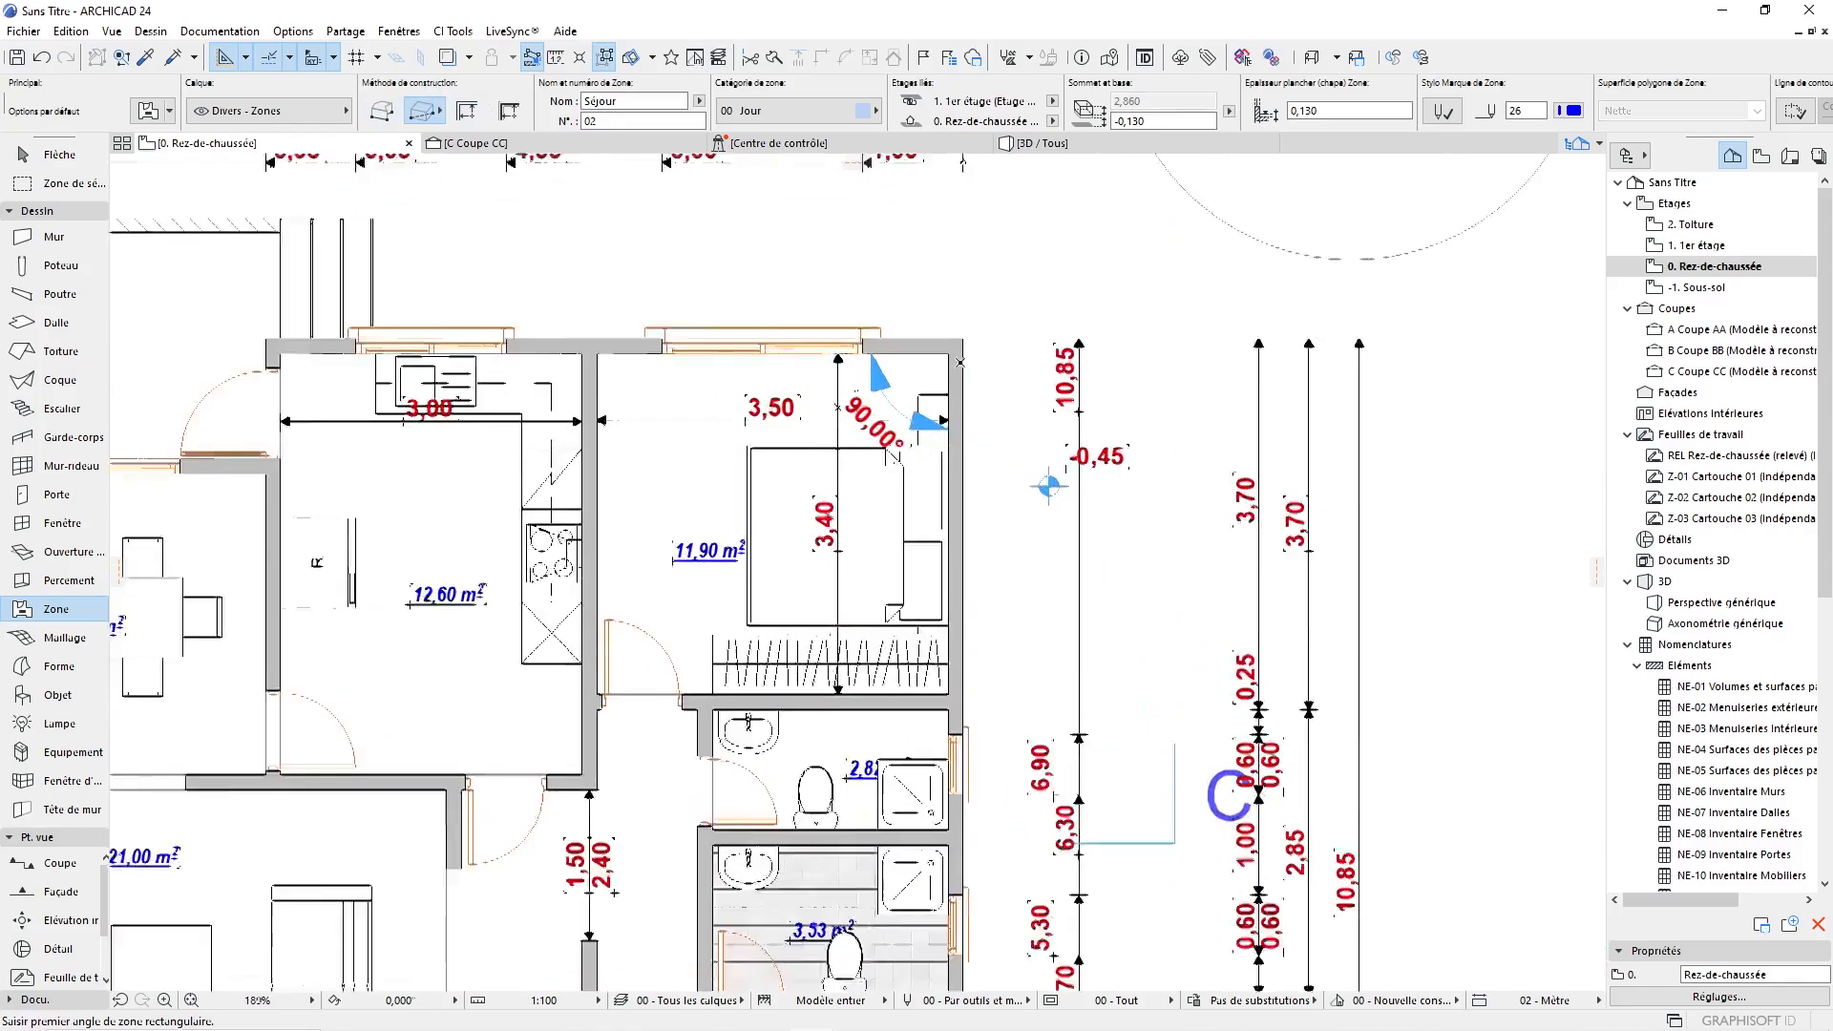
{"action": "left_click", "coordinate": [947, 354]}
{"action": "scroll", "coordinate": [594, 701], "scroll_direction": "up", "scroll_amount": 2}
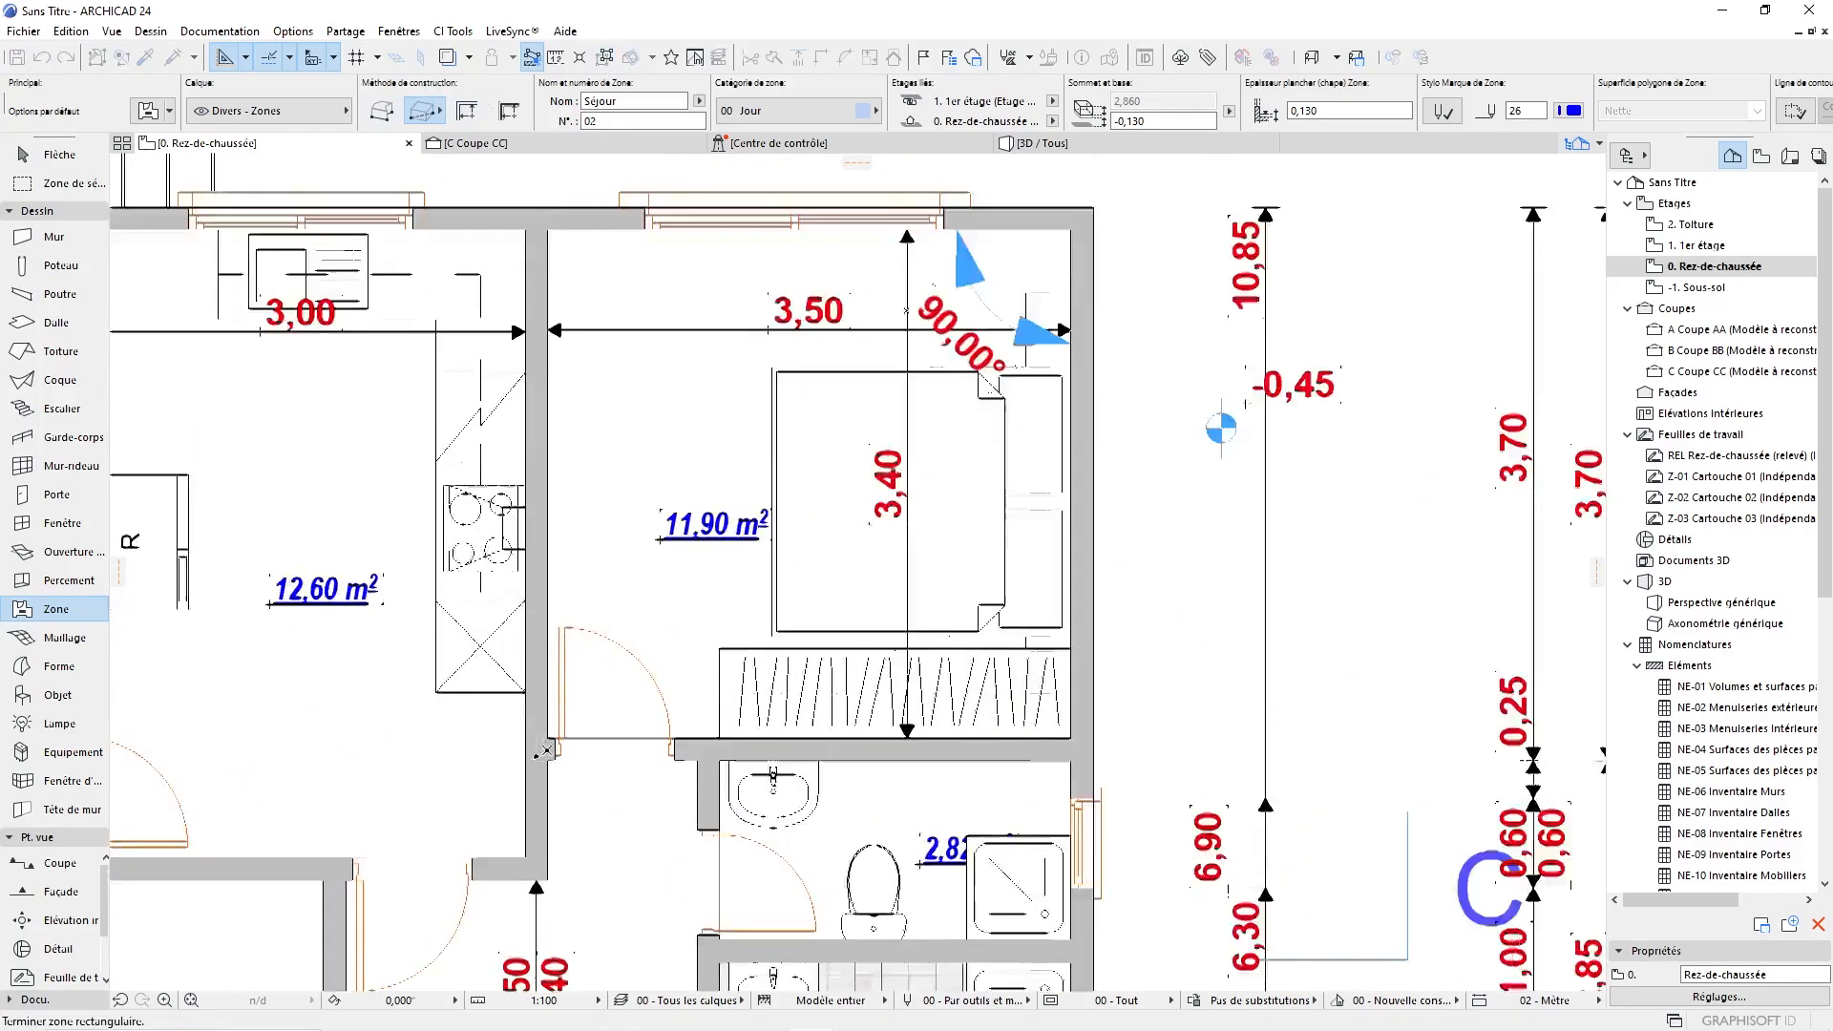
{"action": "scroll", "coordinate": [546, 751], "scroll_direction": "up", "scroll_amount": 2}
{"action": "left_click", "coordinate": [547, 747]}
{"action": "scroll", "coordinate": [553, 744], "scroll_direction": "down", "scroll_amount": 3}
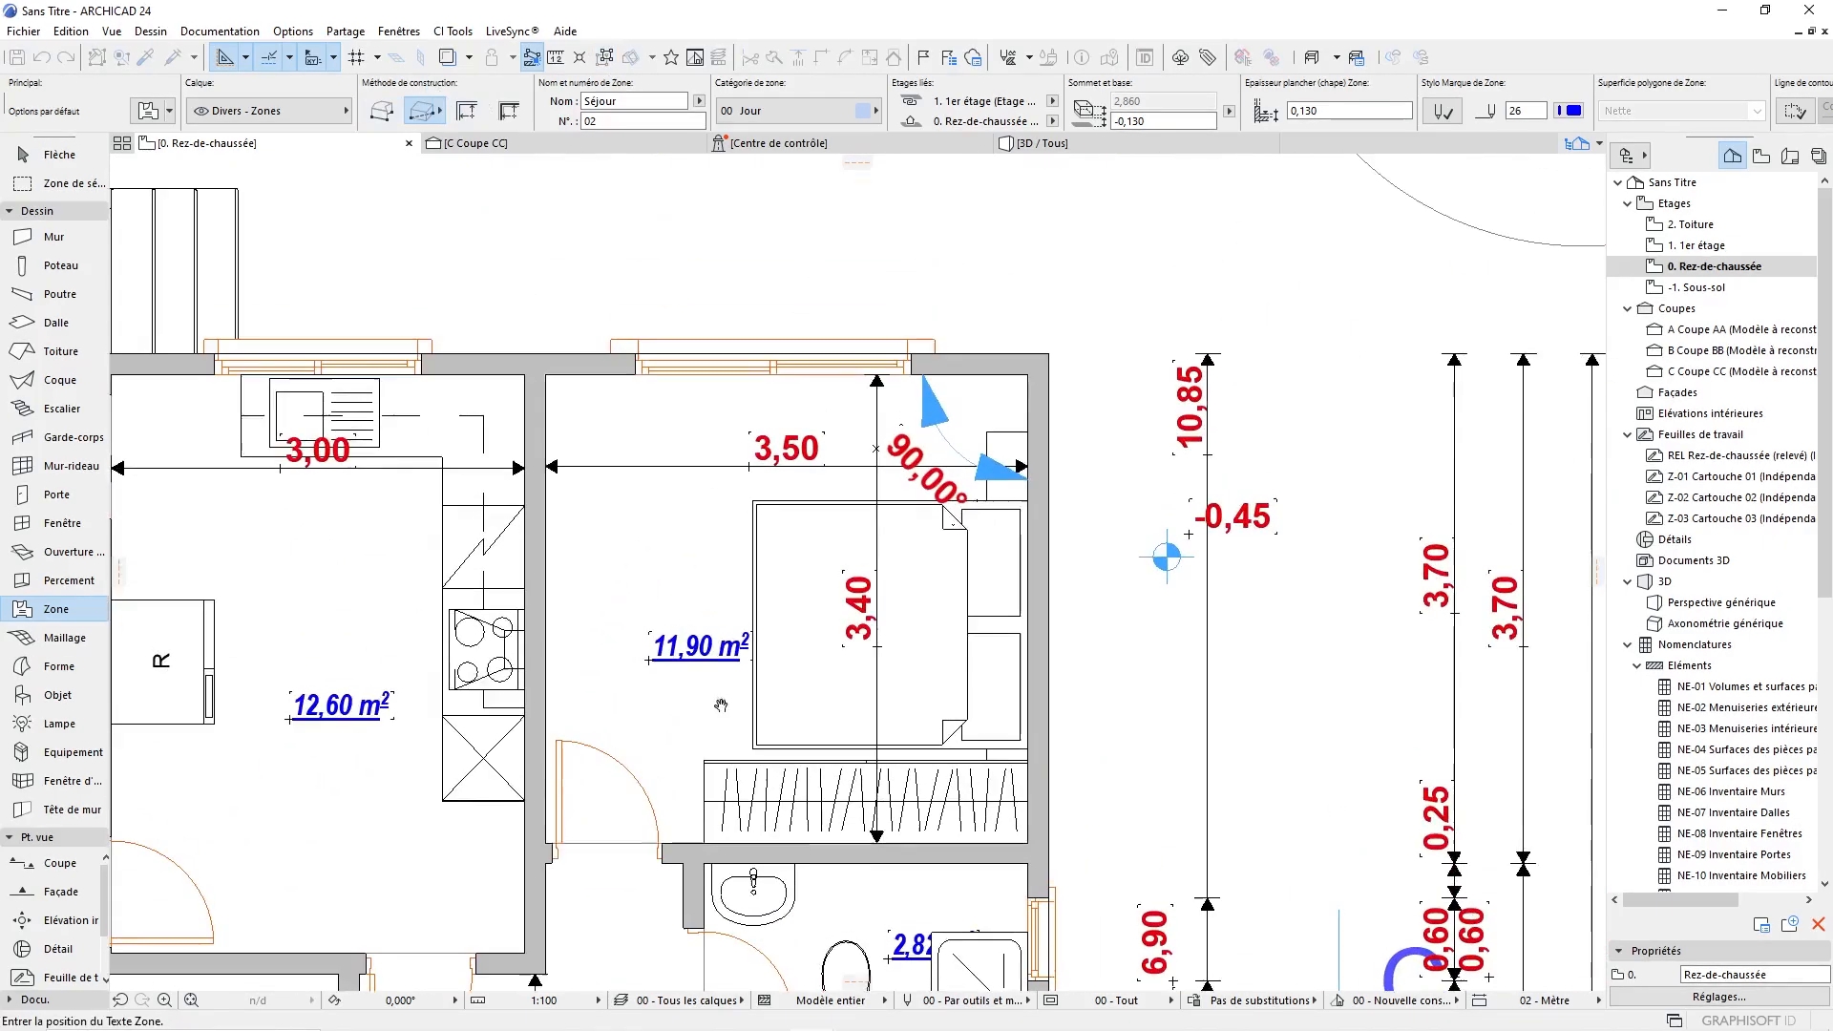
{"action": "left_click", "coordinate": [633, 527]}
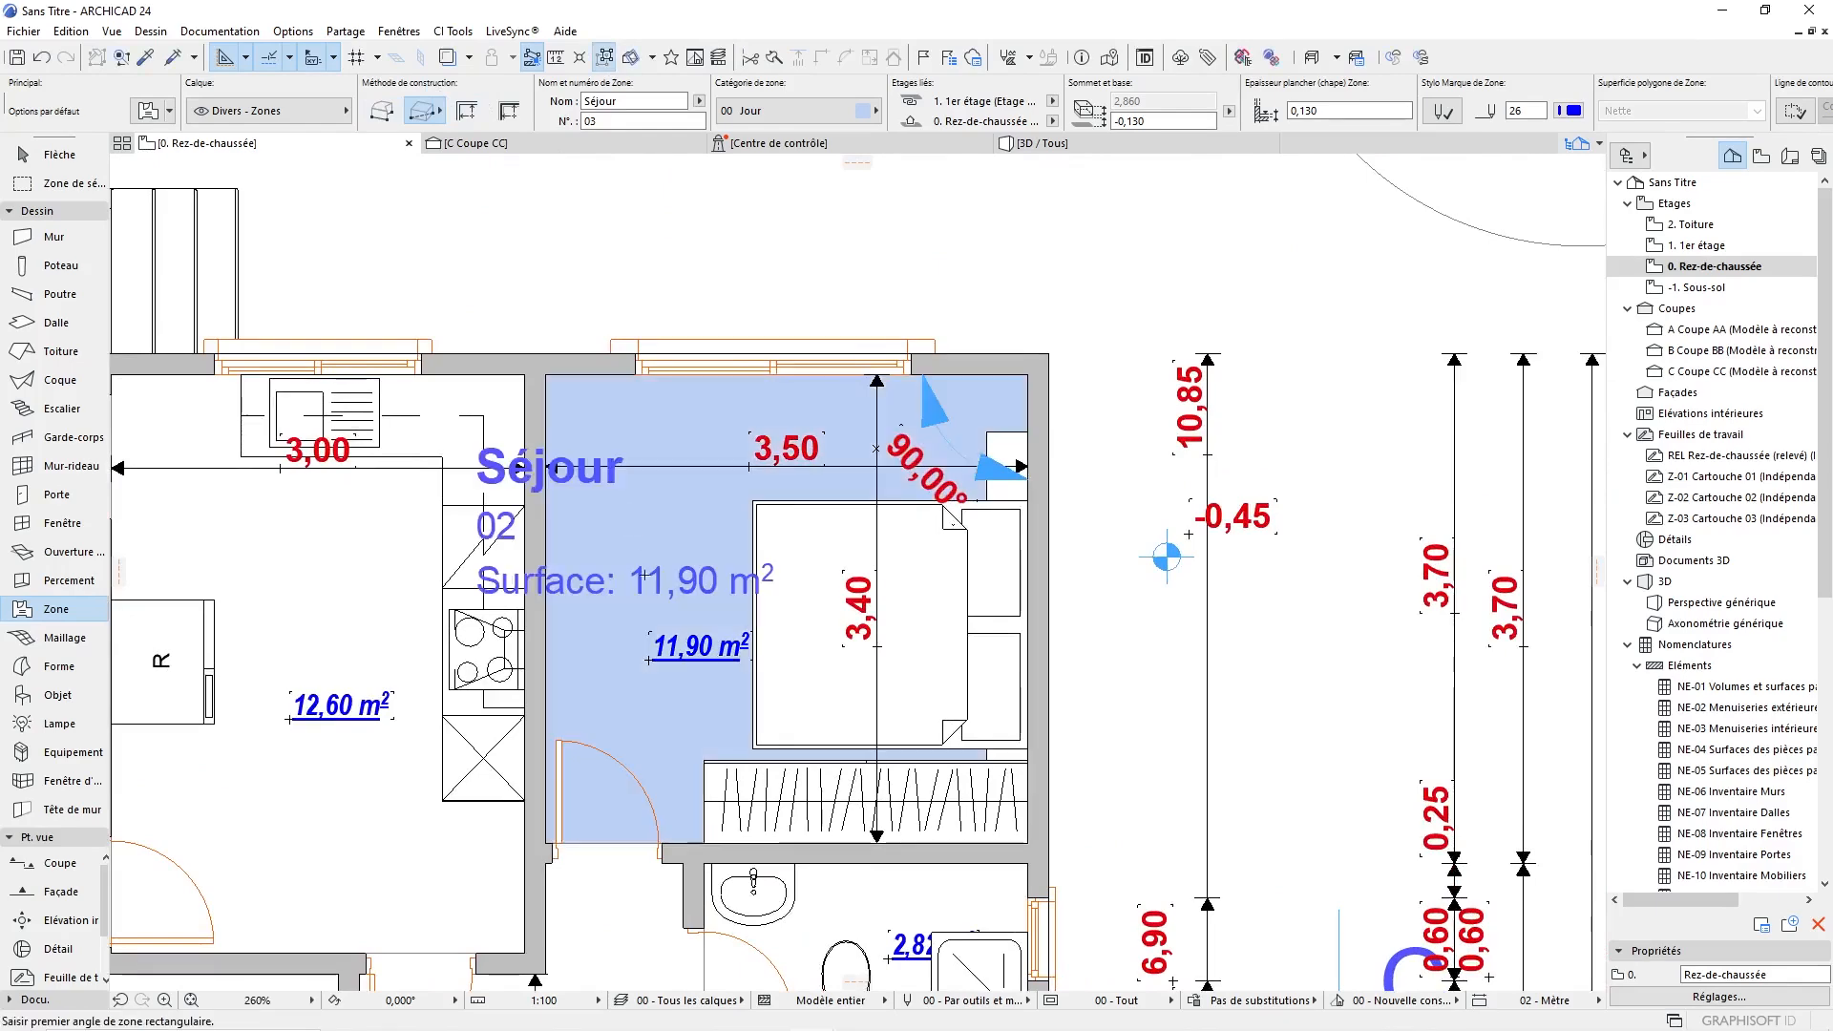
Select the new bedroom zone instead of the floor hatch and set its category to Nuit.
{"action": "scroll", "coordinate": [631, 581], "scroll_direction": "up", "scroll_amount": 2}
{"action": "key", "text": "Escape"}
{"action": "left_click", "coordinate": [711, 476]}
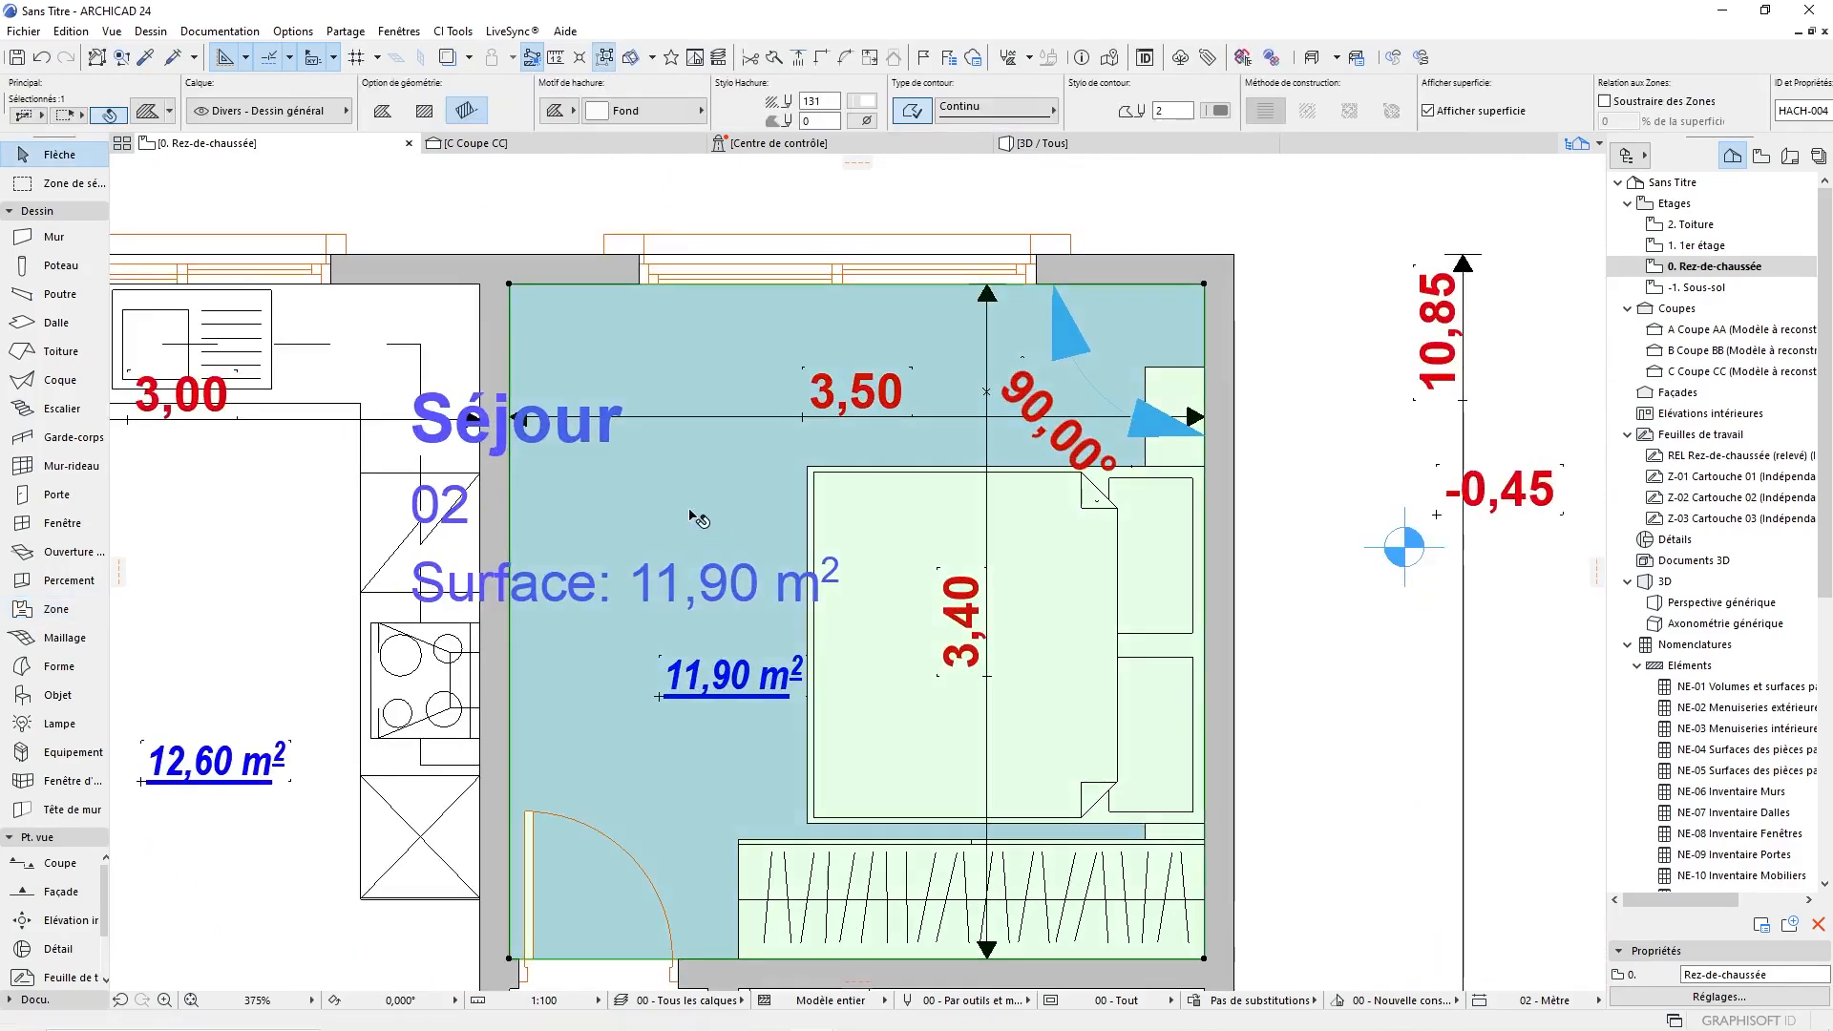
{"action": "key", "text": "Escape"}
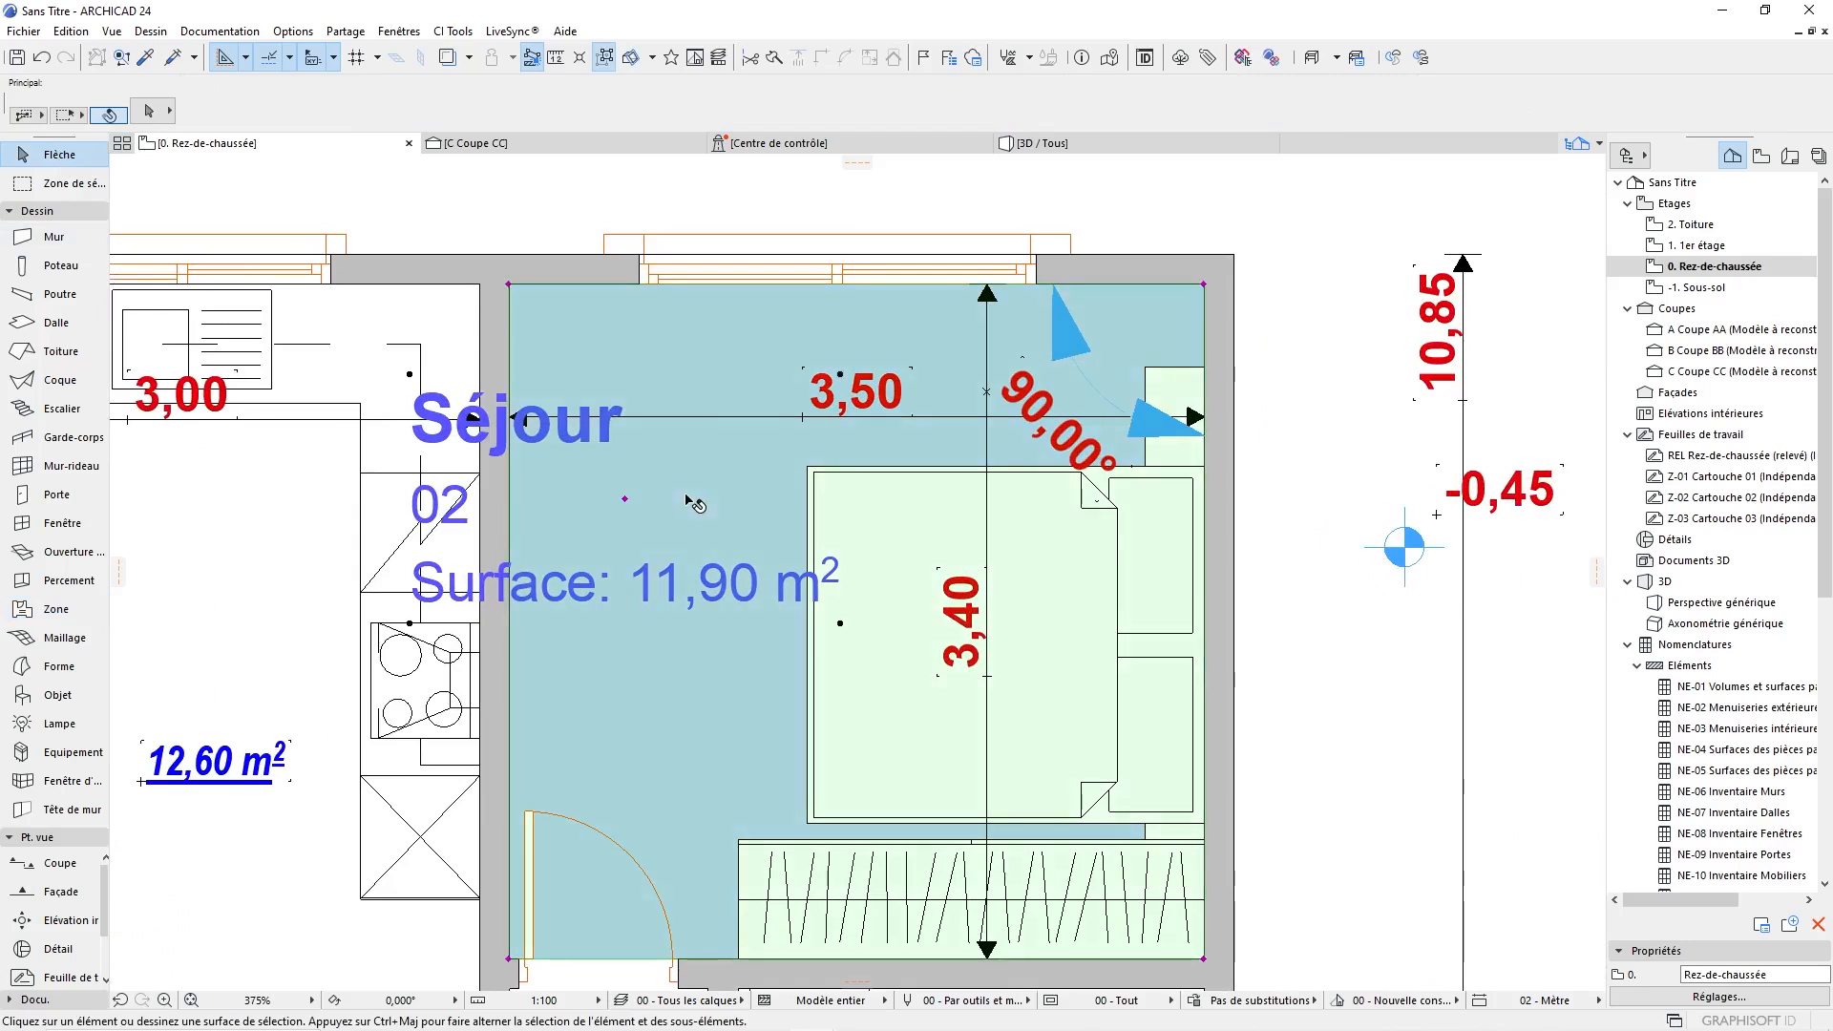
{"action": "left_click", "coordinate": [711, 516]}
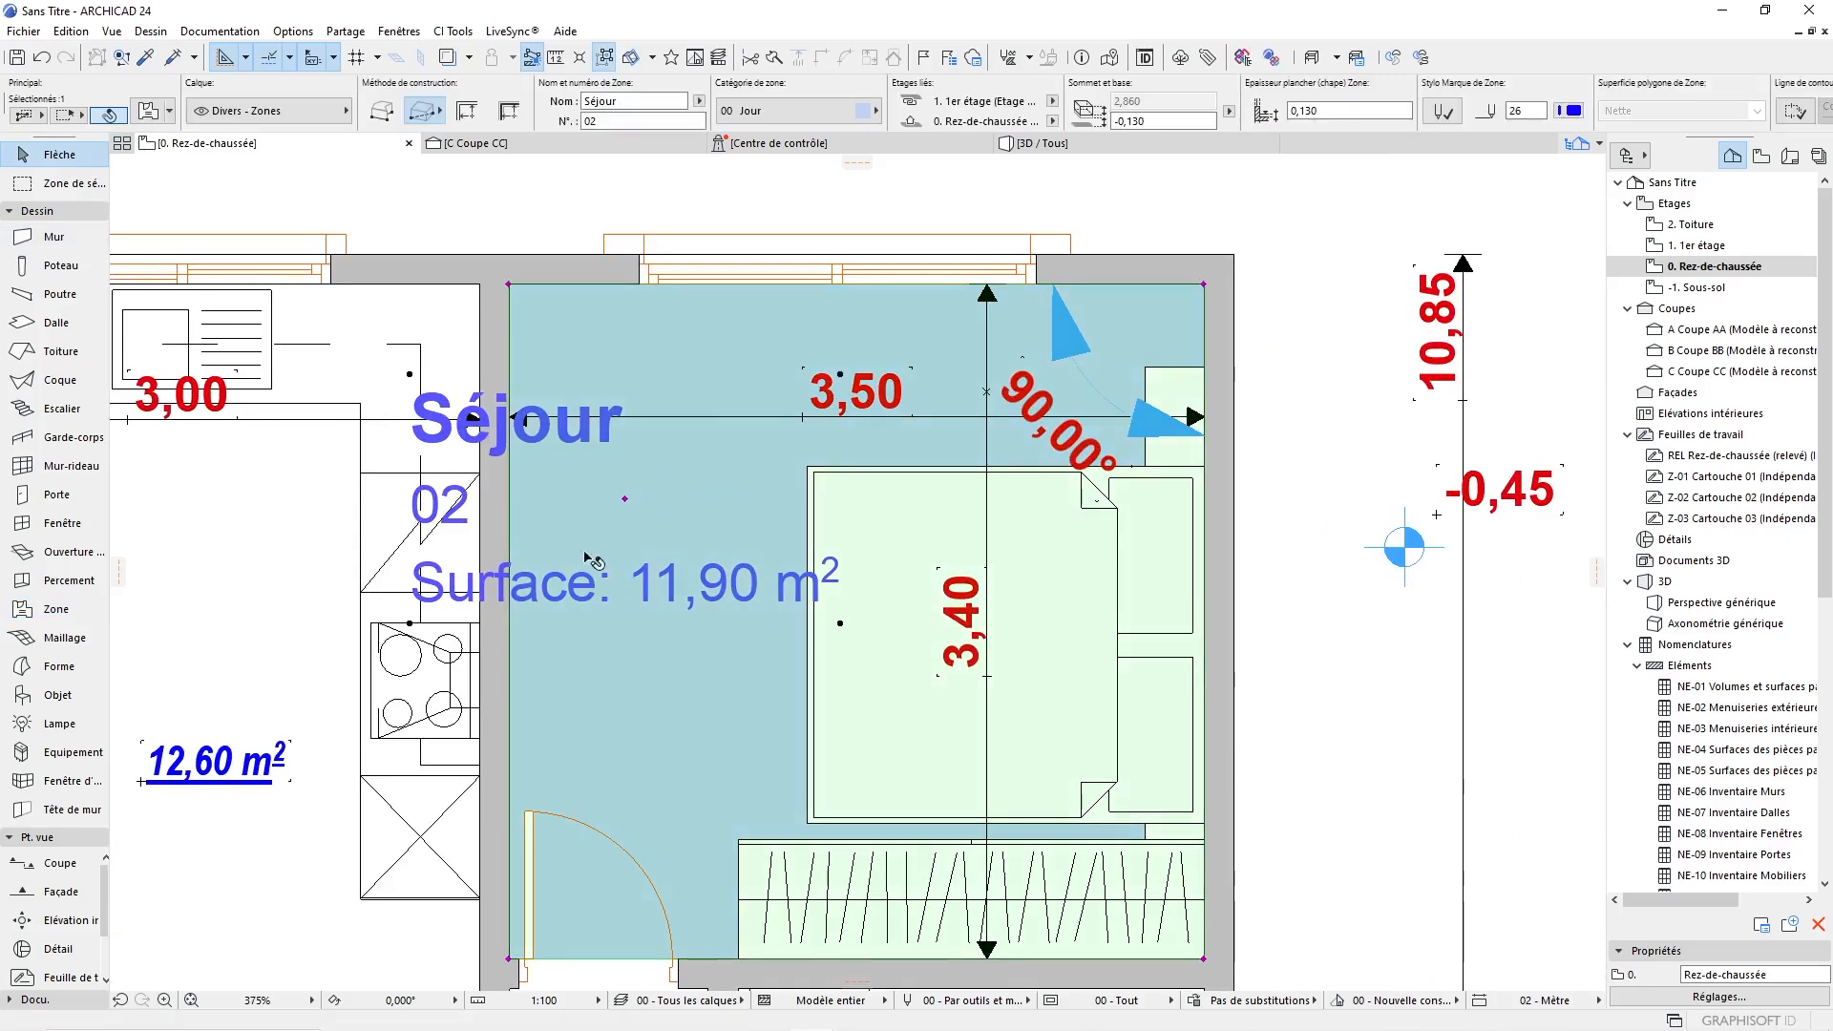
{"action": "left_click", "coordinate": [829, 116]}
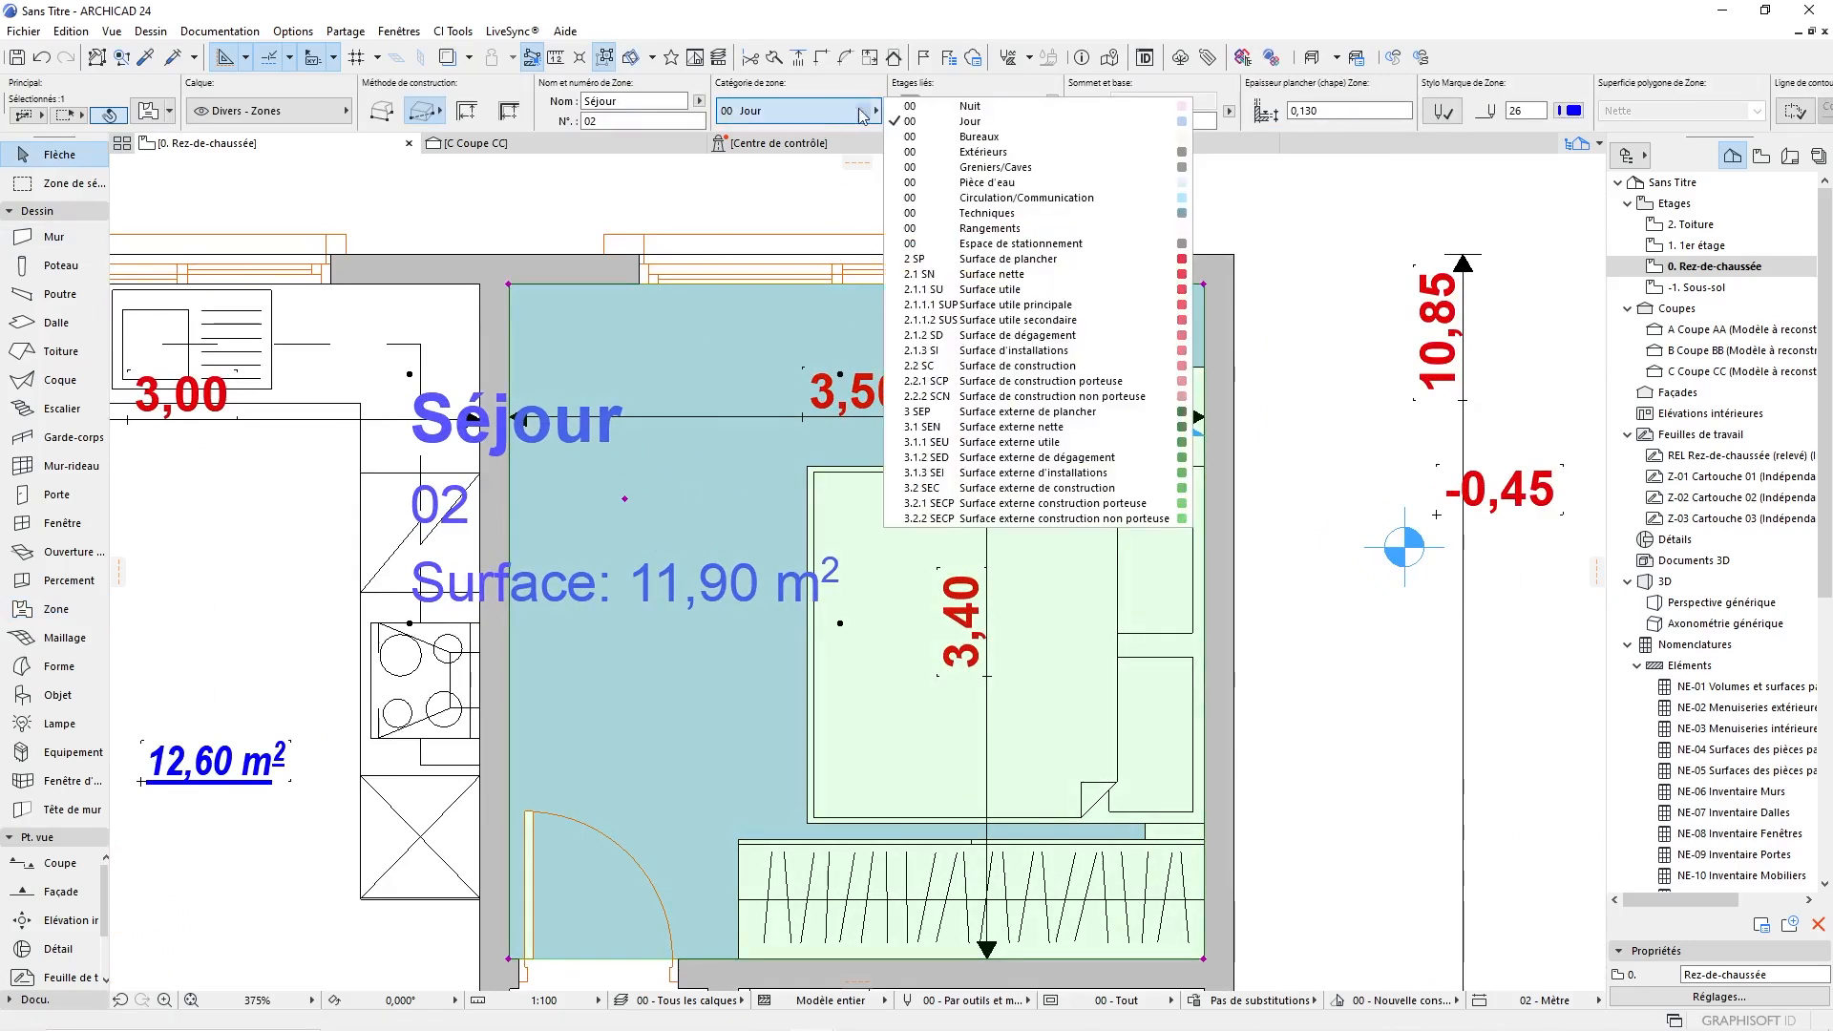
{"action": "left_click", "coordinate": [959, 107]}
{"action": "scroll", "coordinate": [988, 310], "scroll_direction": "down", "scroll_amount": 5}
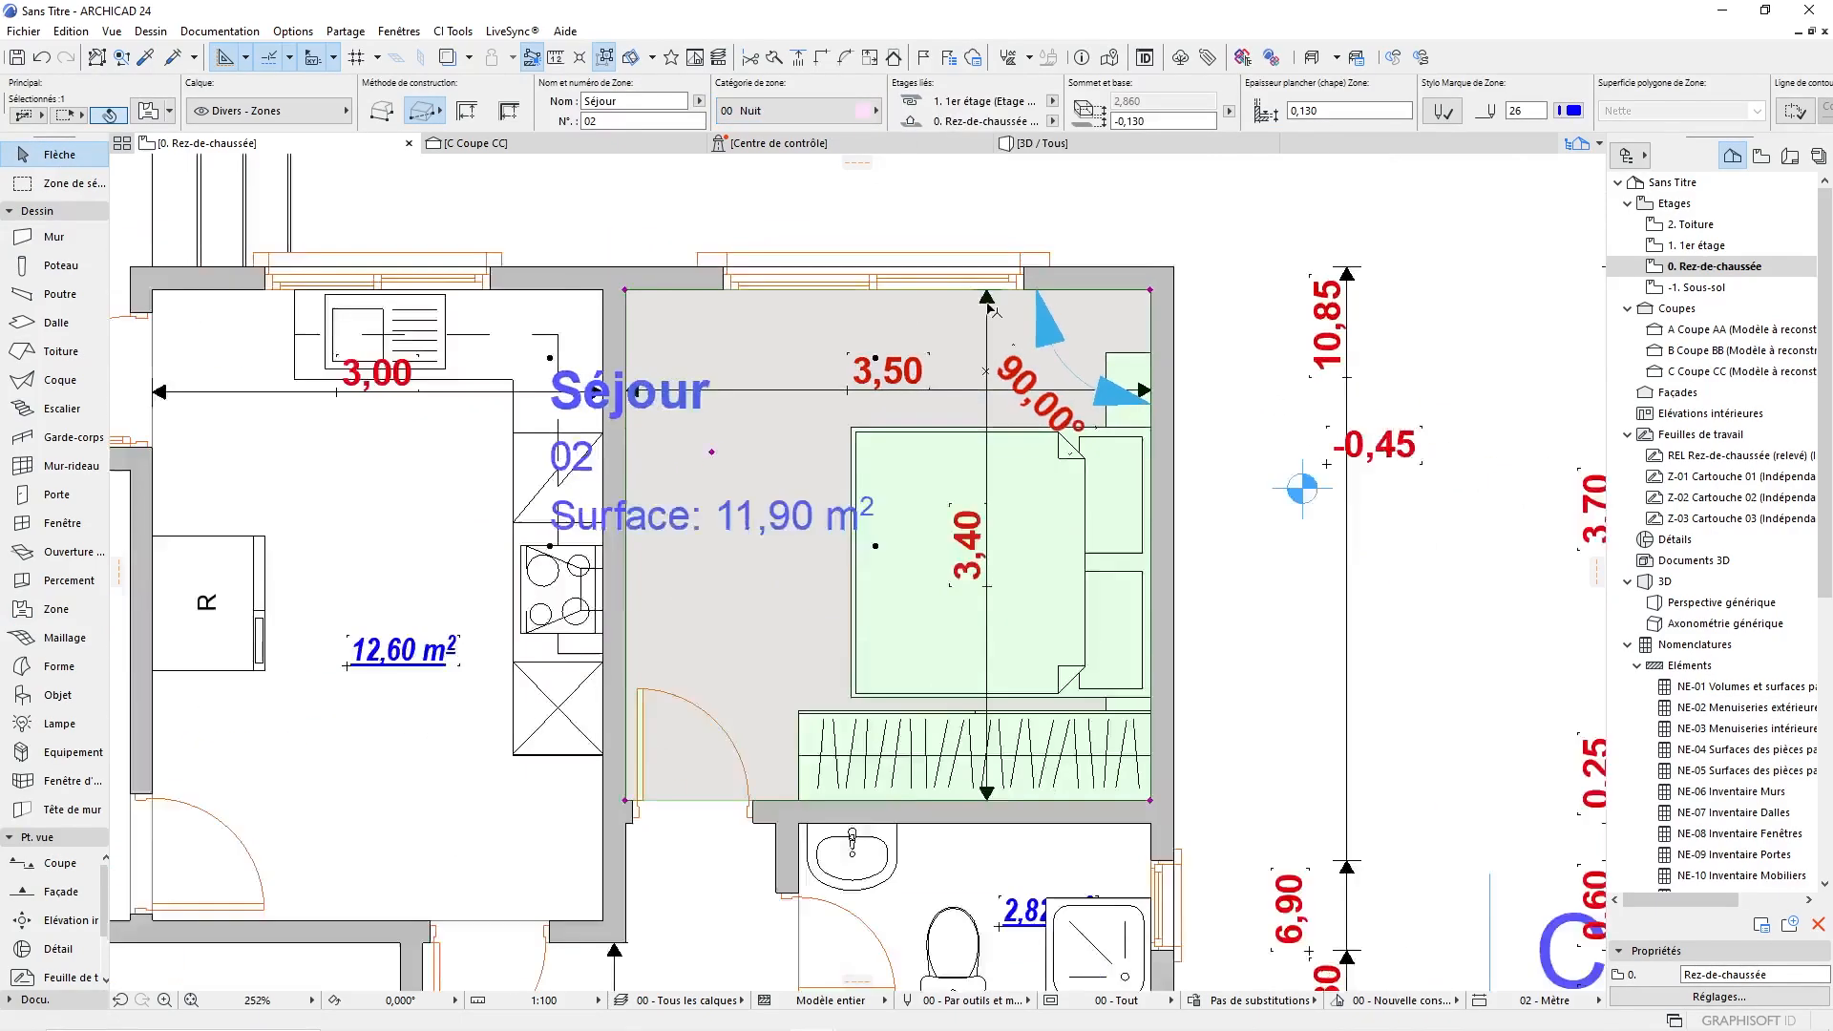
{"action": "scroll", "coordinate": [977, 593], "scroll_direction": "up", "scroll_amount": 3}
{"action": "middle_click_drag", "start_coordinate": [1034, 513], "coordinate": [911, 623]}
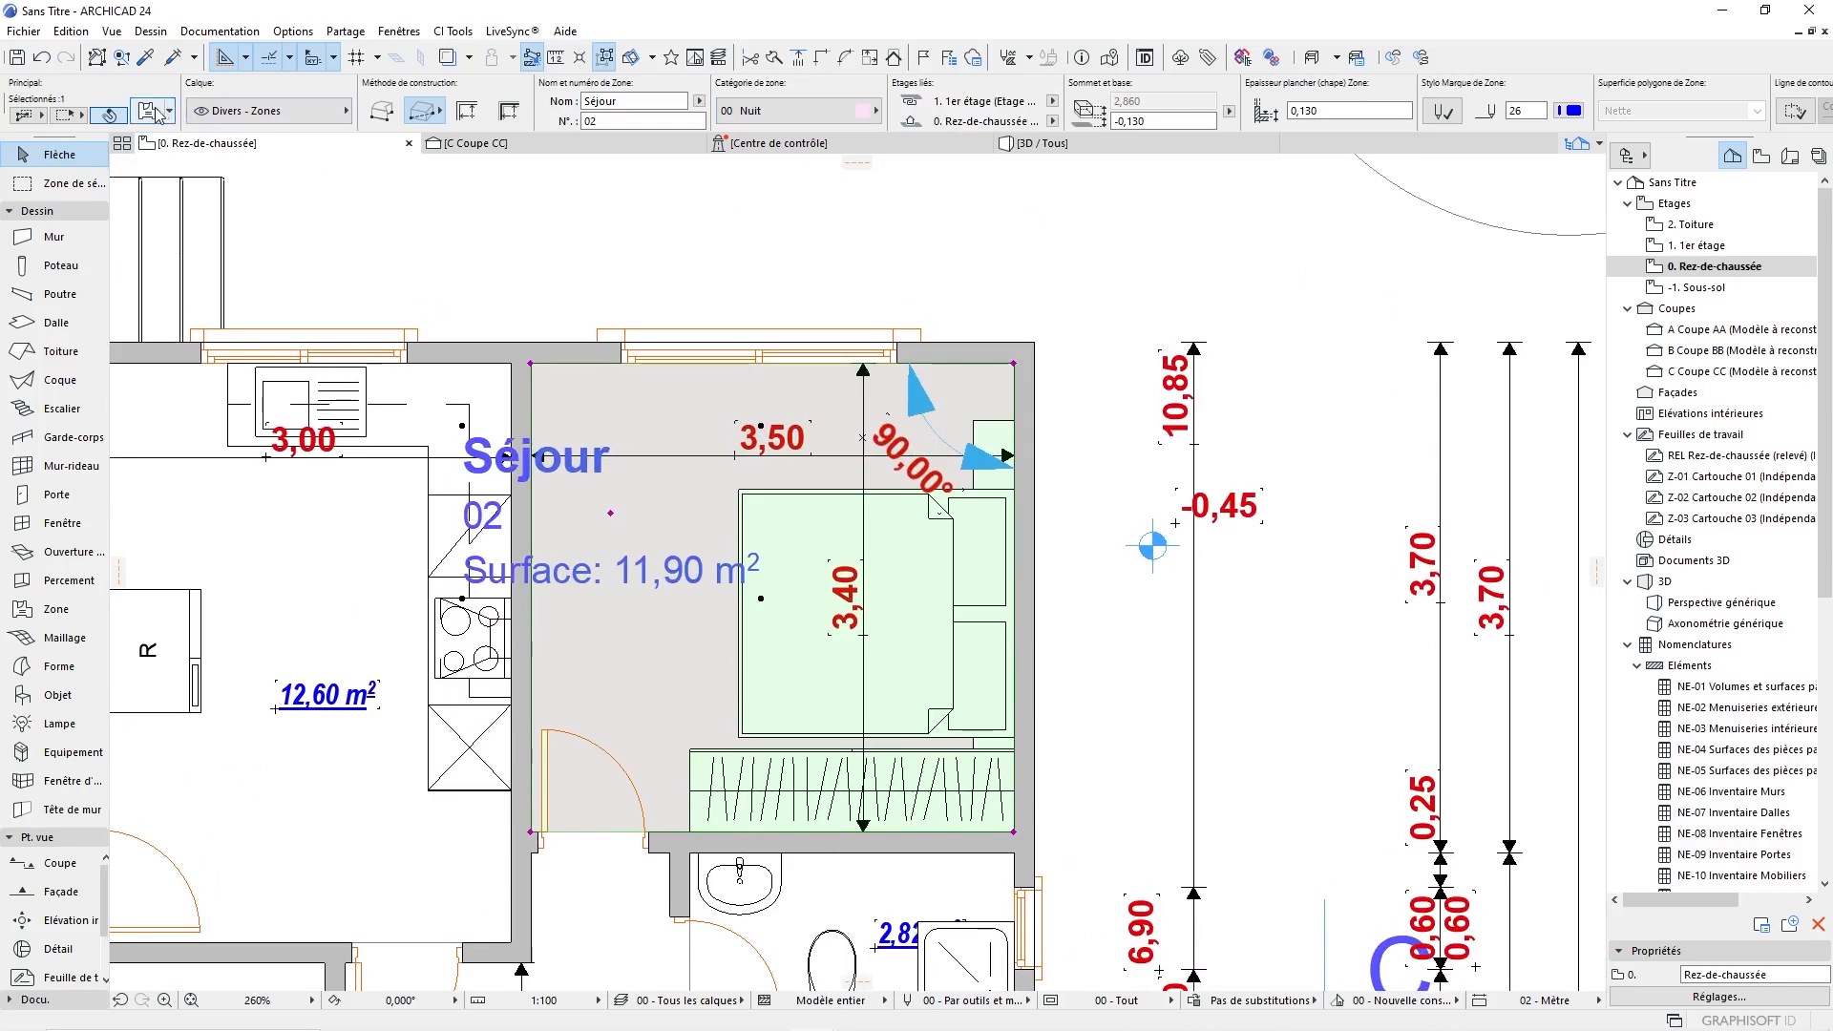
Create an automatic zone from the inner wall faces of the dining room and place its stamp in the room's lower part.
{"action": "key", "text": "Escape"}
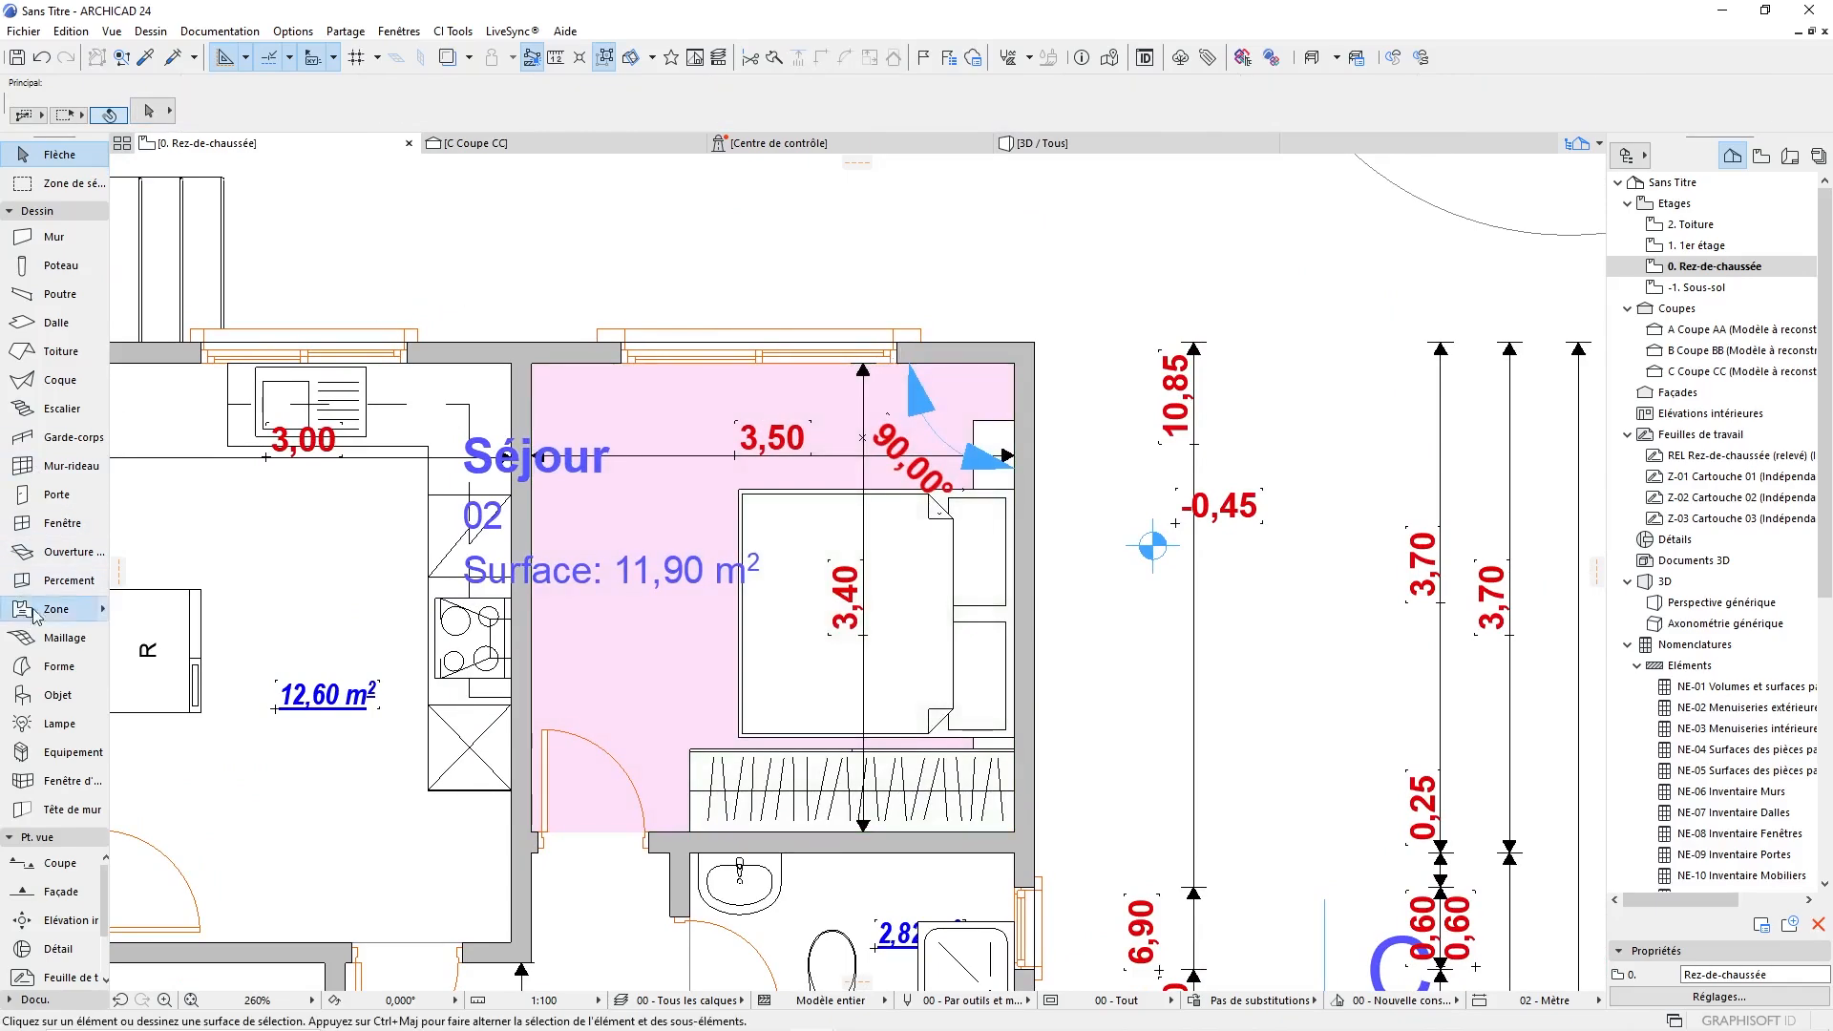
{"action": "left_click", "coordinate": [471, 113]}
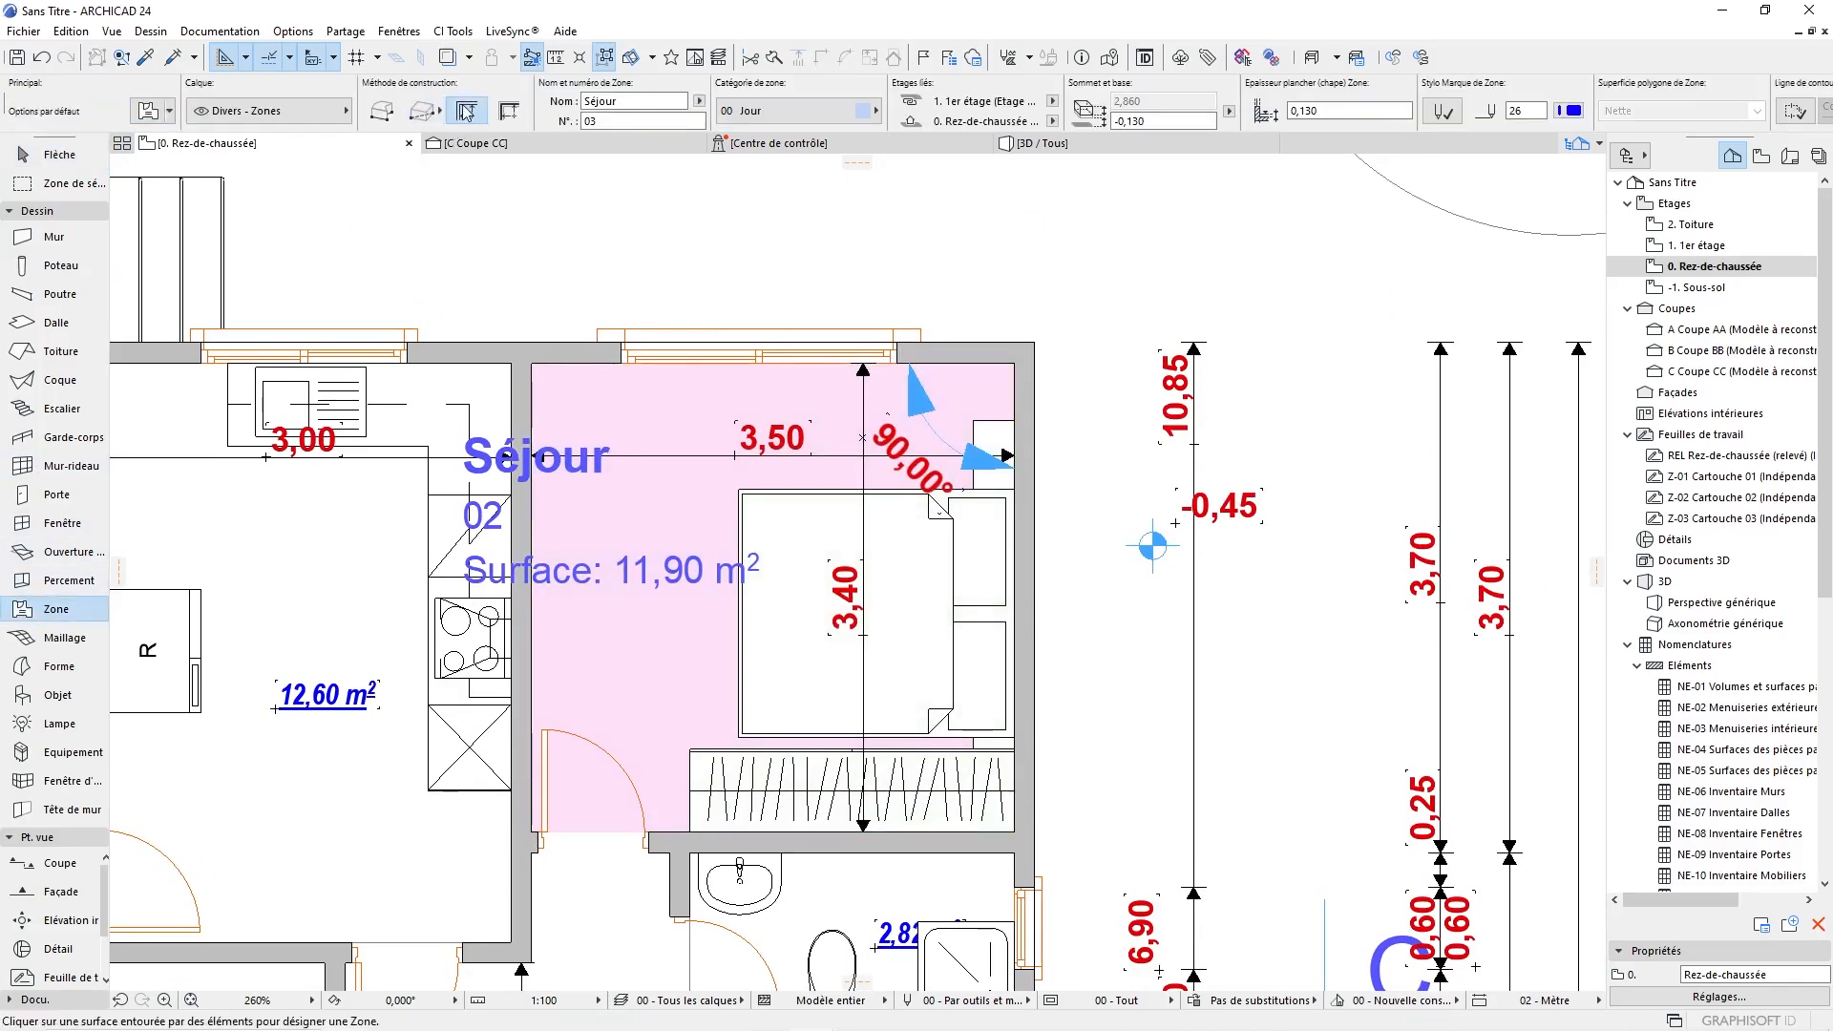
{"action": "scroll", "coordinate": [645, 410], "scroll_direction": "down", "scroll_amount": 4}
{"action": "middle_click_drag", "start_coordinate": [348, 869], "coordinate": [598, 622]}
{"action": "scroll", "coordinate": [542, 724], "scroll_direction": "down", "scroll_amount": 1}
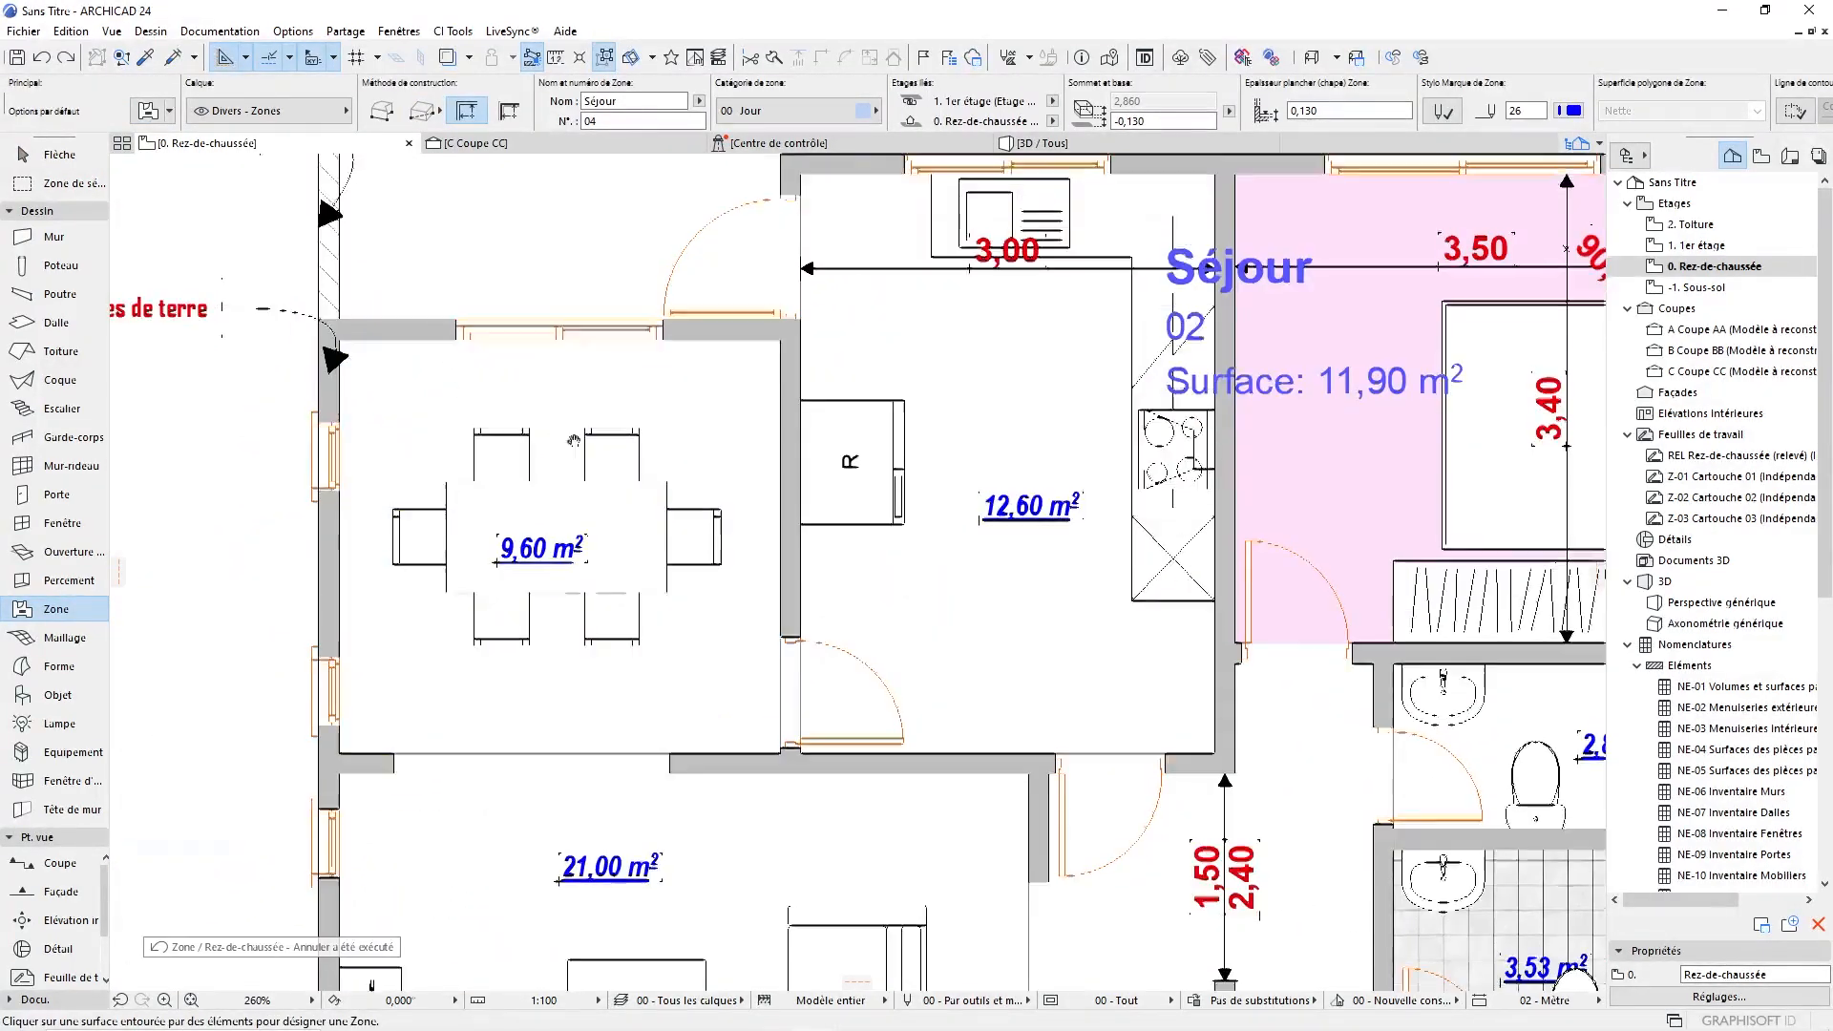
{"action": "middle_click_drag", "start_coordinate": [562, 380], "coordinate": [562, 425]}
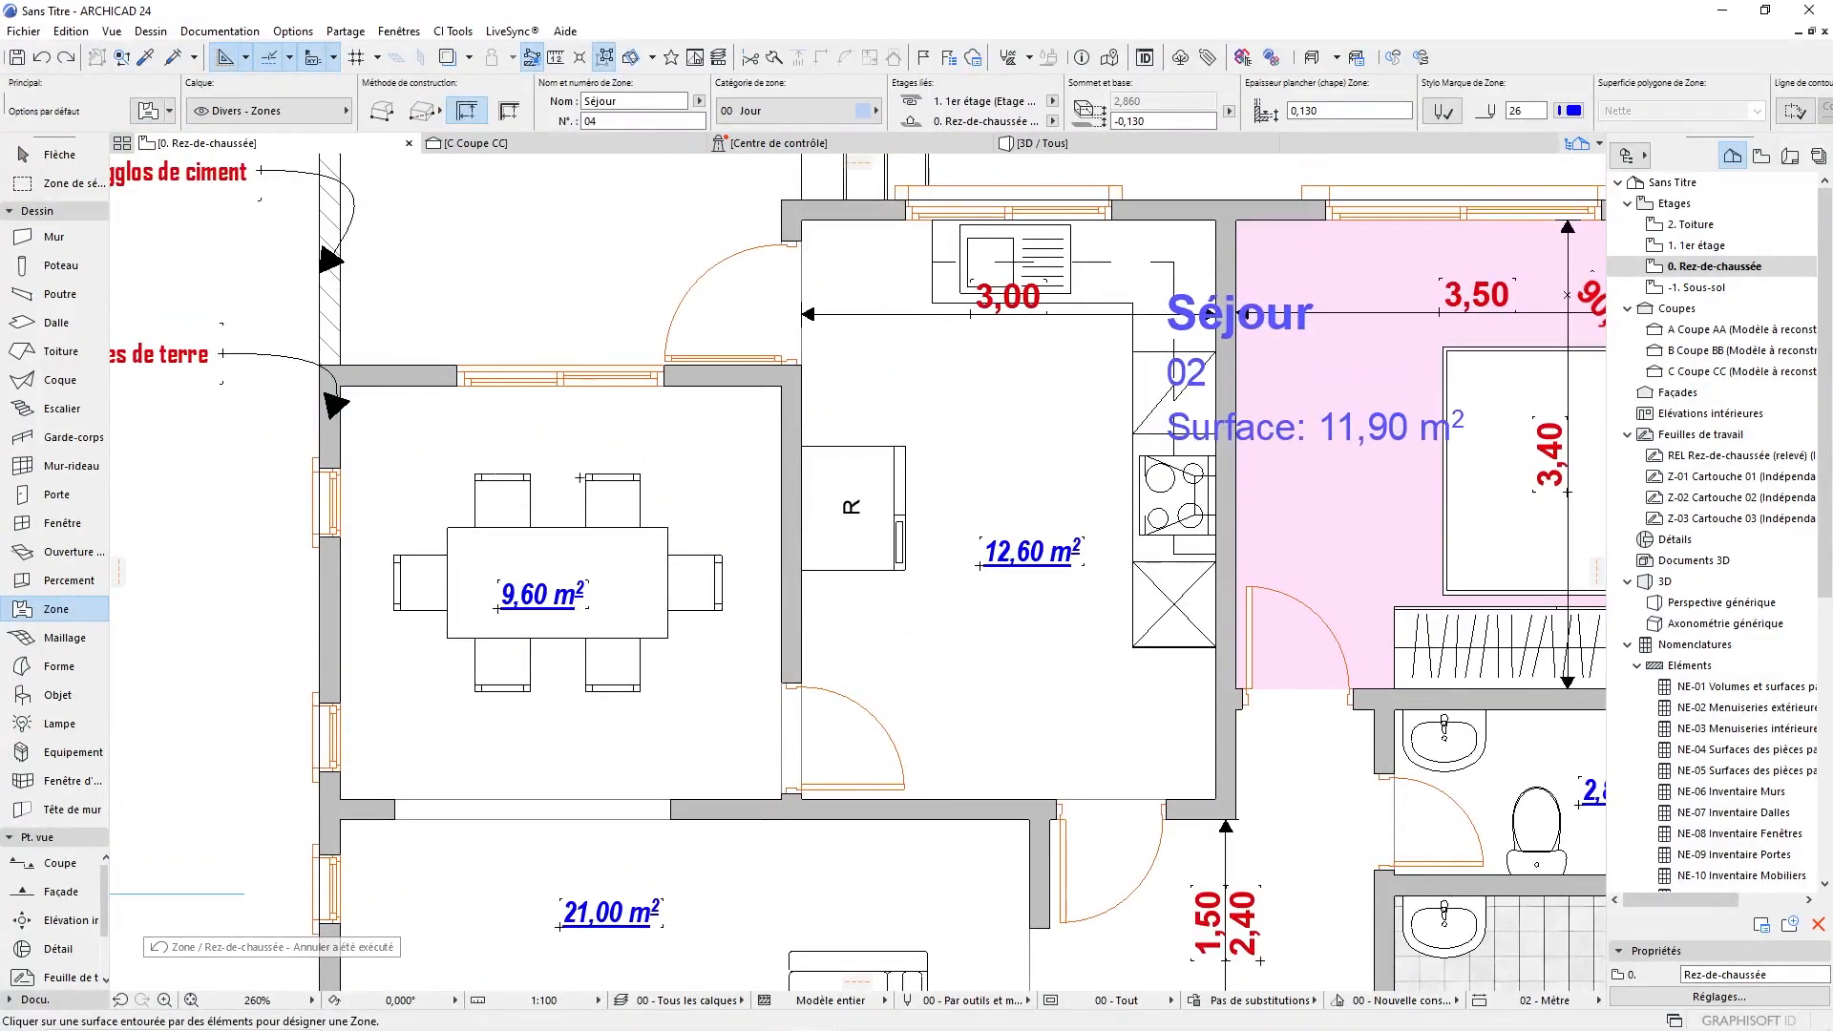
{"action": "left_click", "coordinate": [562, 426]}
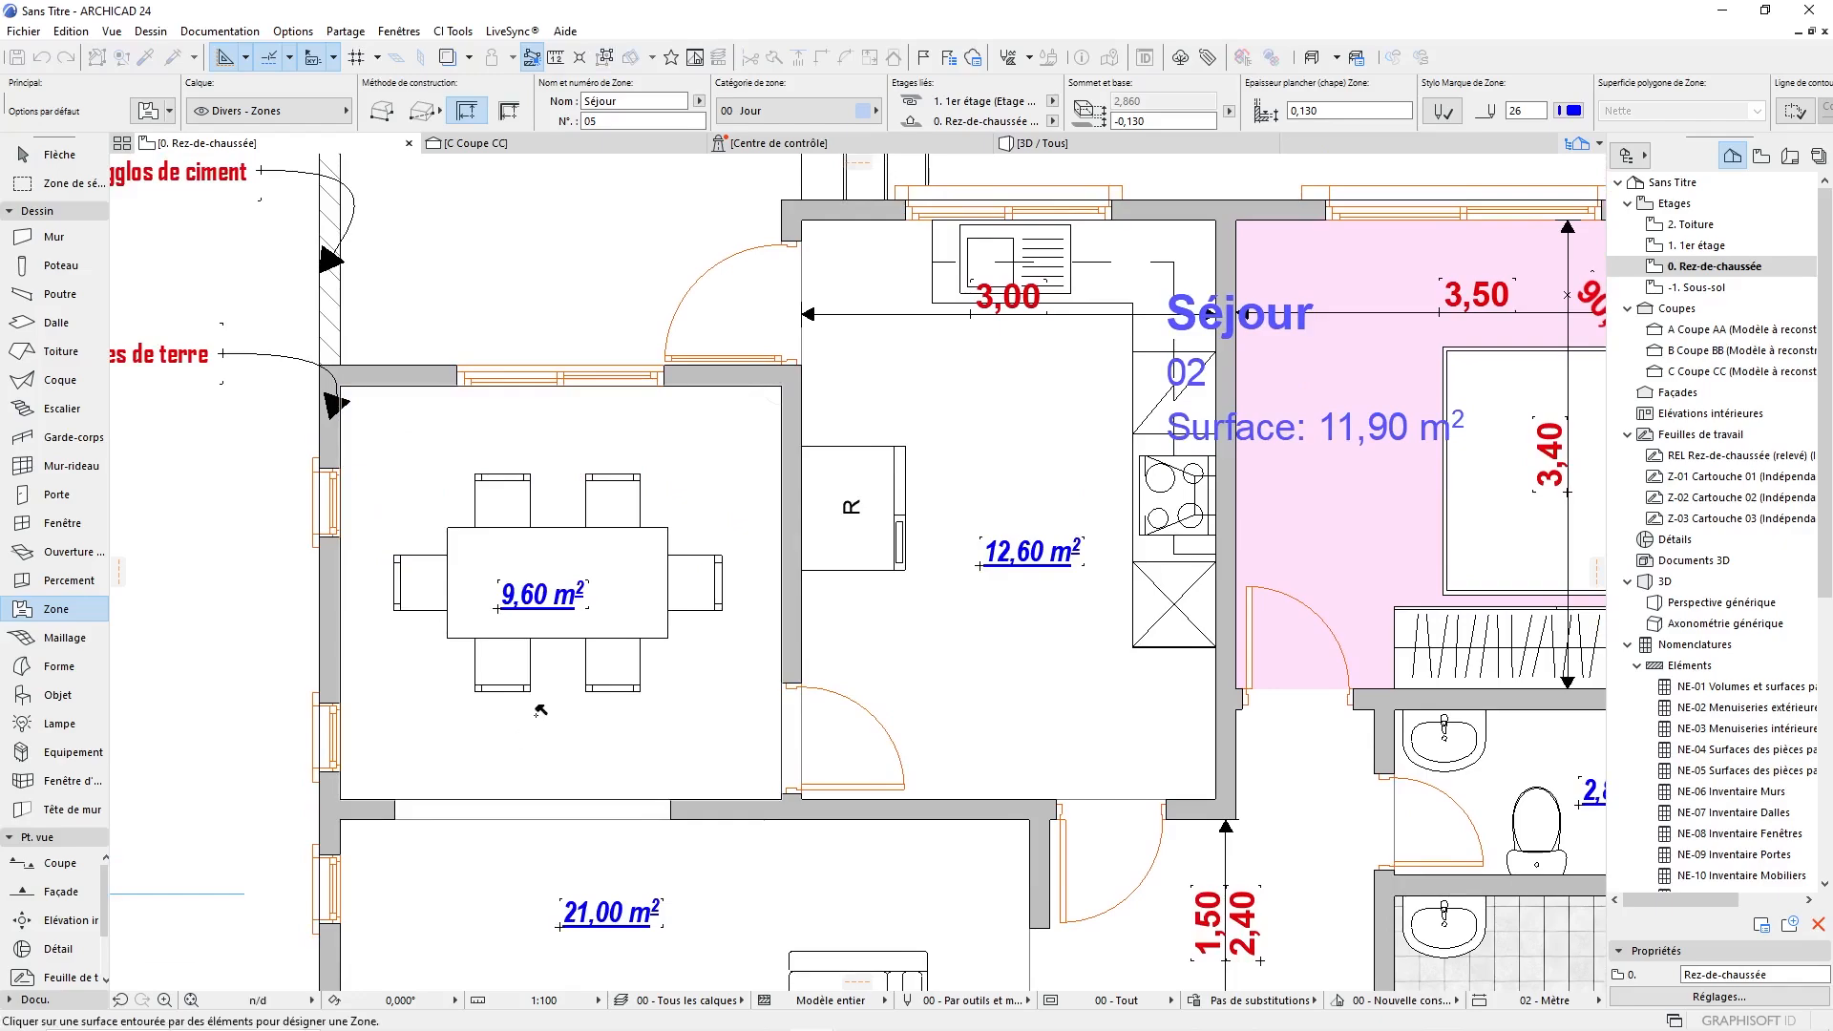
{"action": "left_click", "coordinate": [515, 741]}
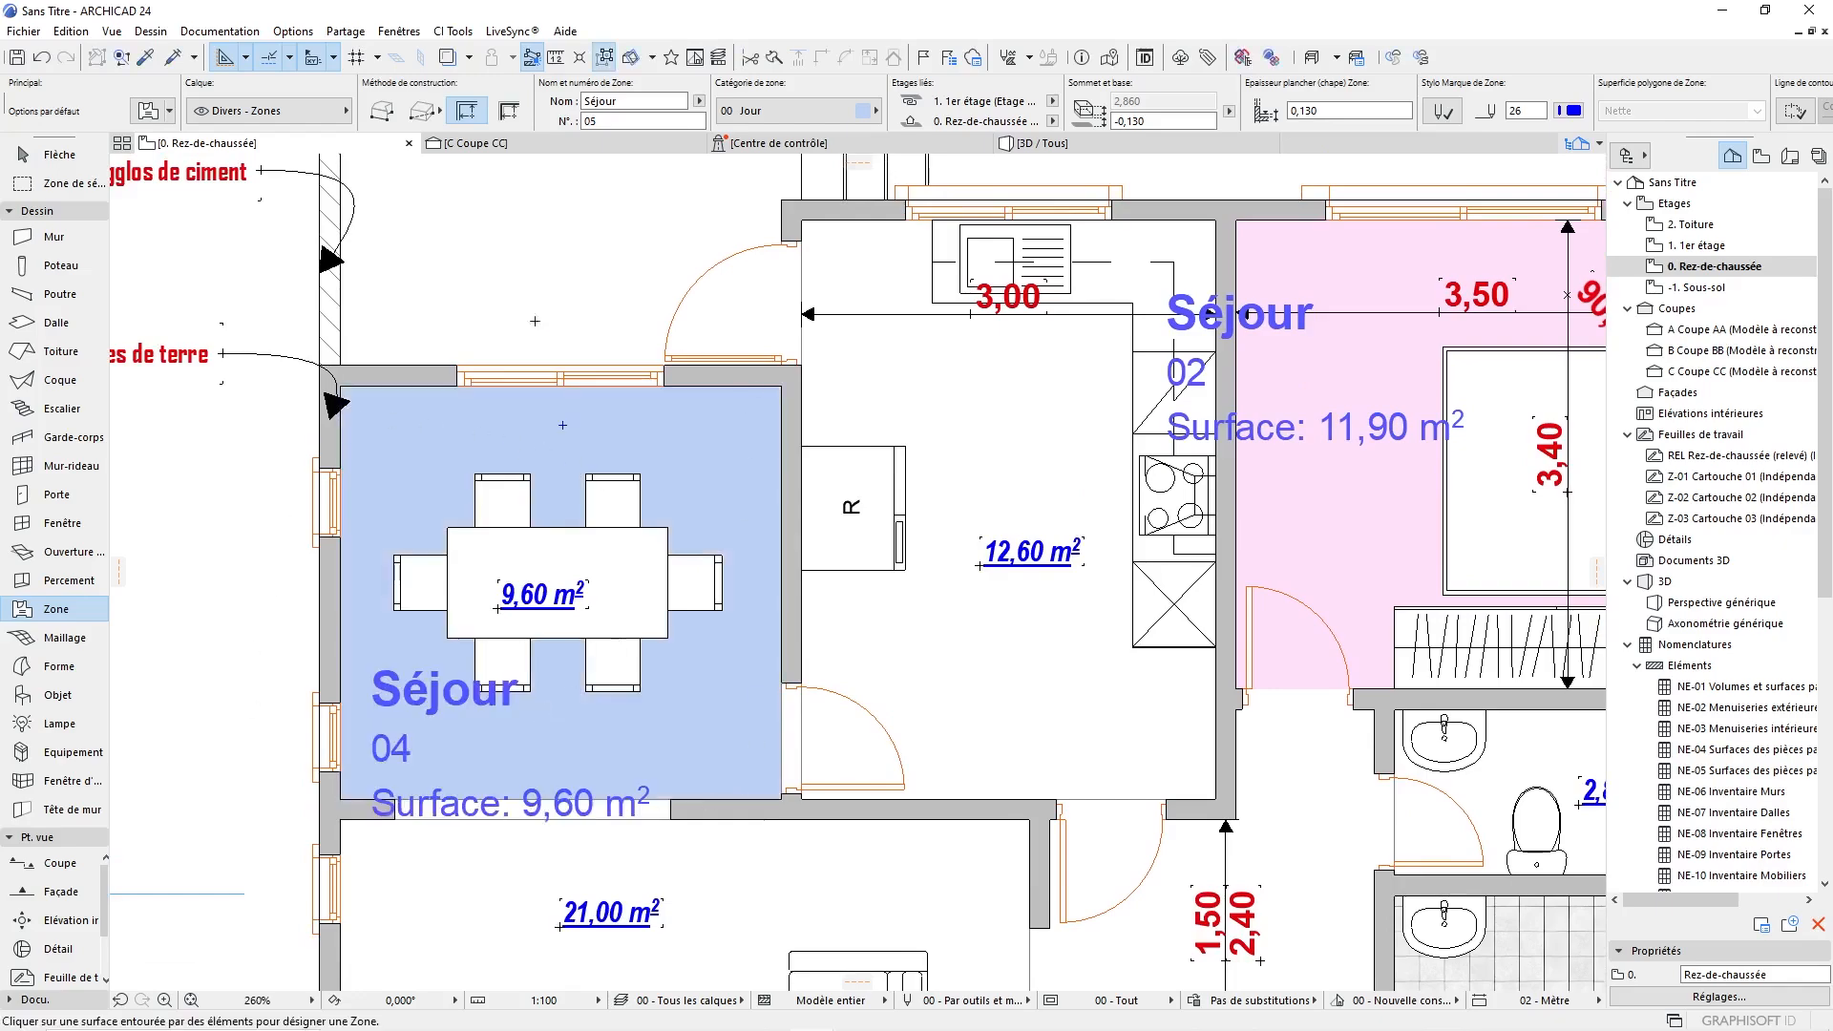
Delete the floor hatch covering the dining room and select the zone in its place.
{"action": "scroll", "coordinate": [552, 281], "scroll_direction": "down", "scroll_amount": 3}
{"action": "scroll", "coordinate": [527, 447], "scroll_direction": "up", "scroll_amount": 3}
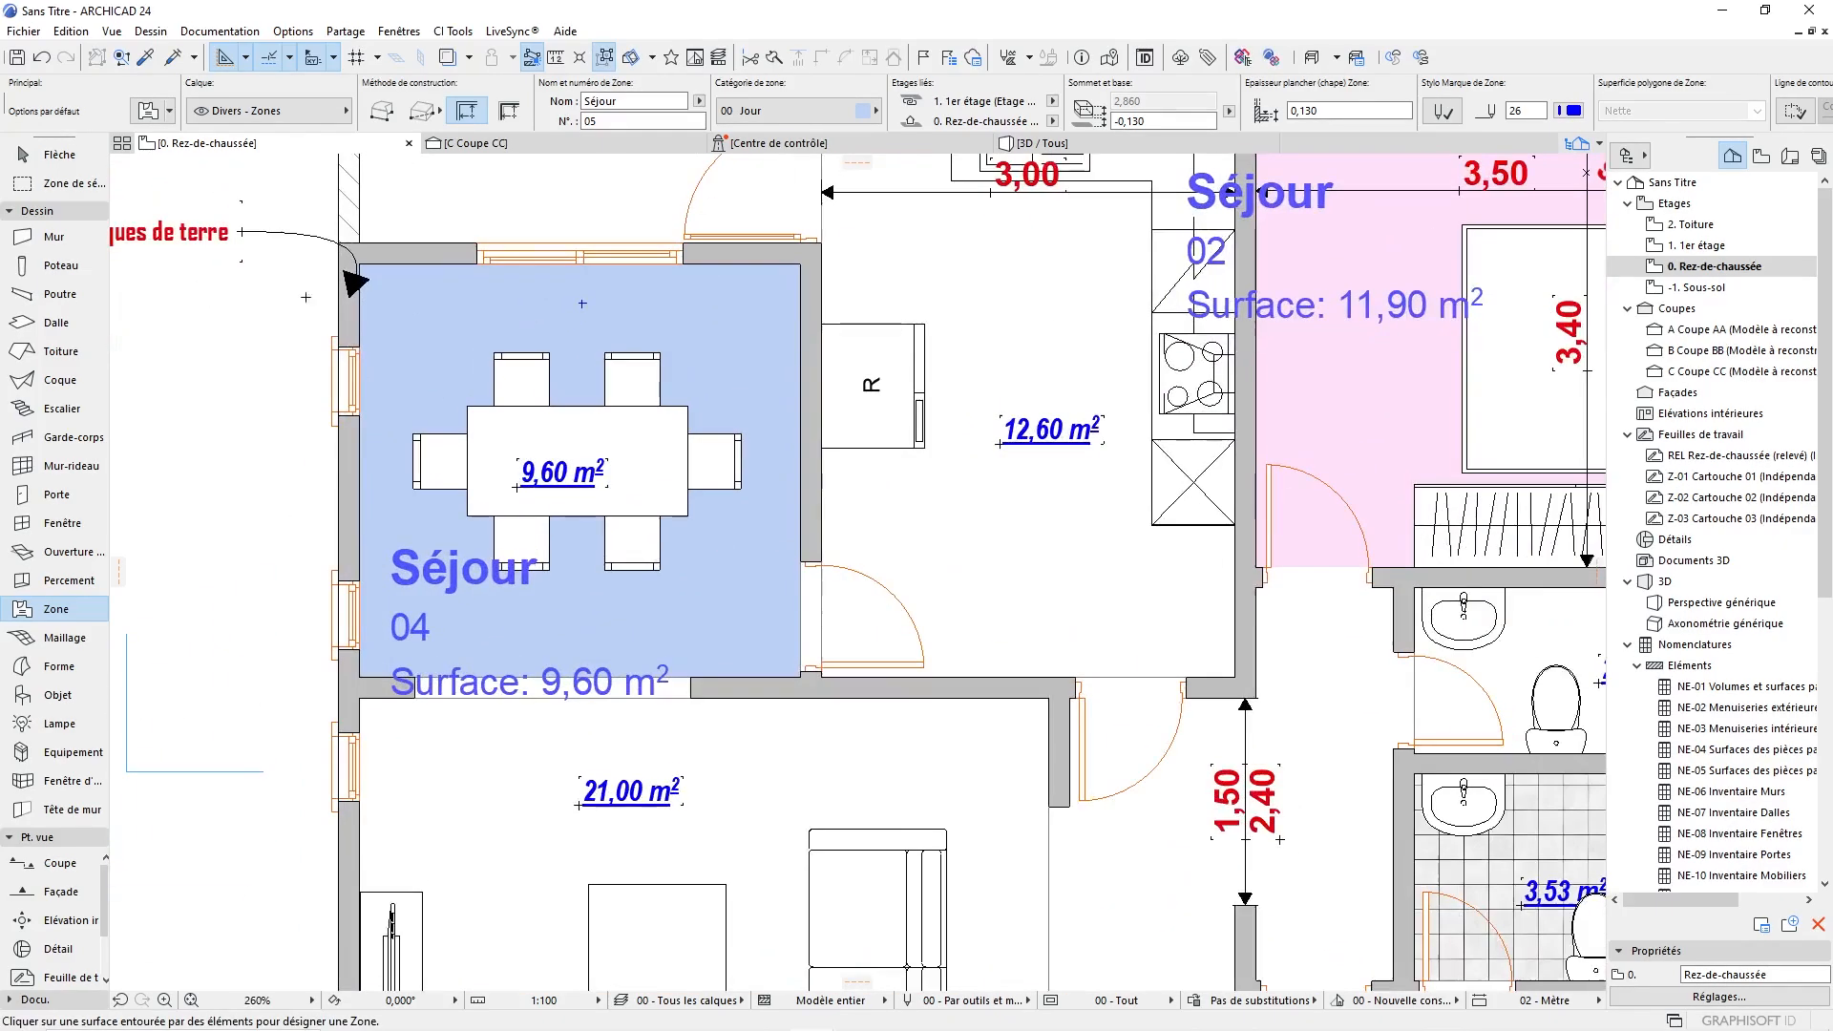
{"action": "left_click", "coordinate": [91, 161]}
{"action": "left_click", "coordinate": [714, 596]}
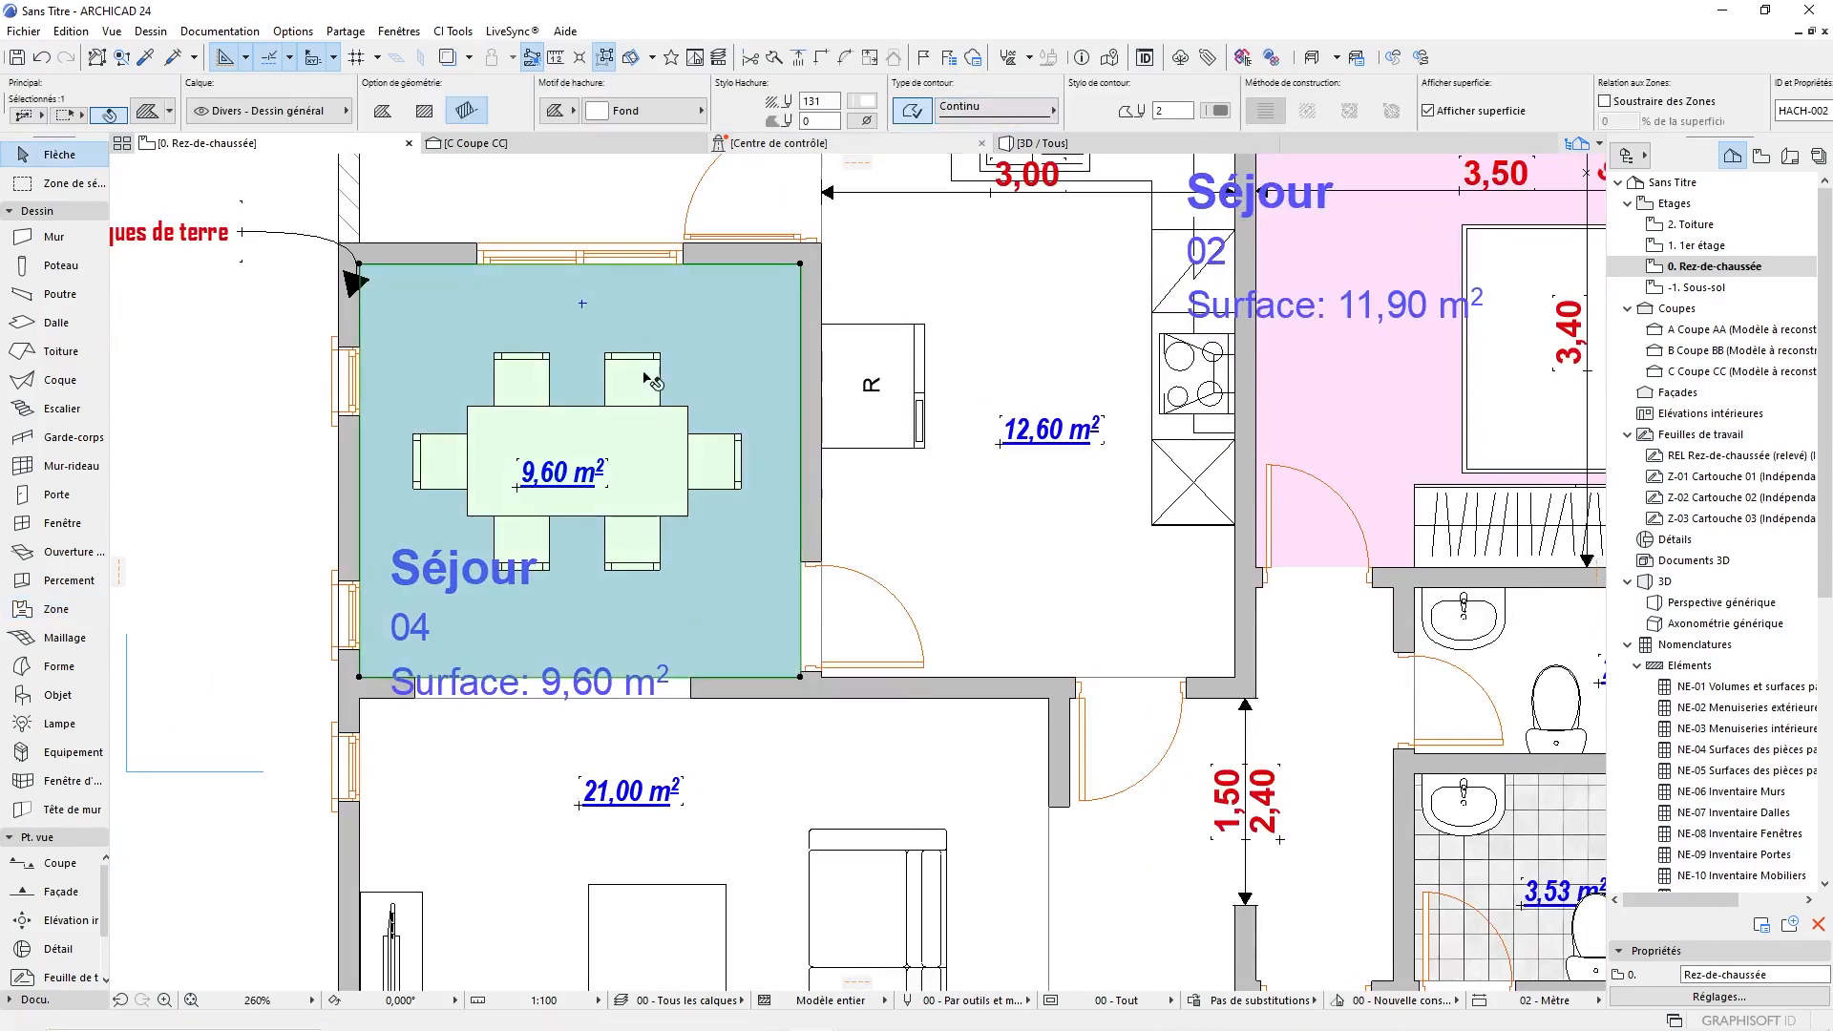
{"action": "key", "text": "Delete"}
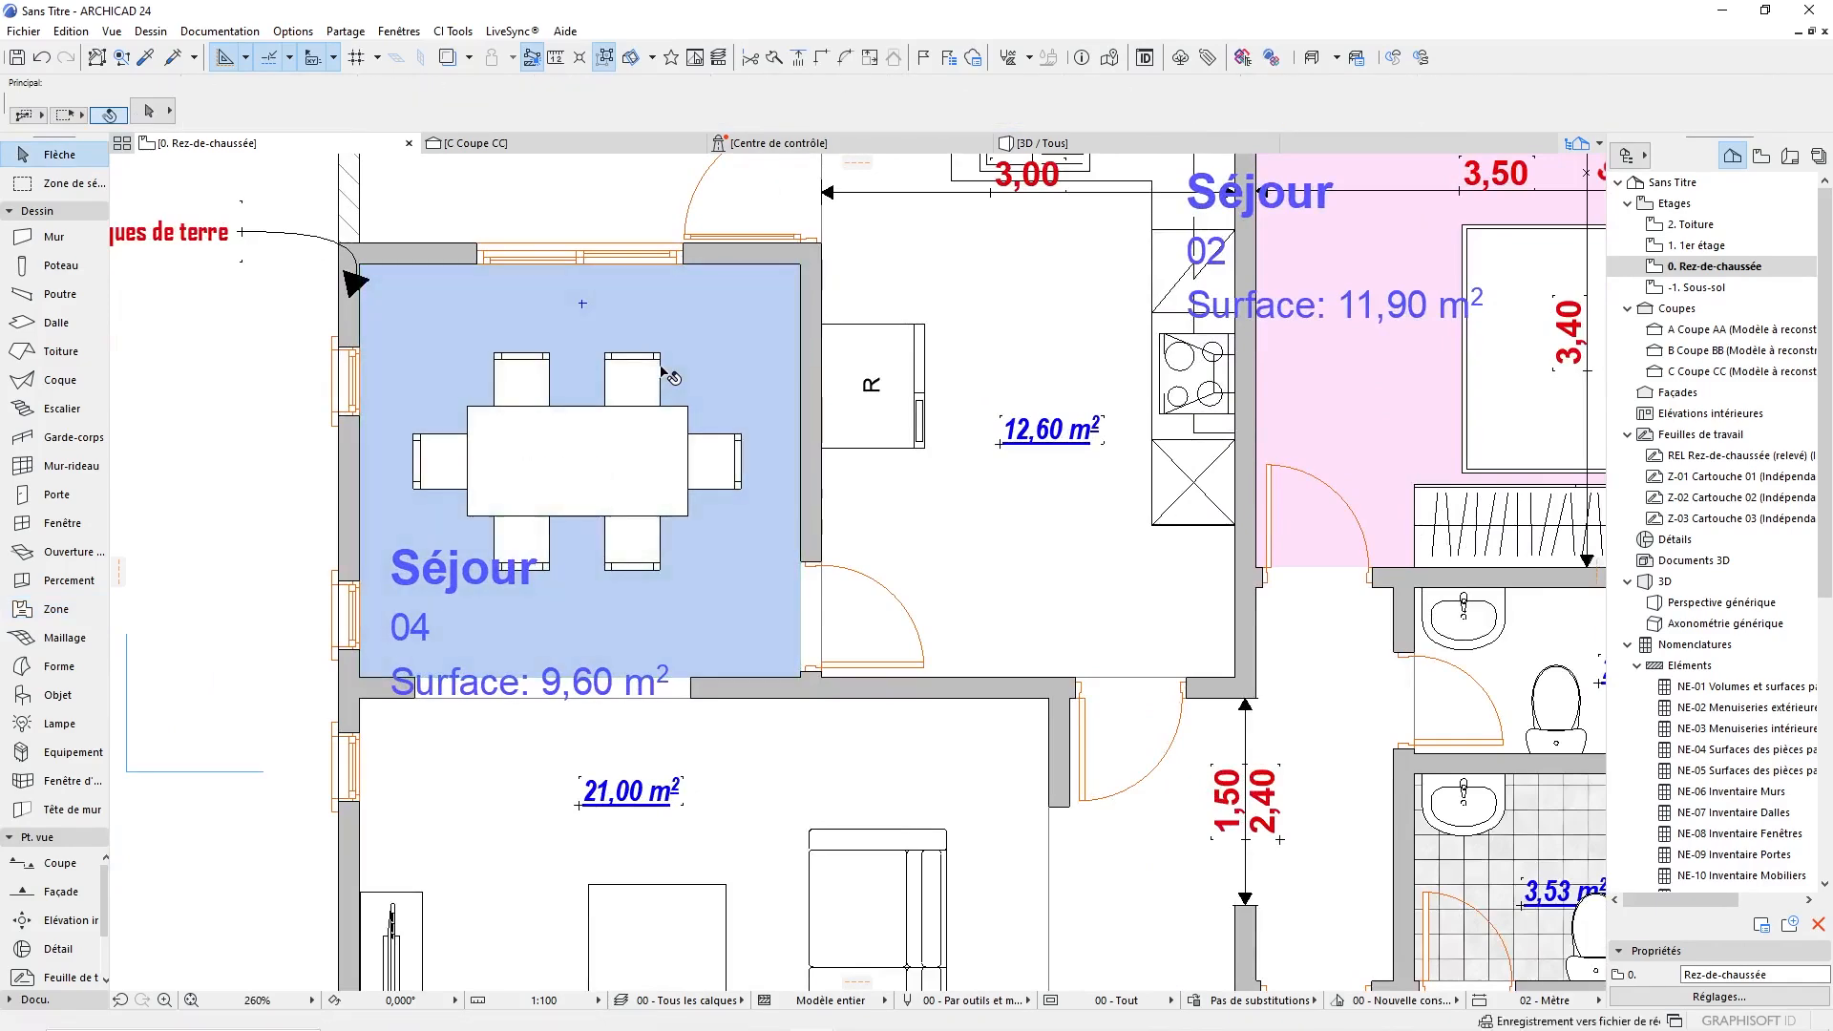
{"action": "left_click", "coordinate": [736, 385]}
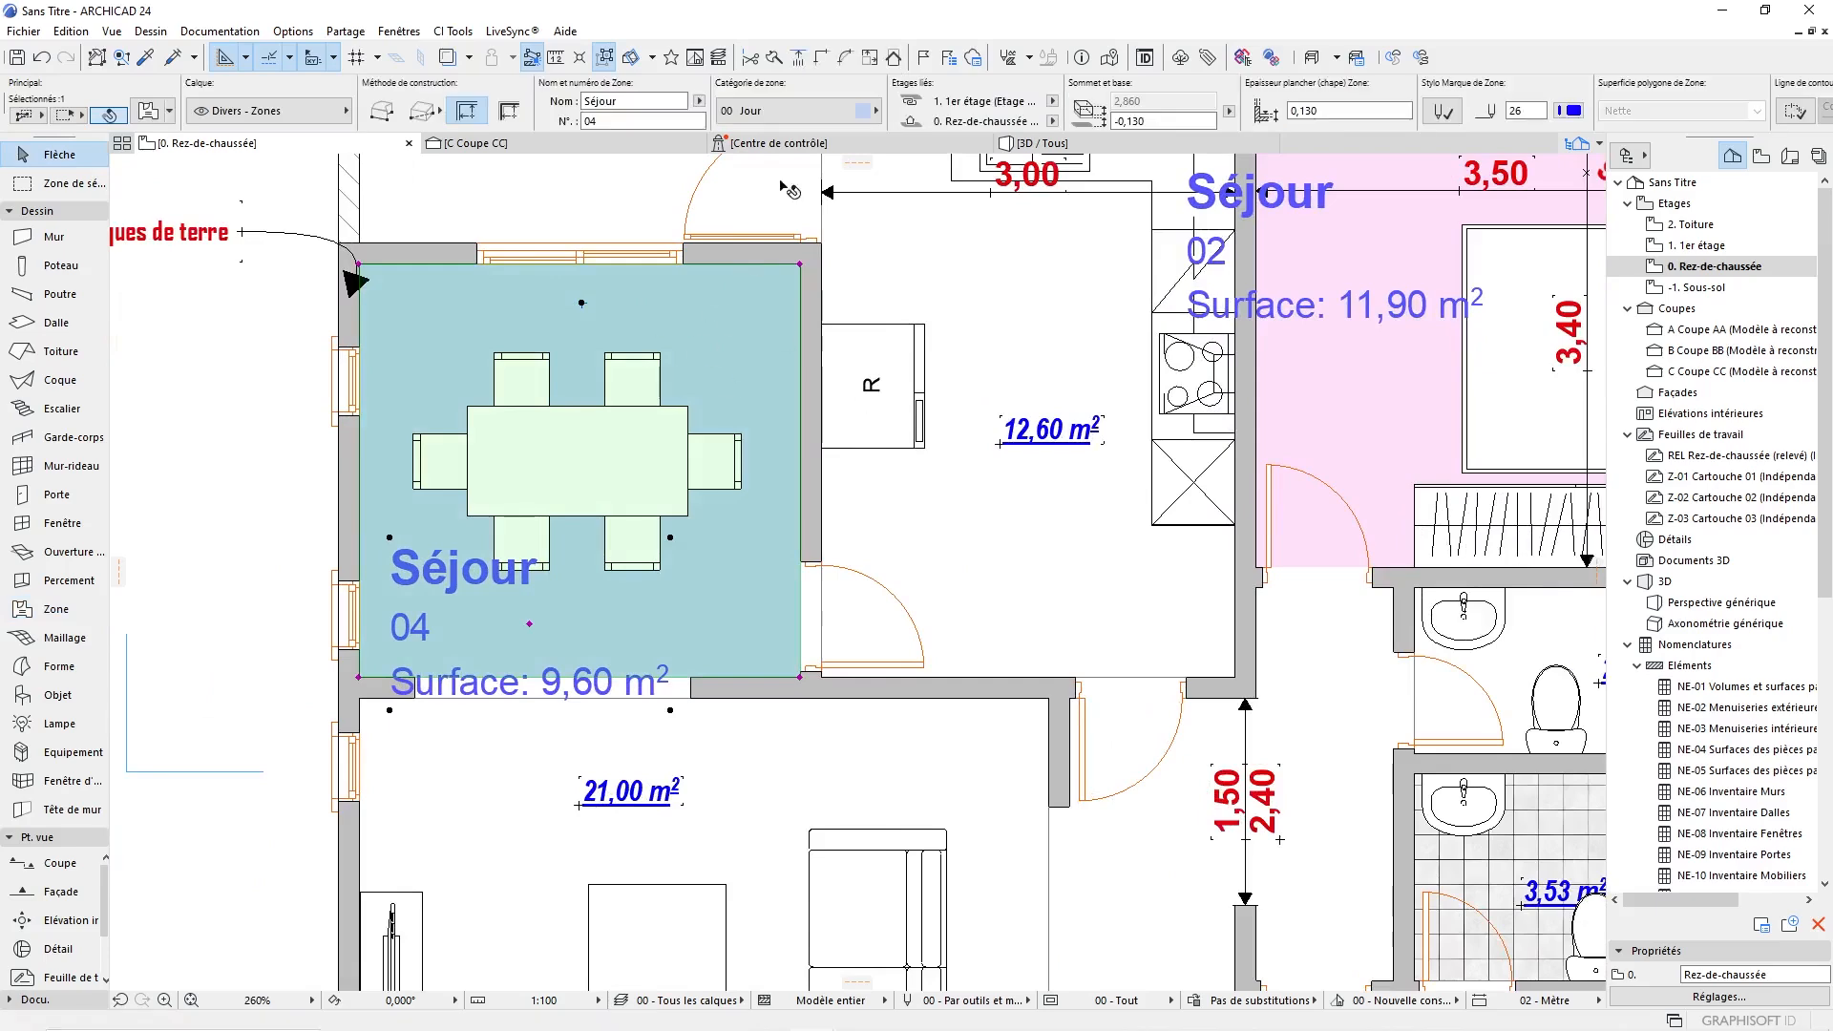
{"action": "left_click", "coordinate": [754, 110]}
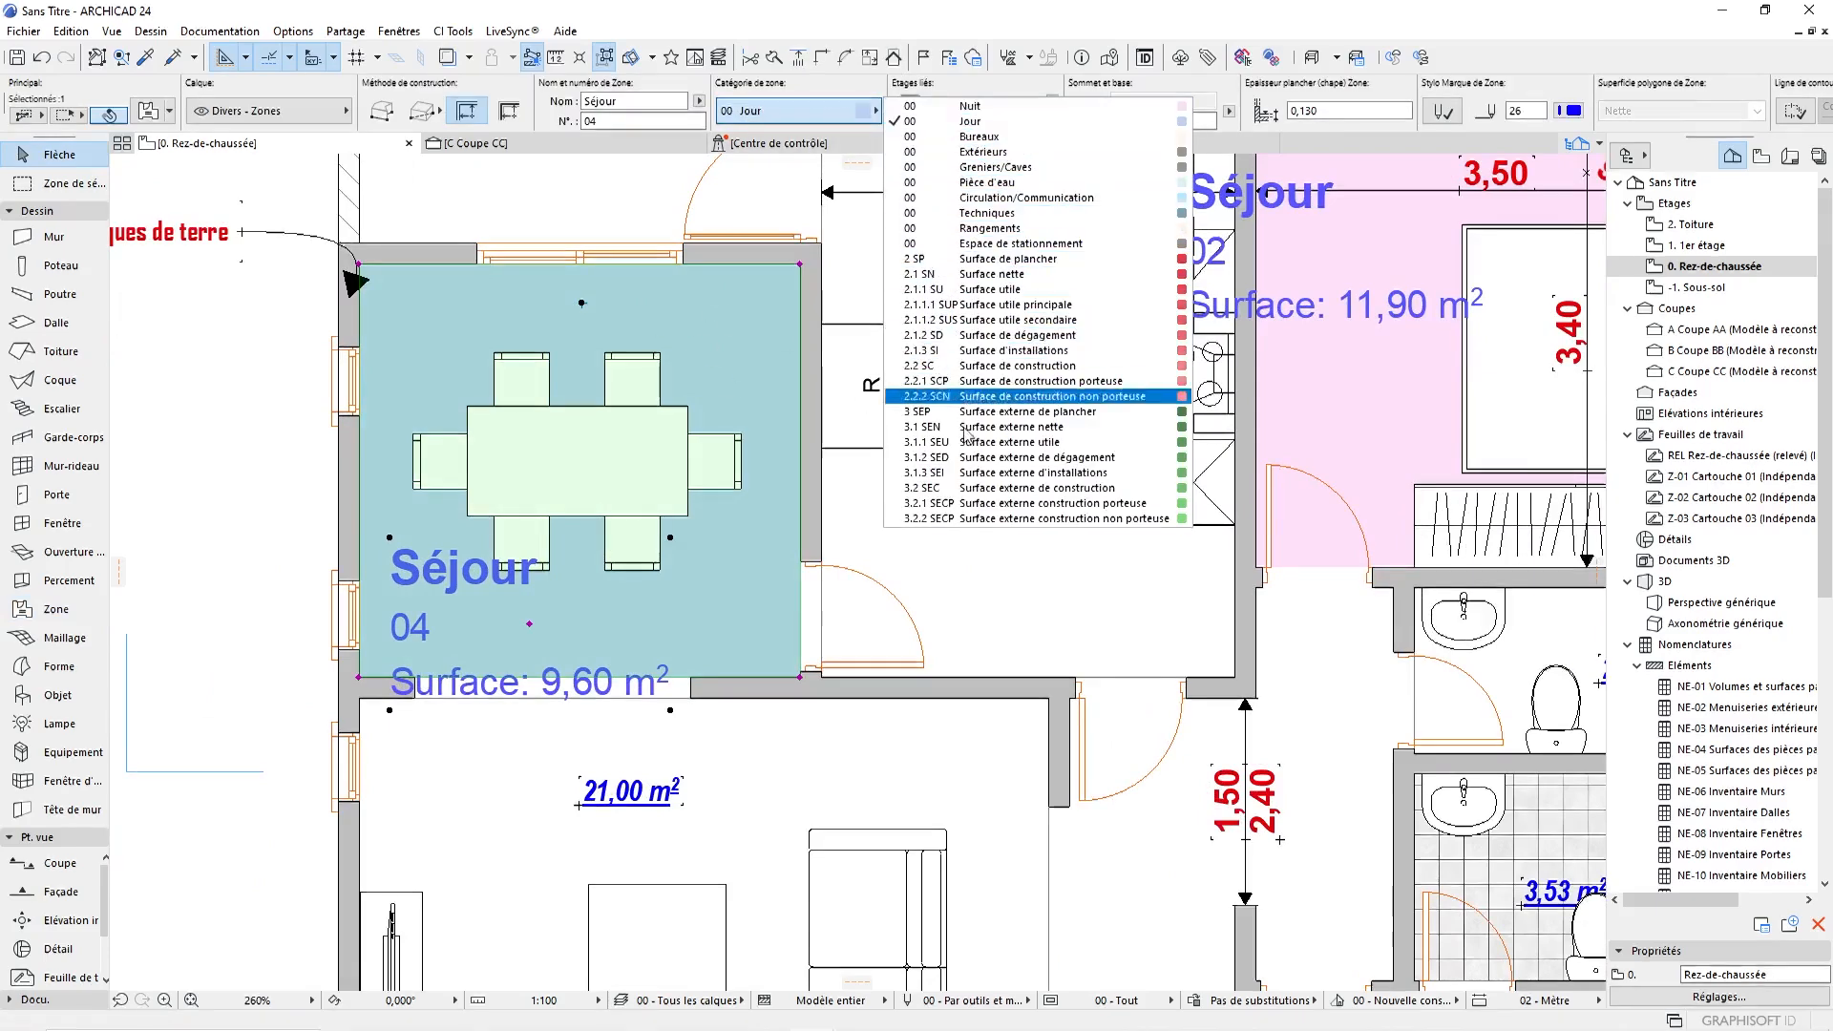
{"action": "left_click", "coordinate": [716, 448]}
{"action": "scroll", "coordinate": [754, 454], "scroll_direction": "down", "scroll_amount": 3}
{"action": "scroll", "coordinate": [630, 238], "scroll_direction": "up", "scroll_amount": 4}
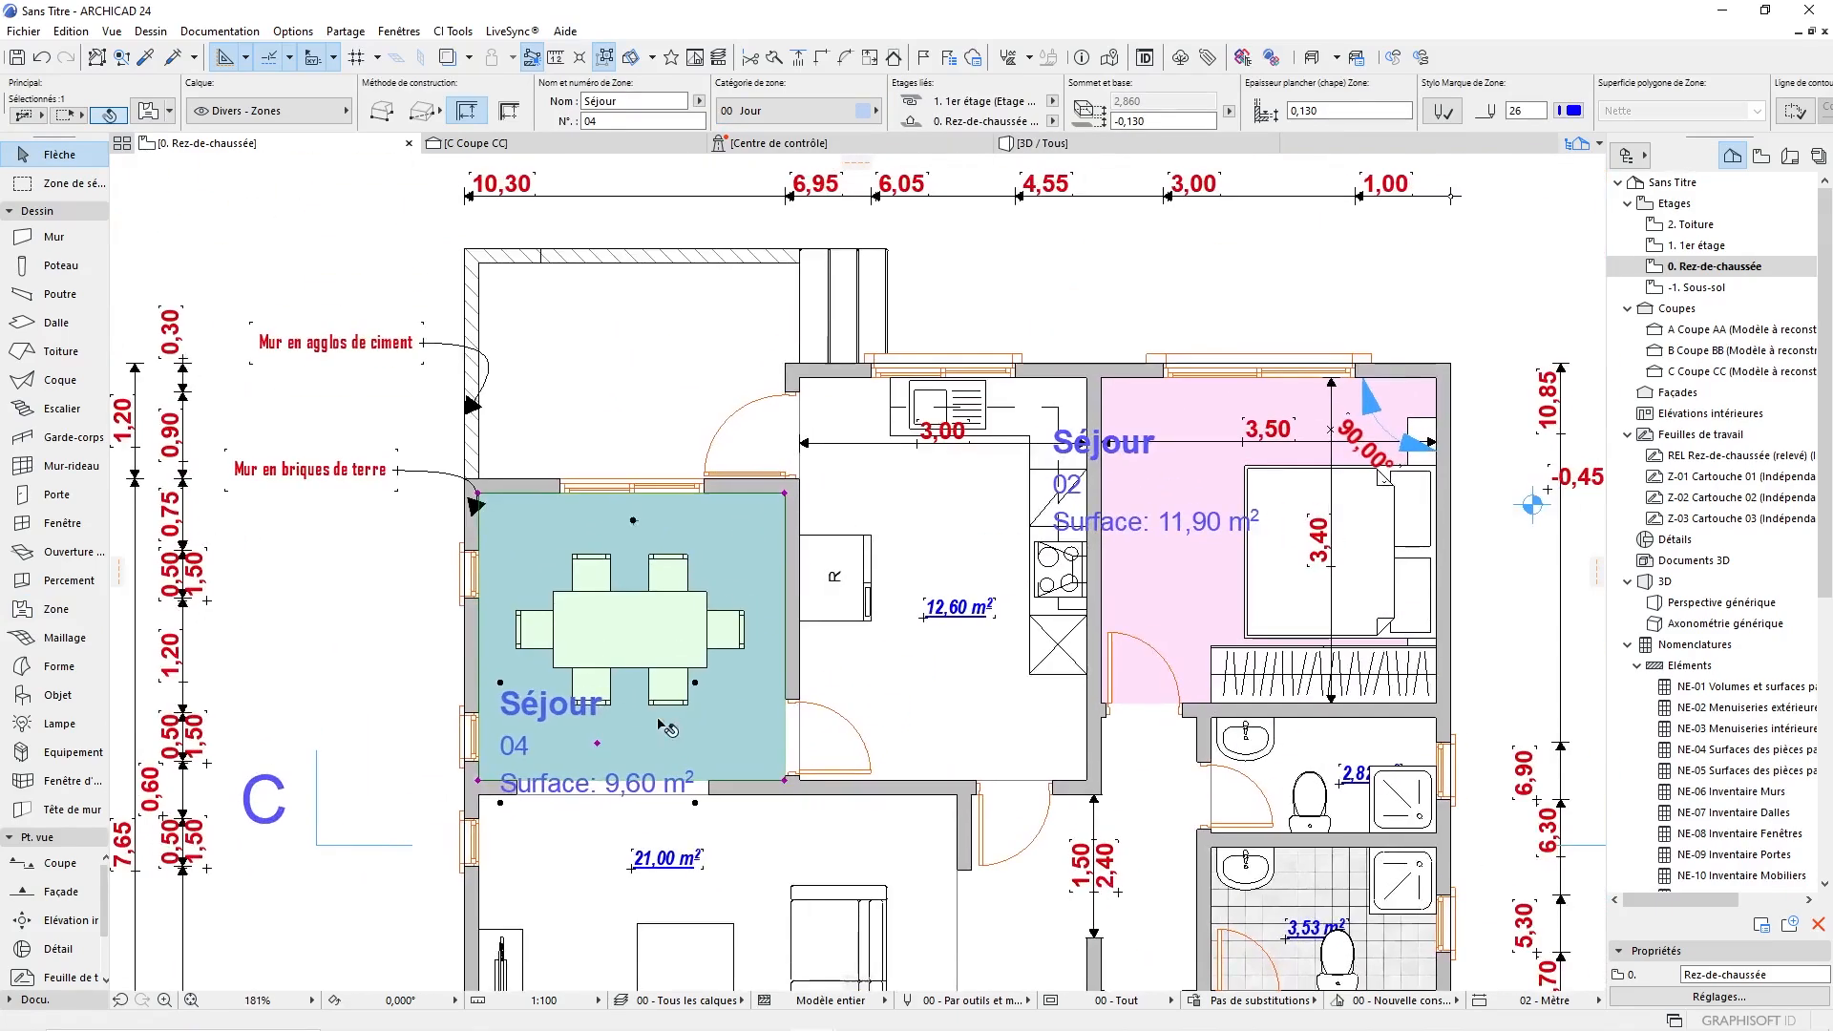
Rename the selected dining room zone as Salle à manger and clear its zone number.
{"action": "left_click", "coordinate": [606, 101]}
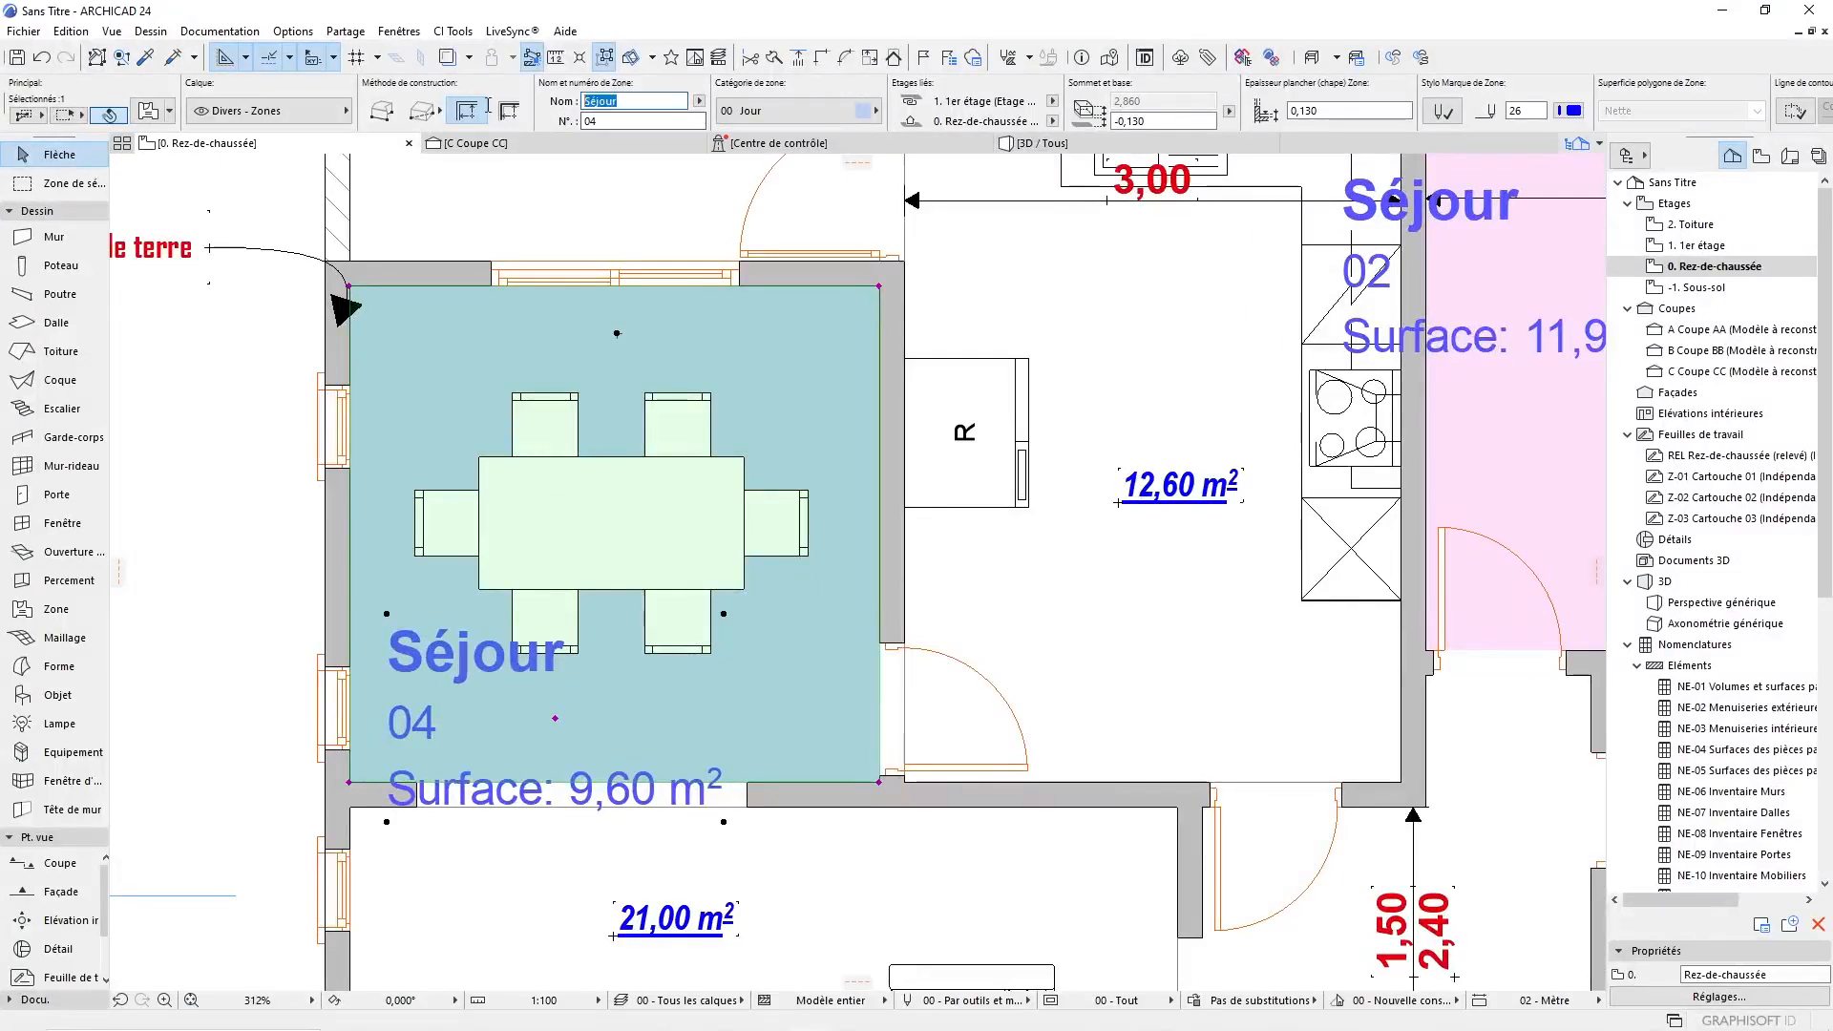
{"action": "type", "text": "Salle à manger"}
{"action": "key", "text": "Tab"}
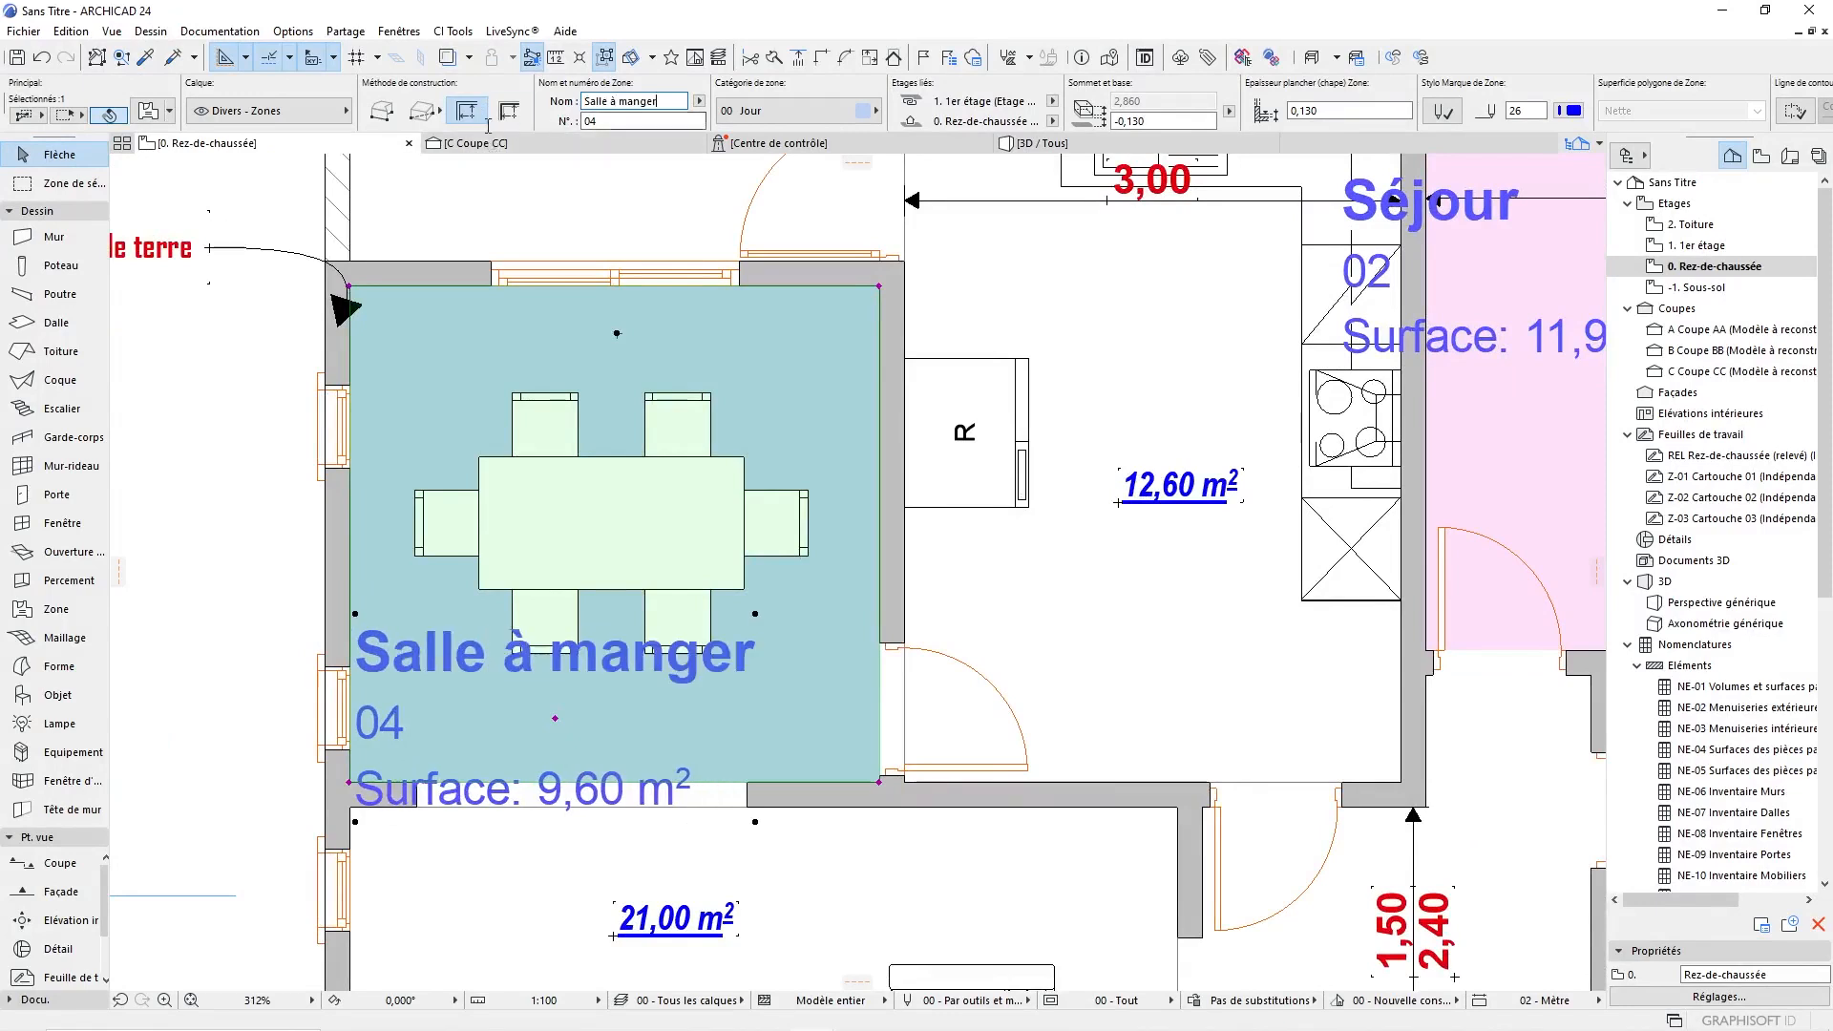
{"action": "key", "text": "BackSpace"}
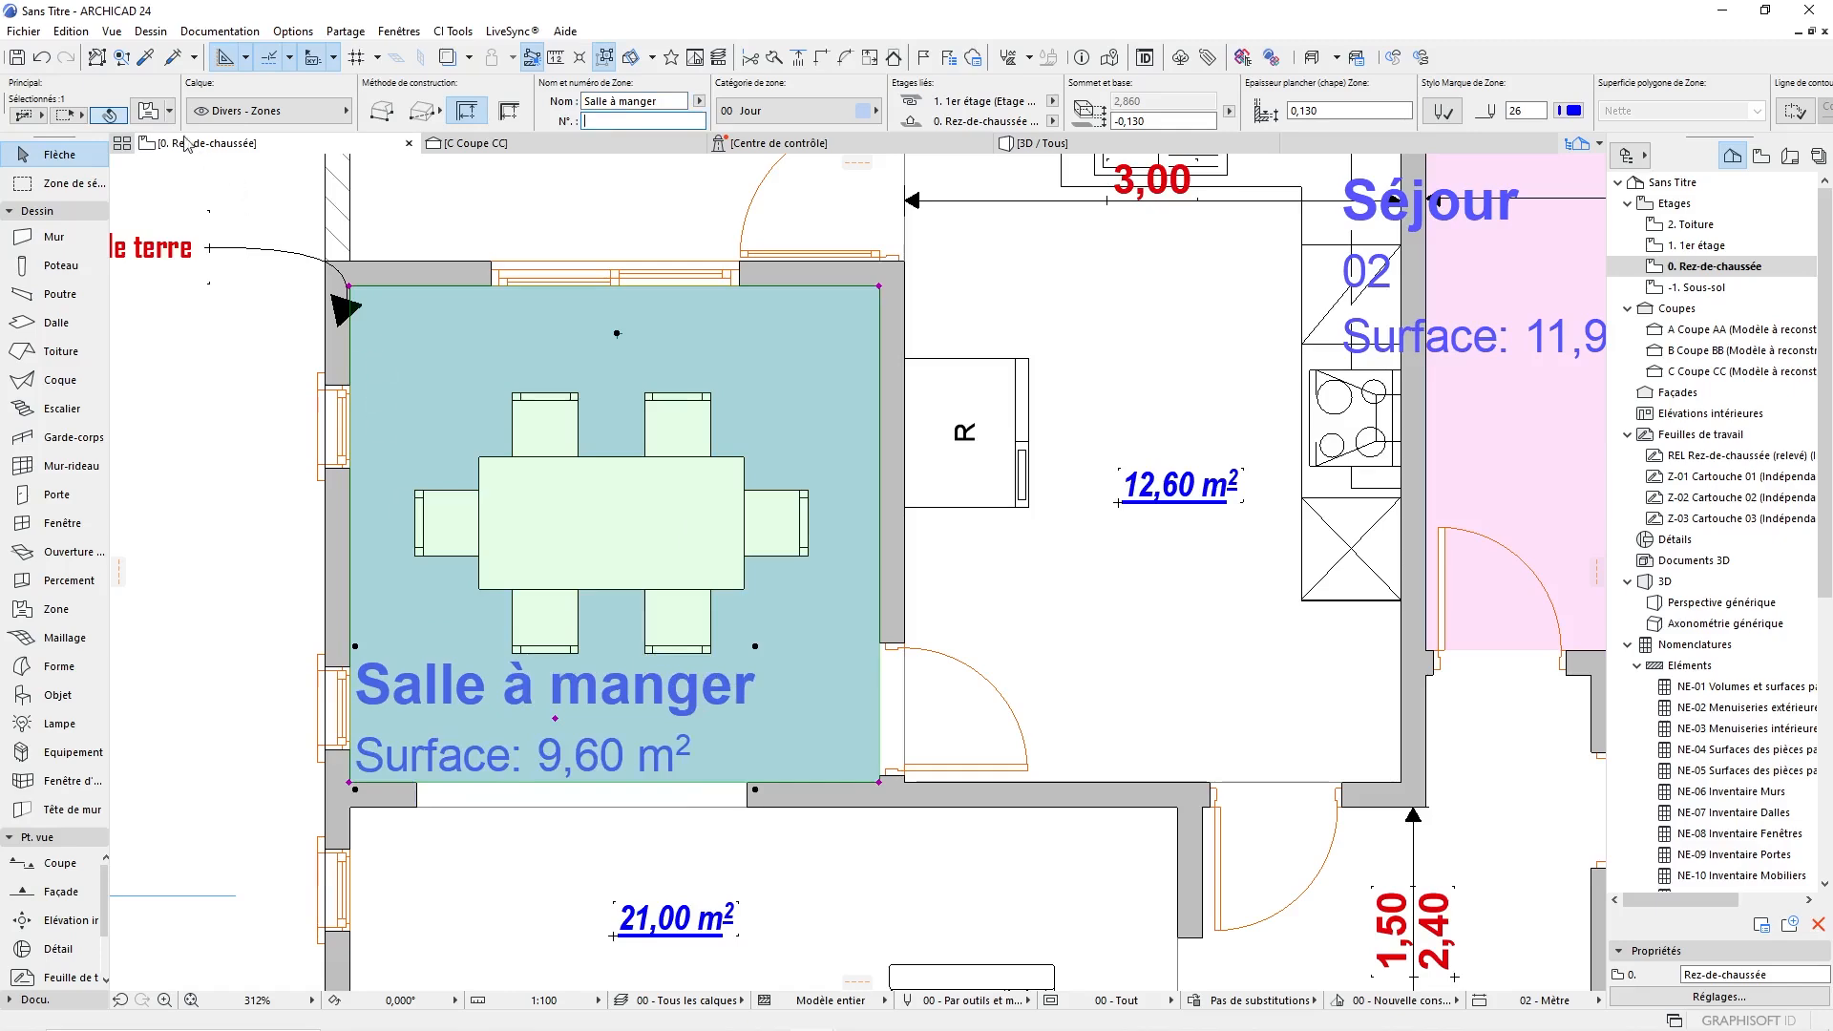
Set the Salle à manger stamp's text style to red pen 20 with a height of 1.00 mm.
{"action": "left_click", "coordinate": [150, 112]}
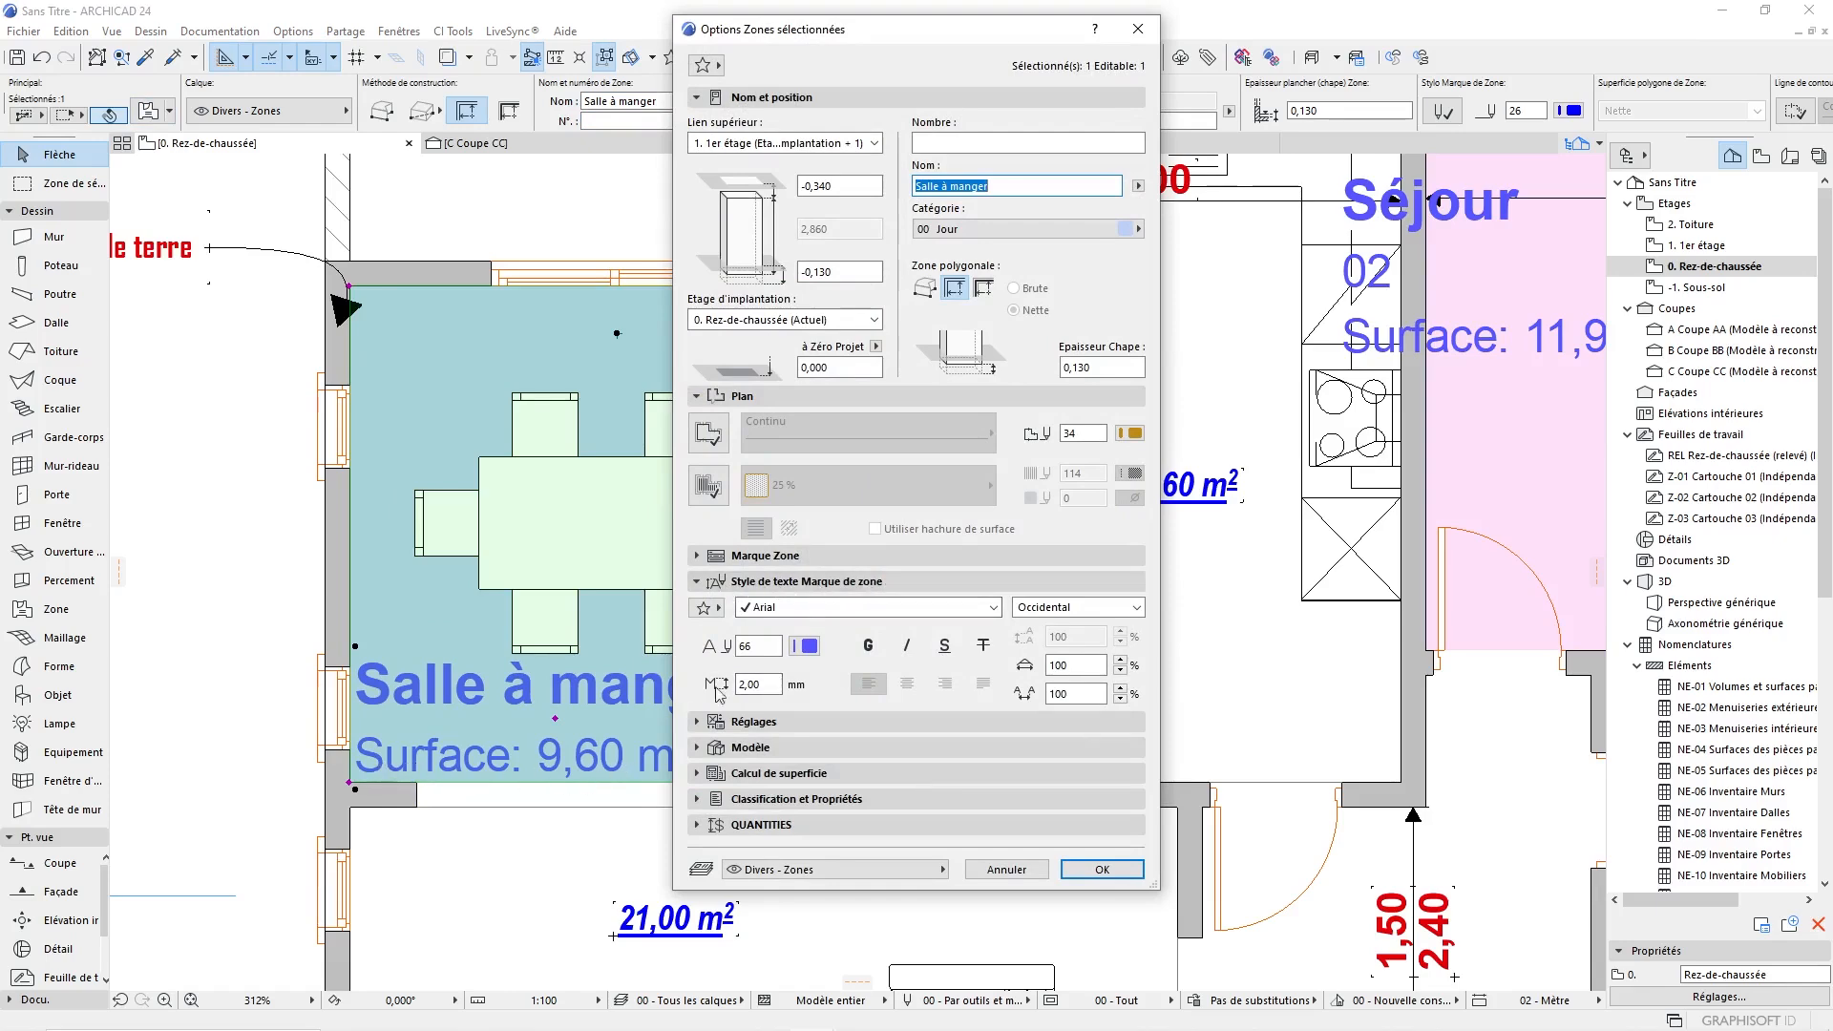
{"action": "left_click", "coordinate": [804, 647]}
{"action": "left_click", "coordinate": [1157, 642]}
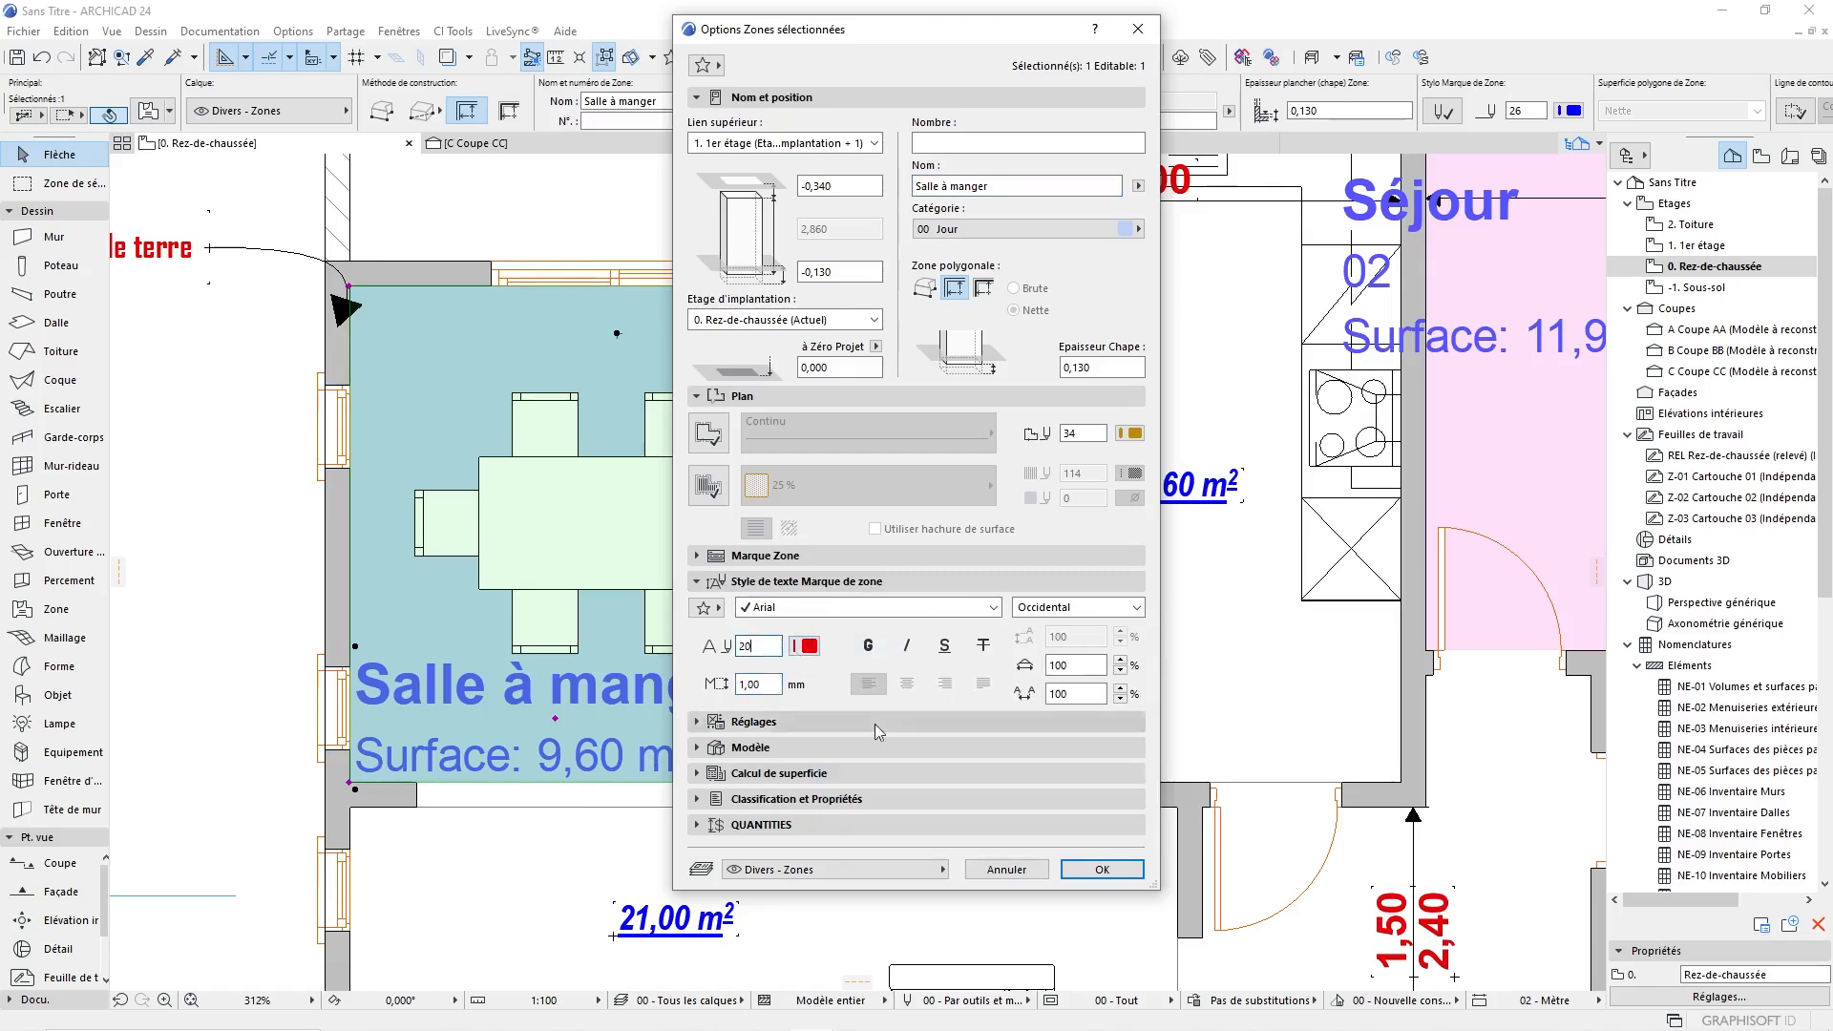
{"action": "left_click", "coordinate": [1101, 869]}
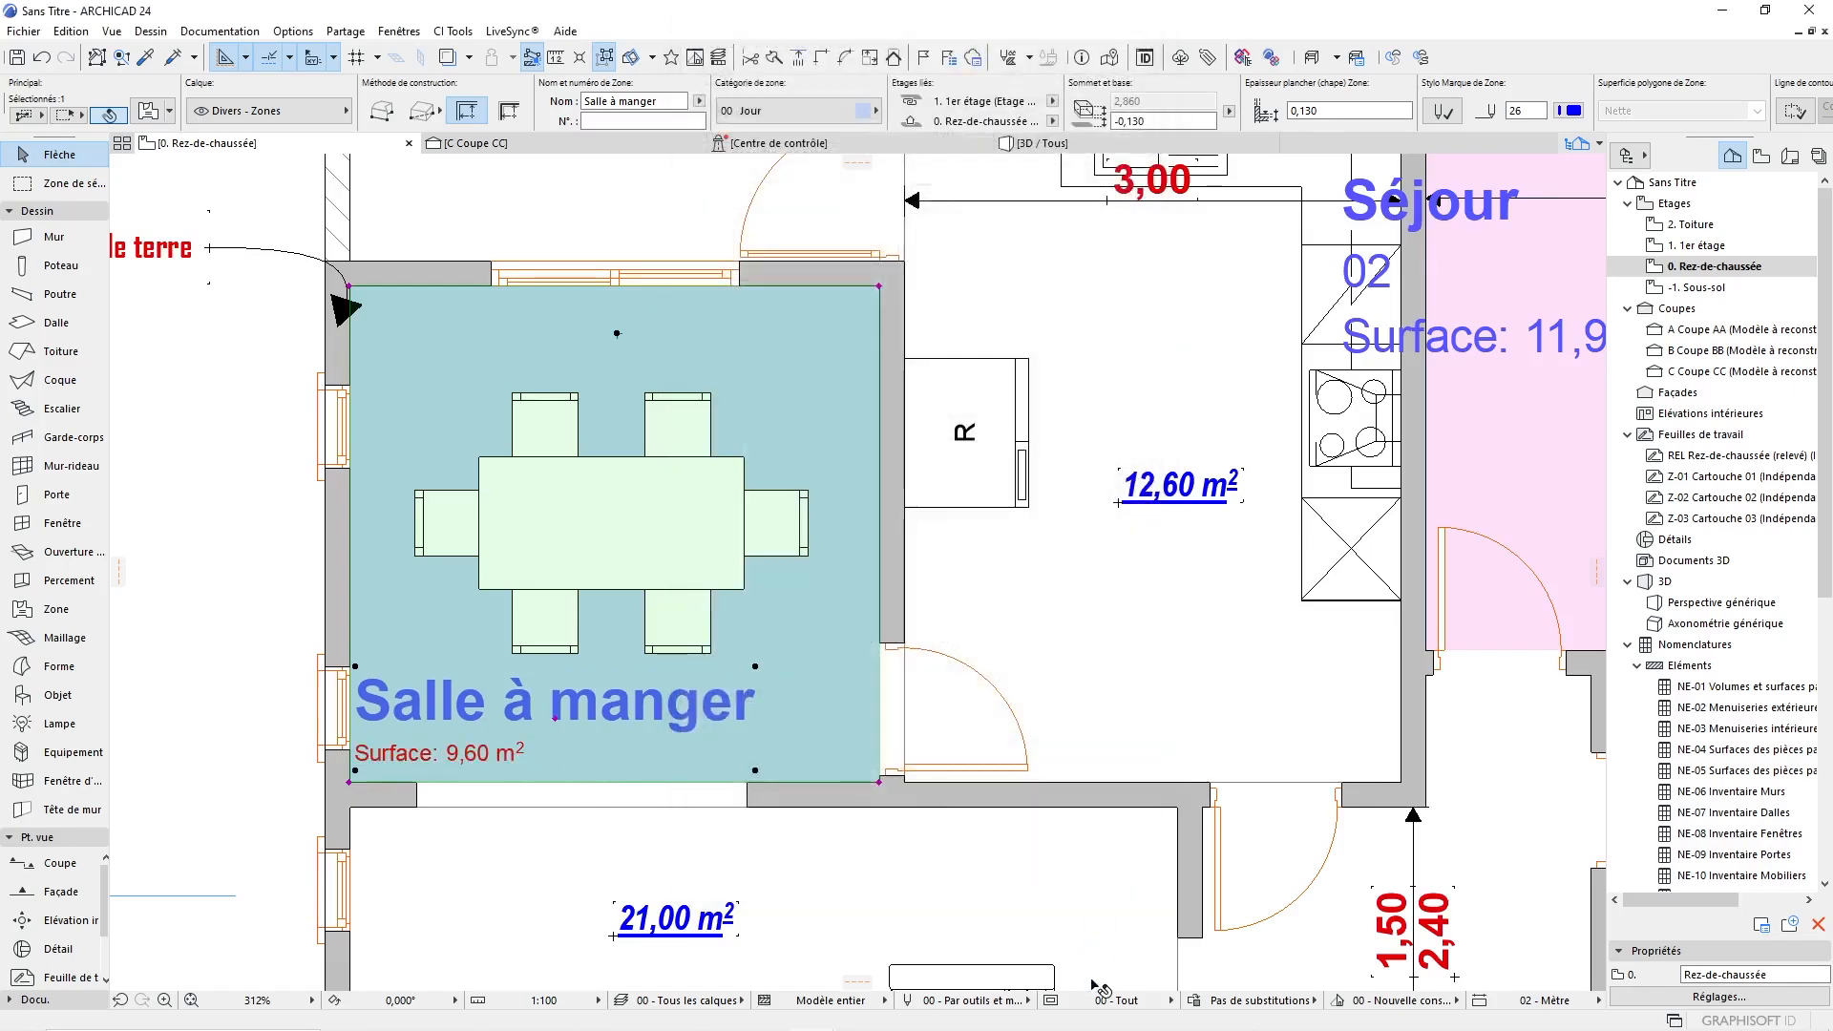
In the zone's 1:100 text style and substitution settings, set the zone name to black pen 1 with a 1.8 mm height.
{"action": "left_click", "coordinate": [153, 122]}
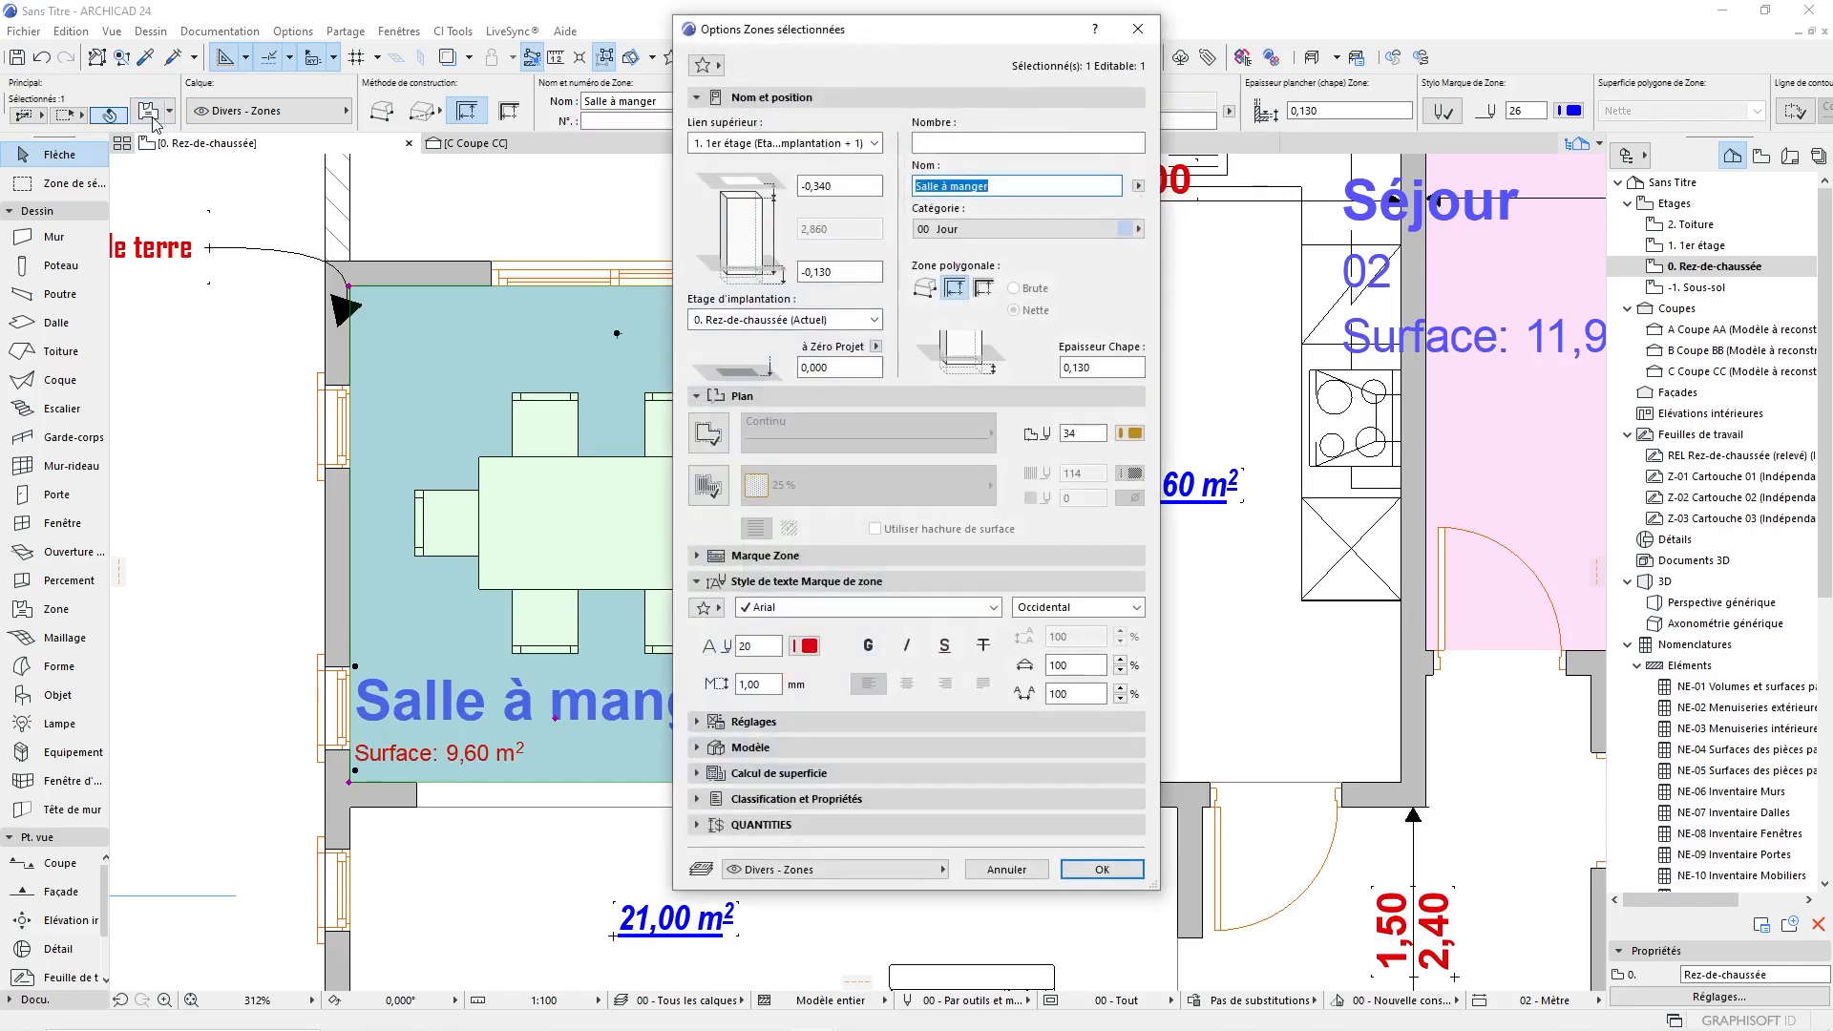
{"action": "left_click", "coordinate": [751, 718]}
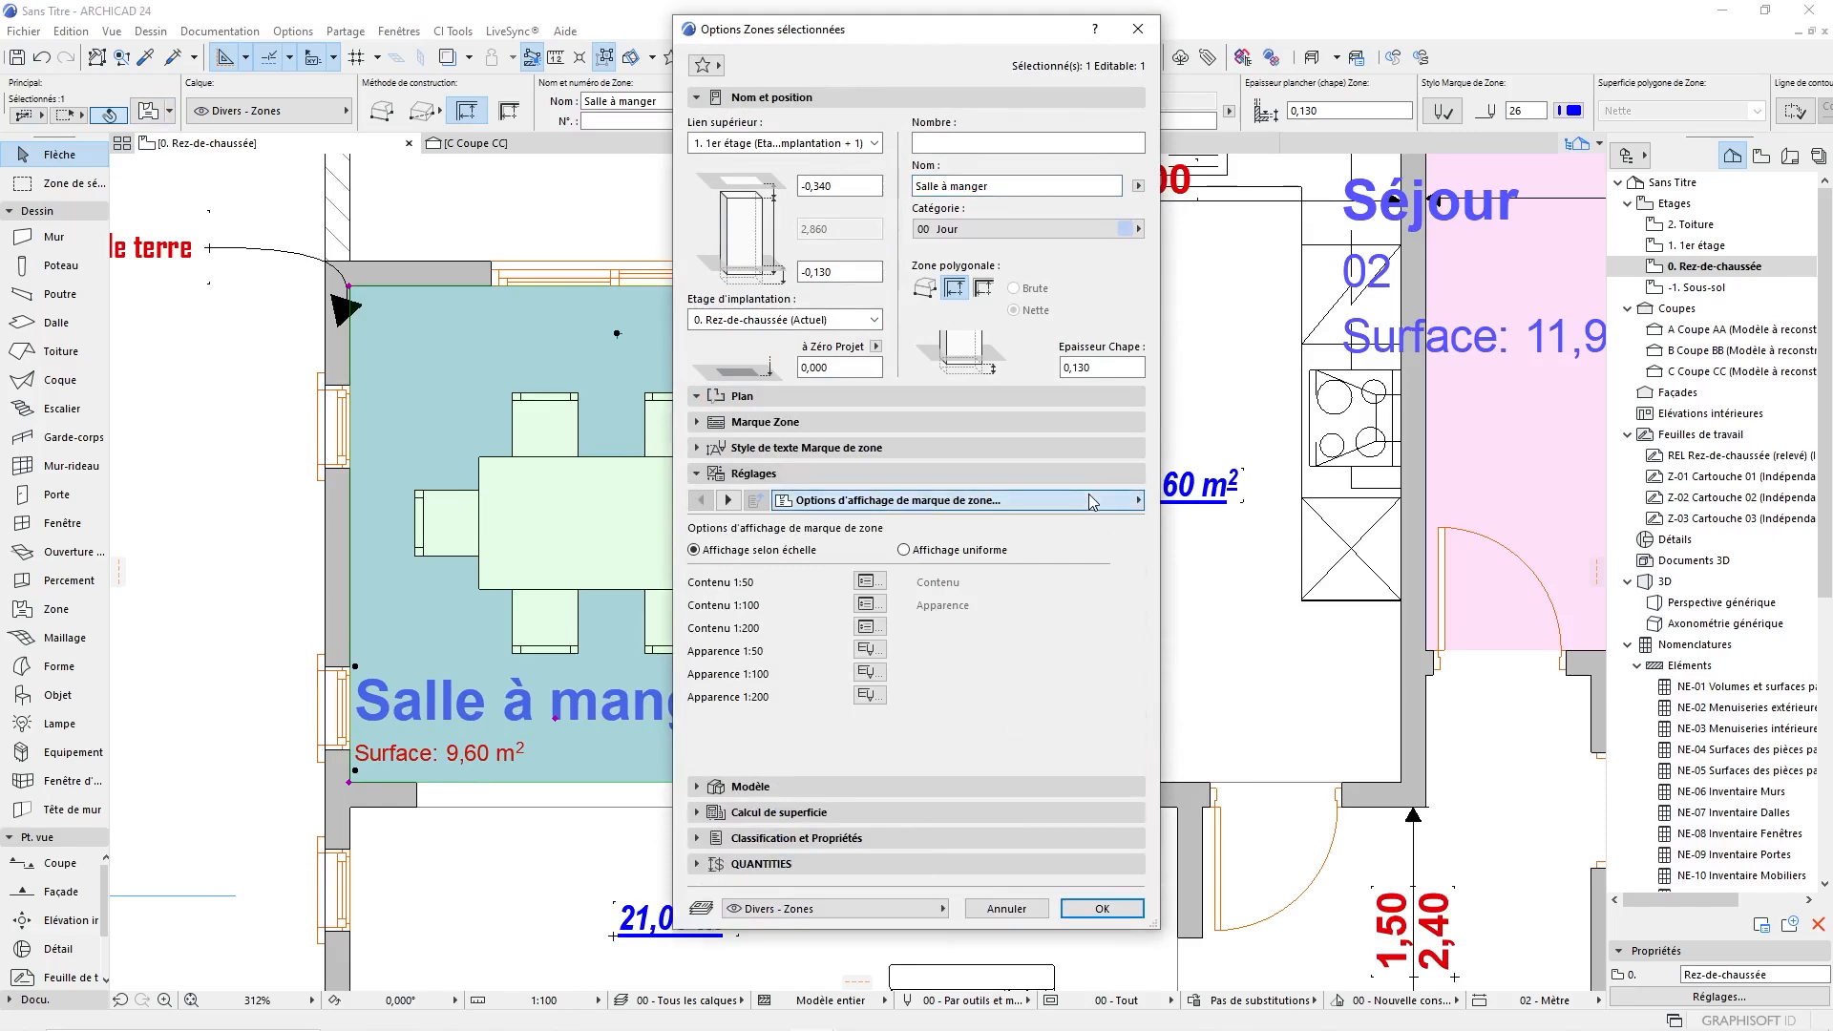
{"action": "left_click", "coordinate": [1125, 500]}
{"action": "scroll", "coordinate": [1301, 743], "scroll_direction": "down", "scroll_amount": 3}
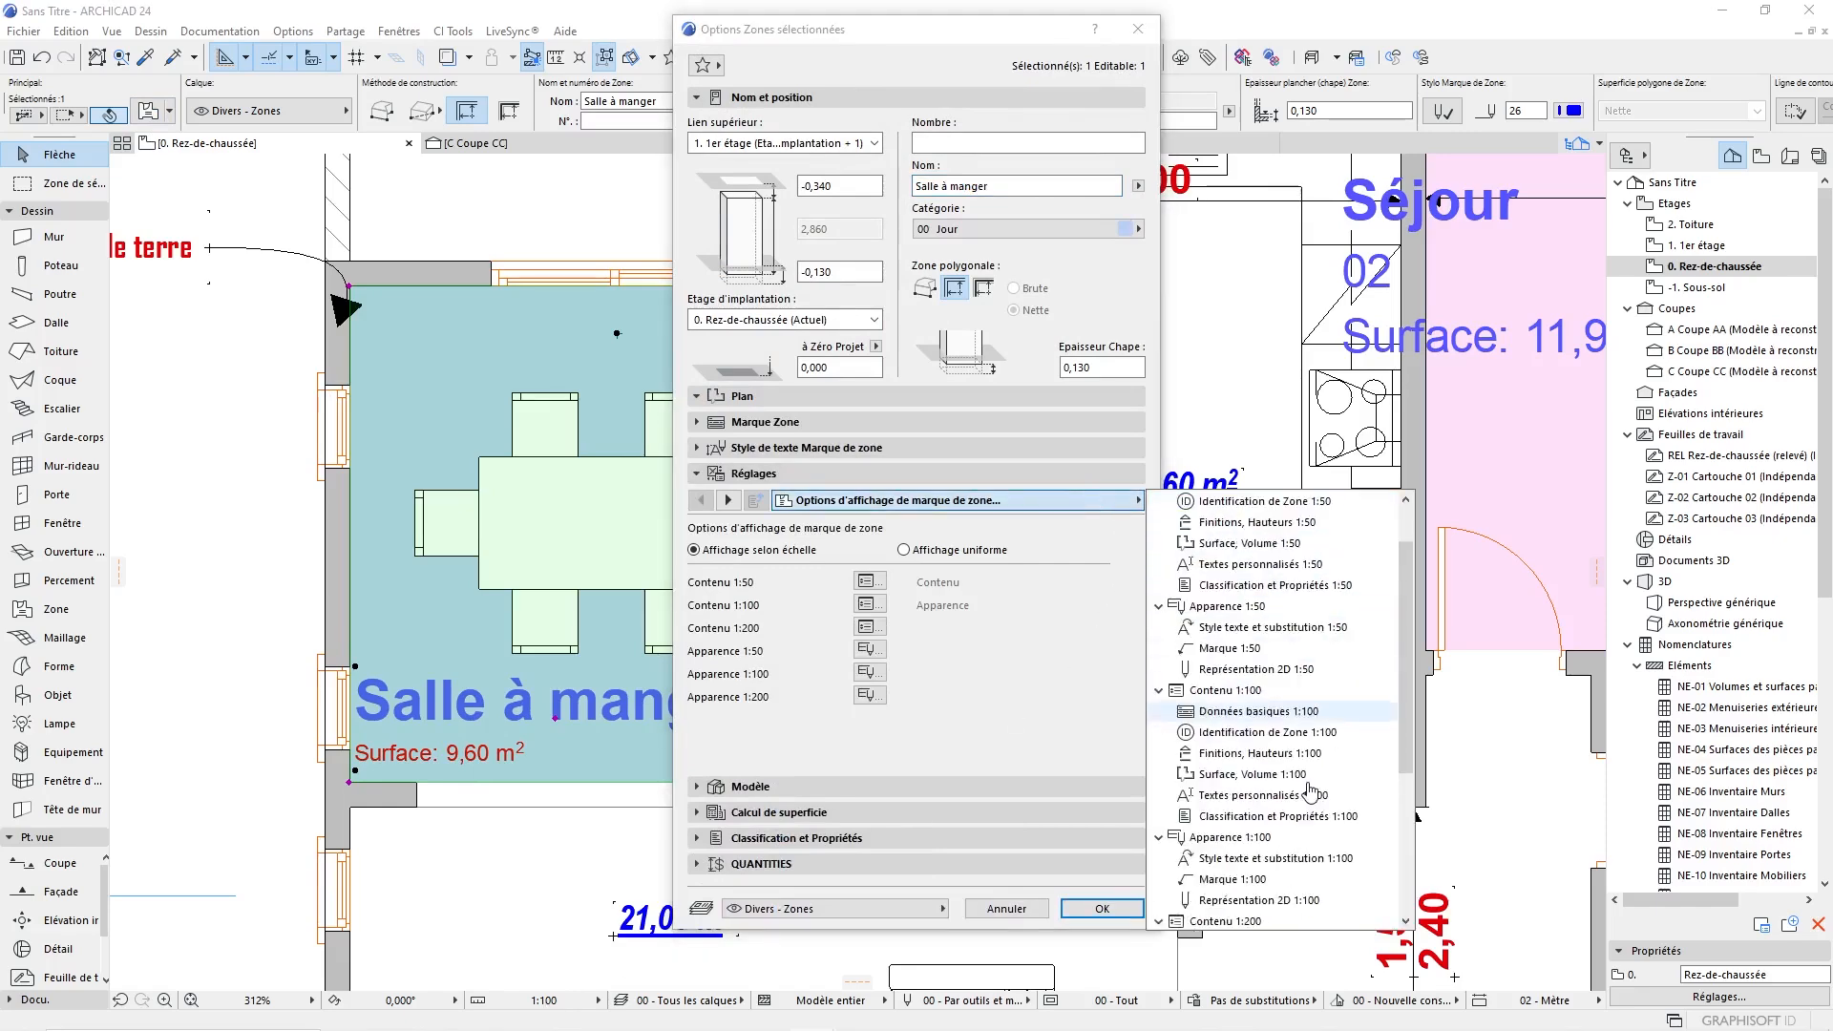
{"action": "left_click", "coordinate": [1298, 805]}
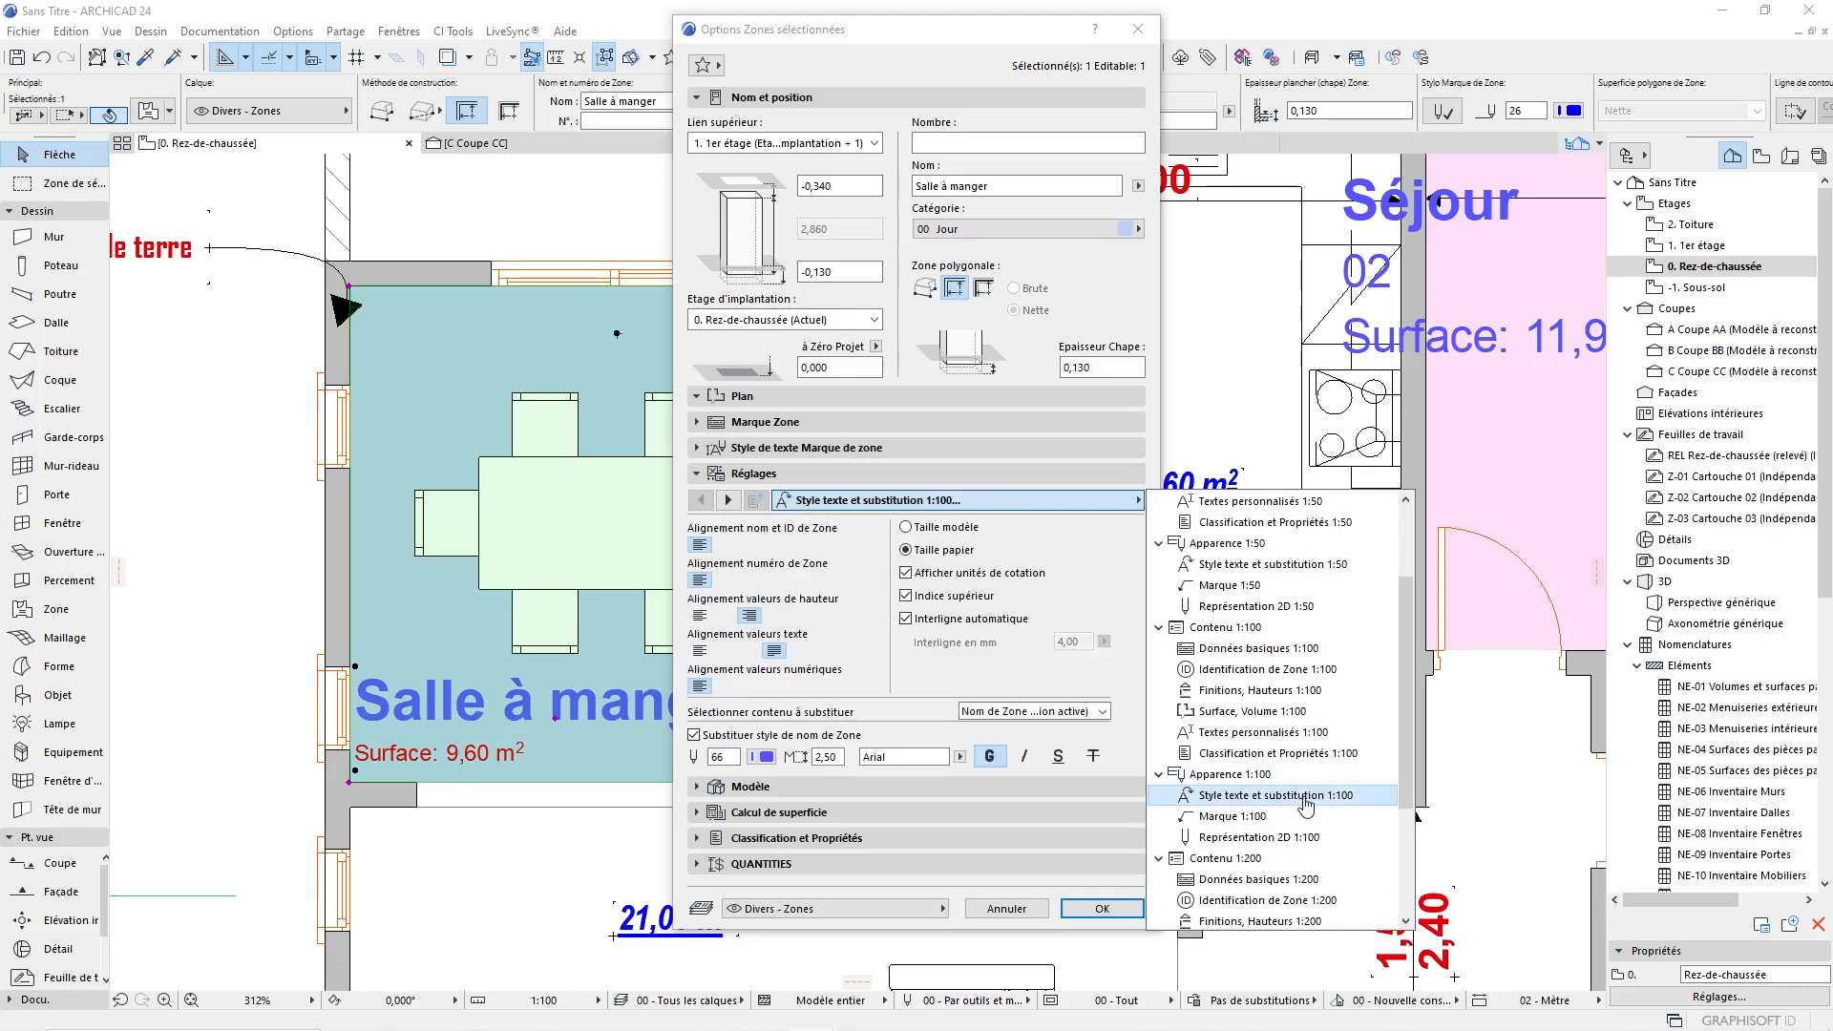
{"action": "left_click", "coordinate": [760, 757]}
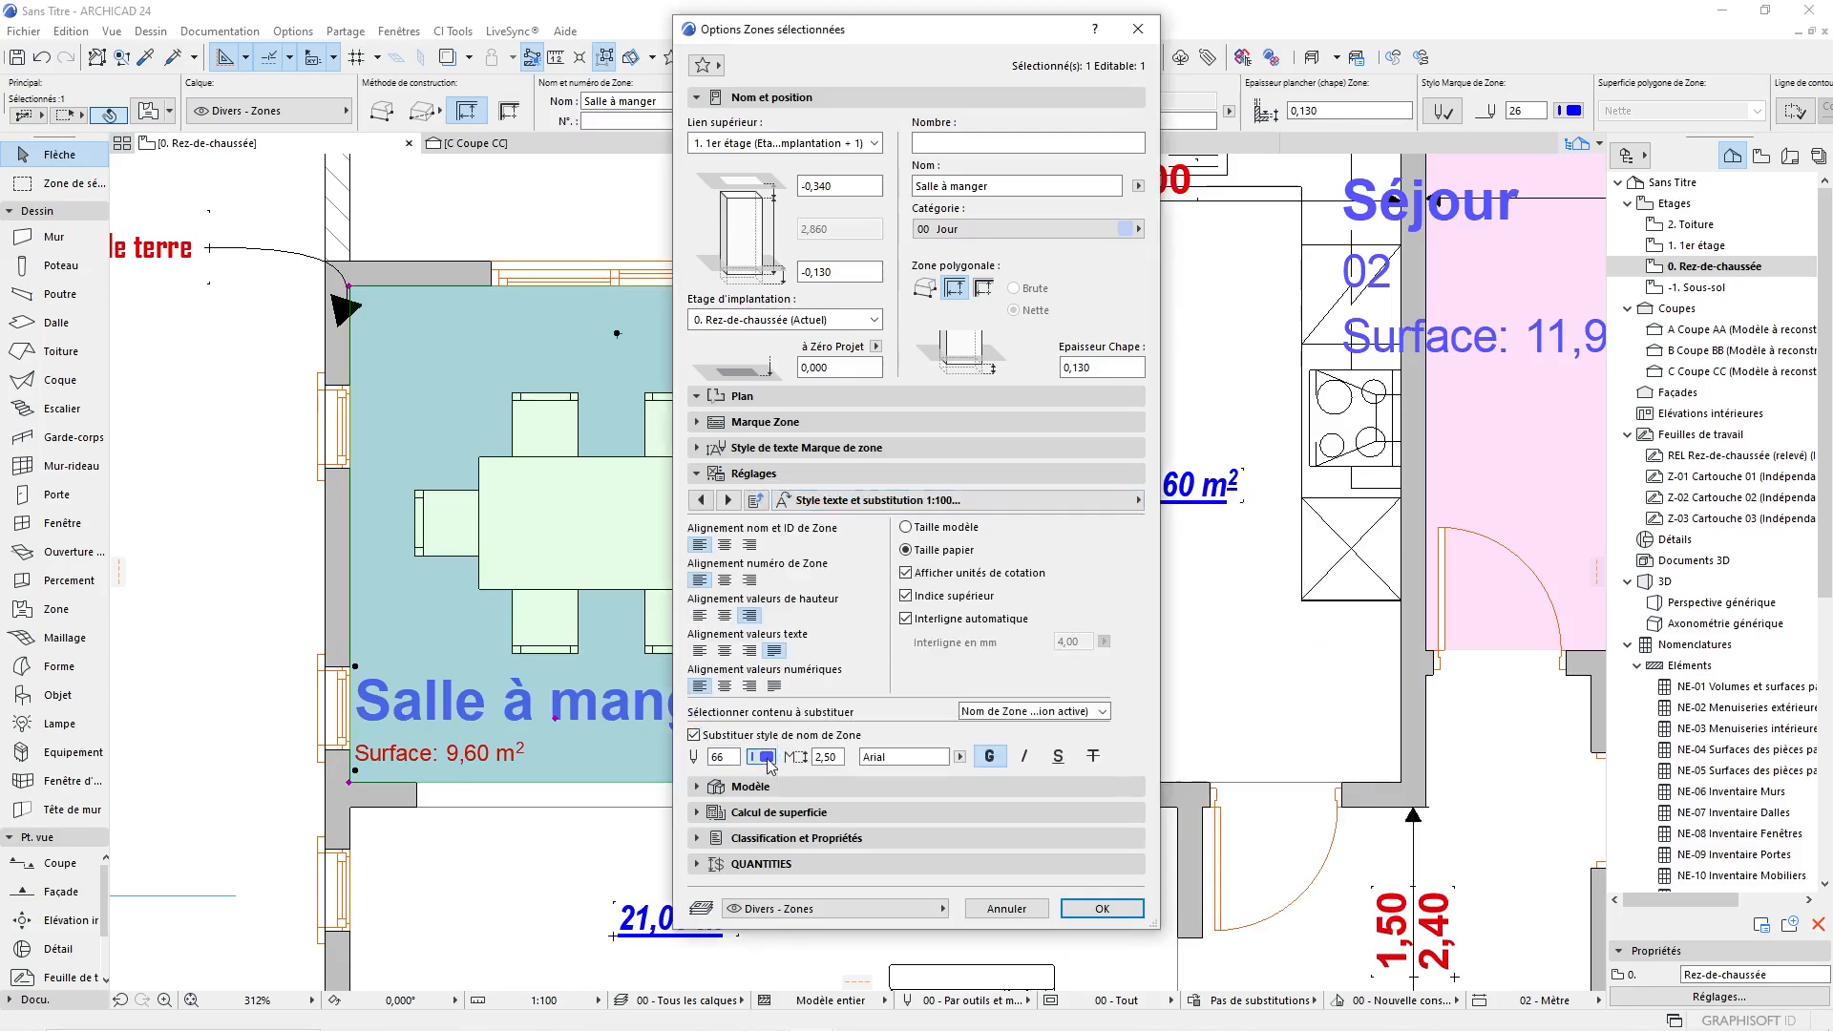
{"action": "left_click", "coordinate": [769, 763]}
{"action": "left_click", "coordinate": [791, 758]}
{"action": "left_click", "coordinate": [893, 755]}
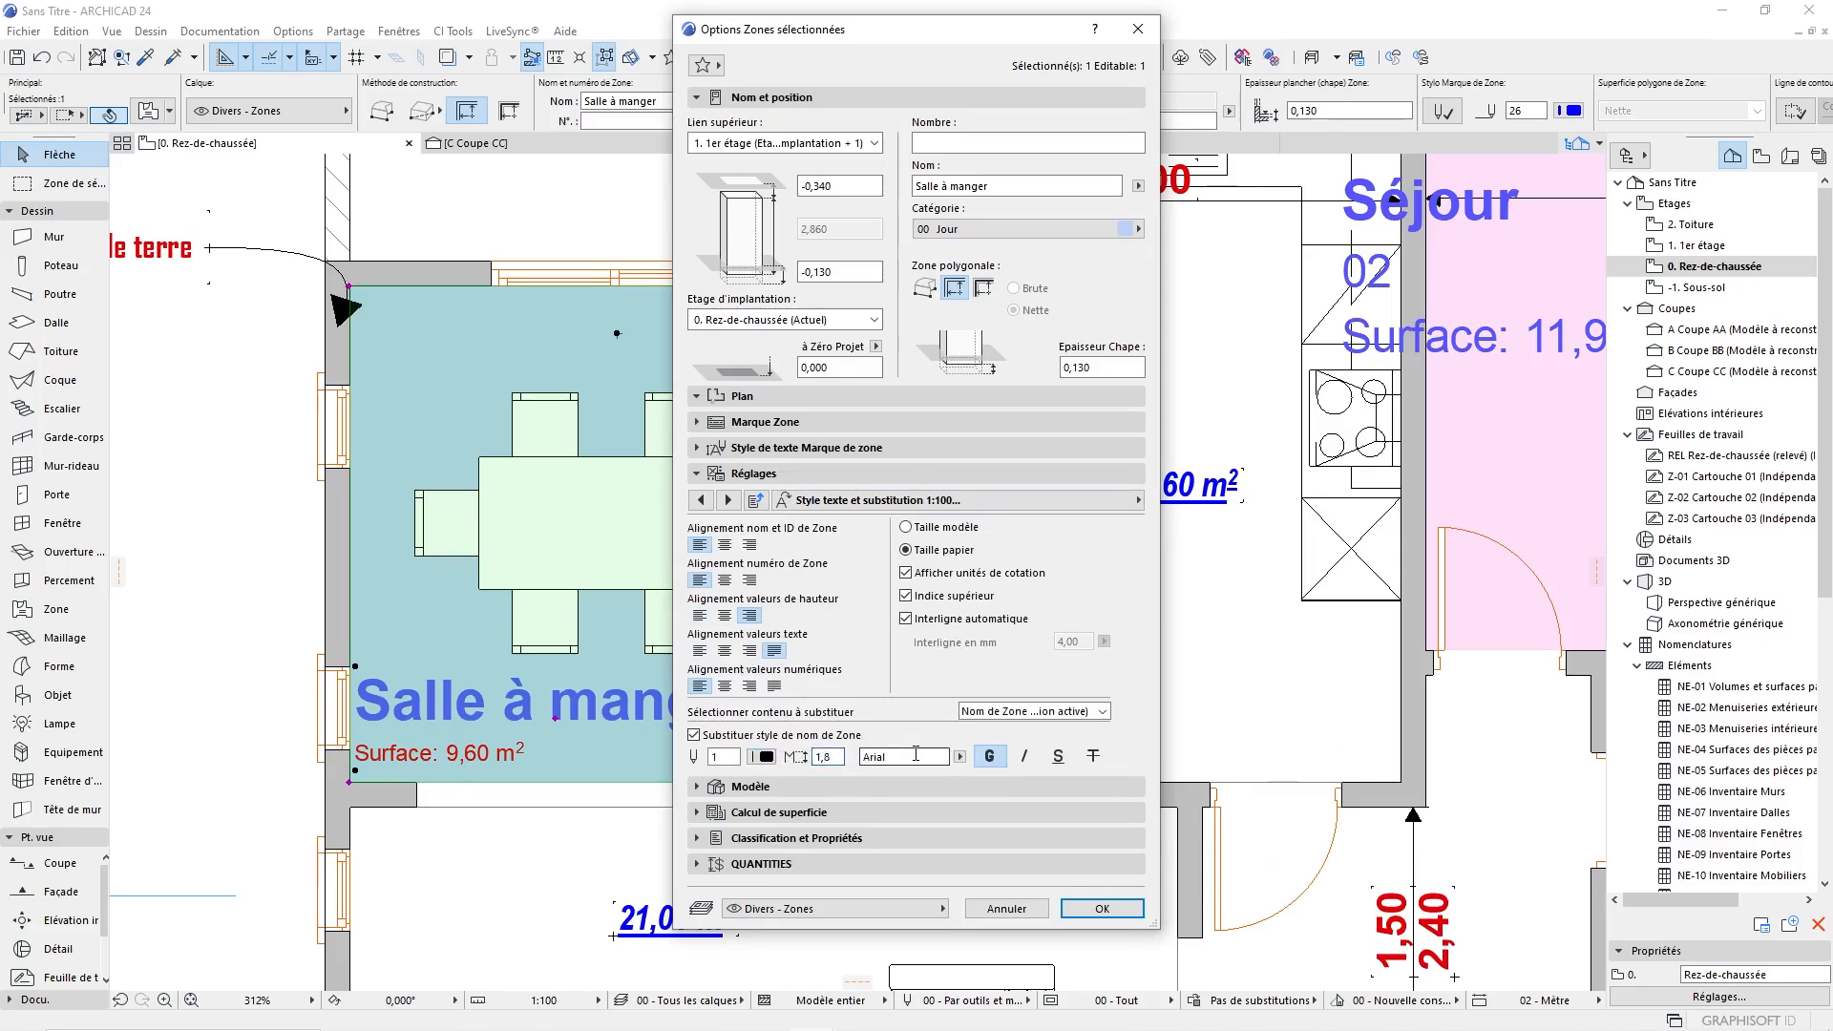
{"action": "left_click", "coordinate": [989, 757]}
{"action": "left_click", "coordinate": [1102, 907]}
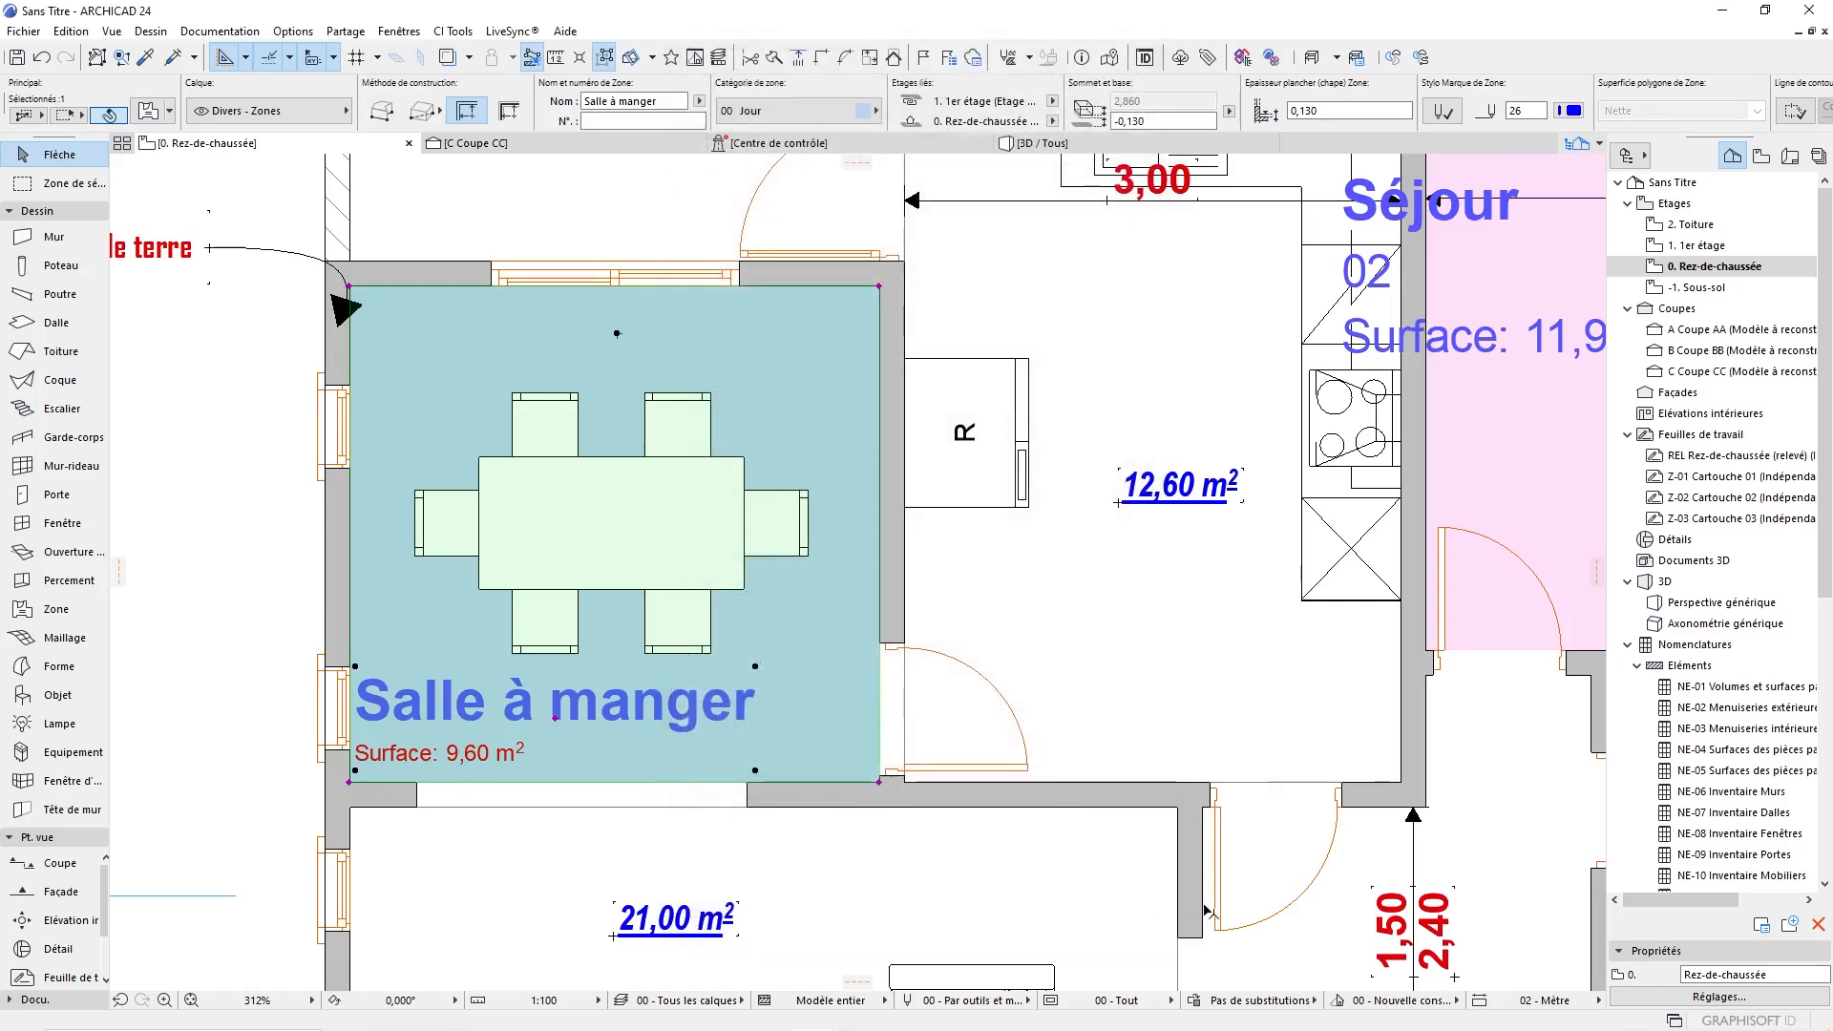
Move the Salle à manger stamp up onto the dining table at the centre of the room.
{"action": "left_click", "coordinate": [556, 722]}
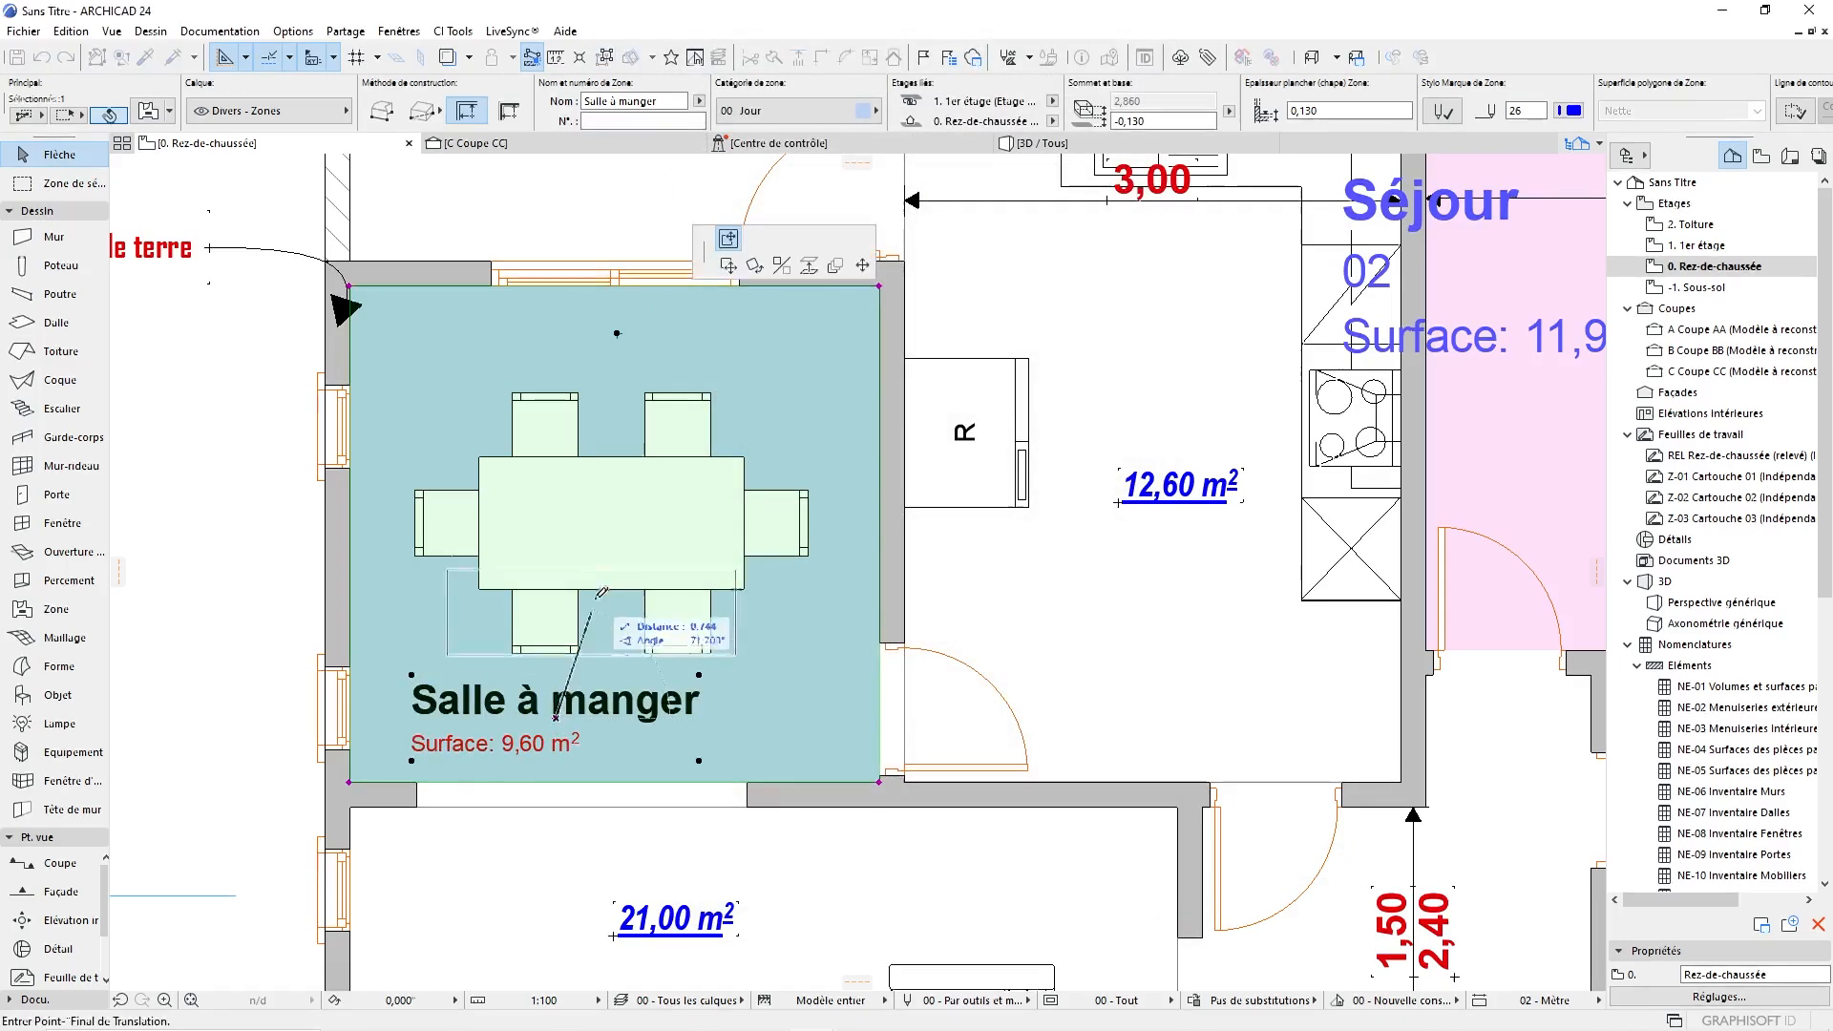
{"action": "left_click", "coordinate": [707, 546]}
{"action": "scroll", "coordinate": [708, 546], "scroll_direction": "down", "scroll_amount": 3}
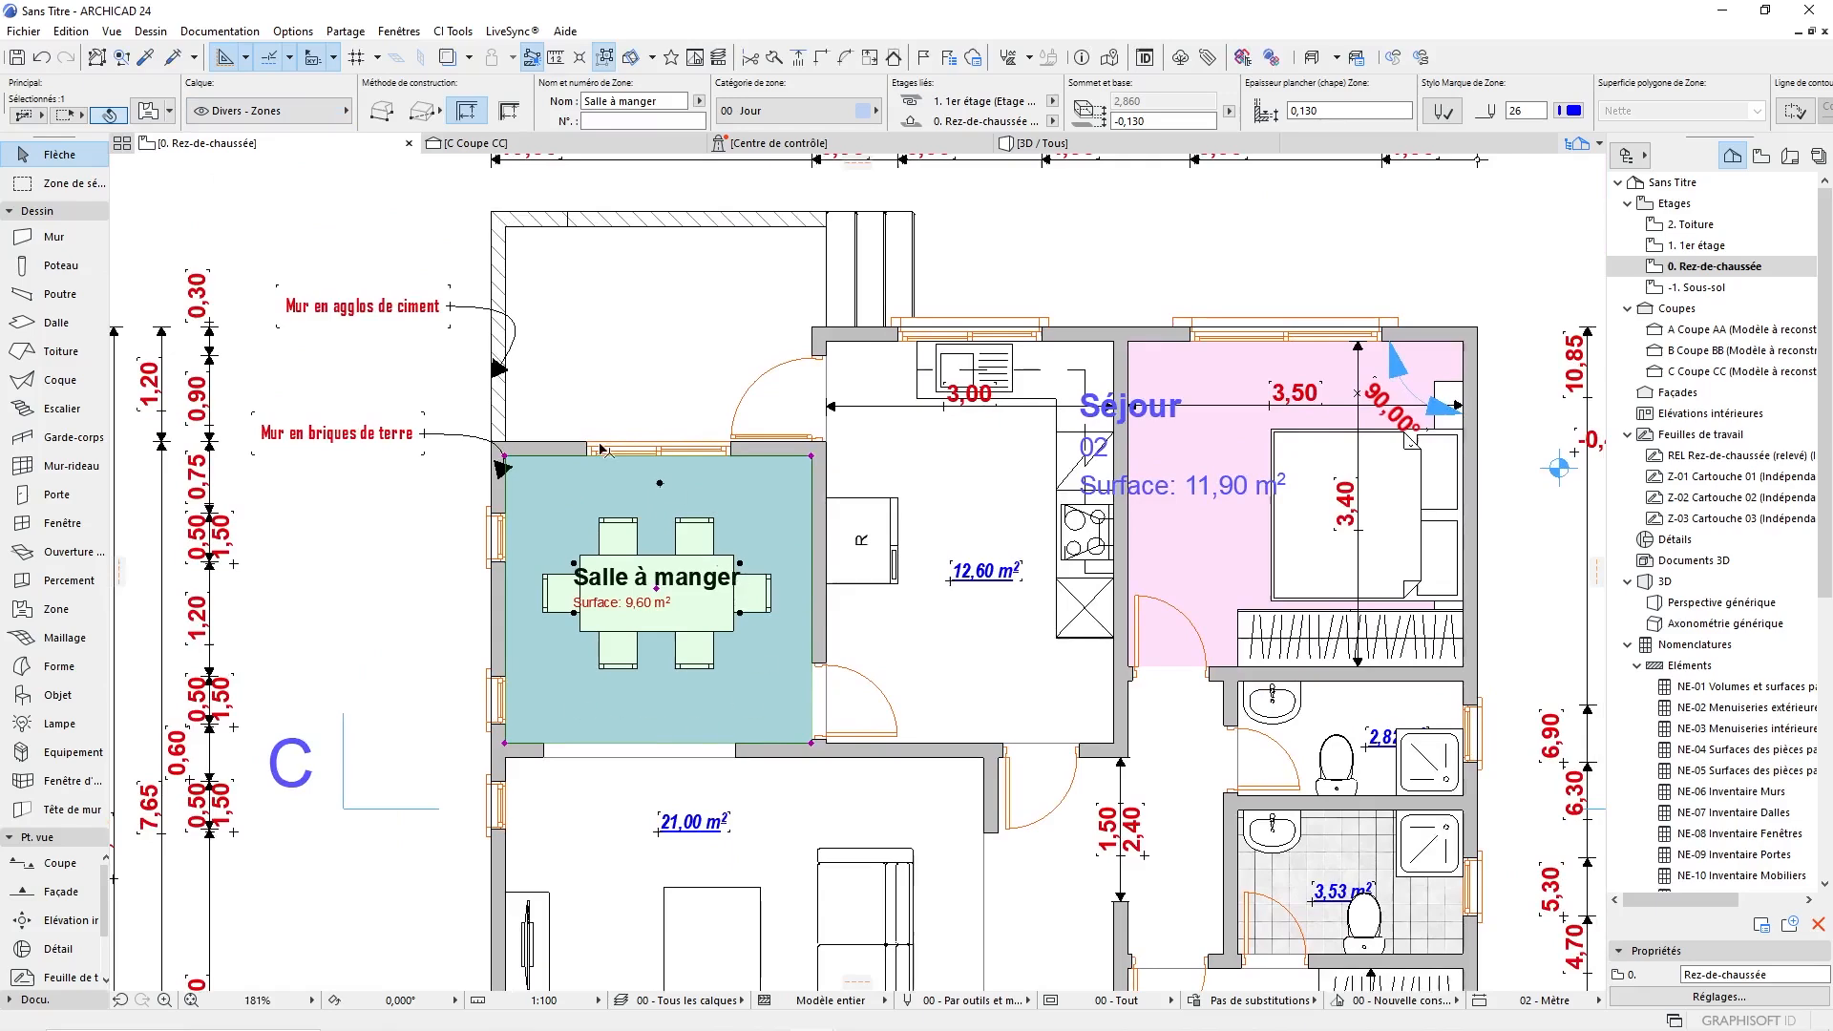
Override the Salle à manger zone's plan fill with the Fond hatch and white pen 124, then deselect the zone.
{"action": "left_click", "coordinate": [148, 112]}
{"action": "left_click", "coordinate": [748, 405]}
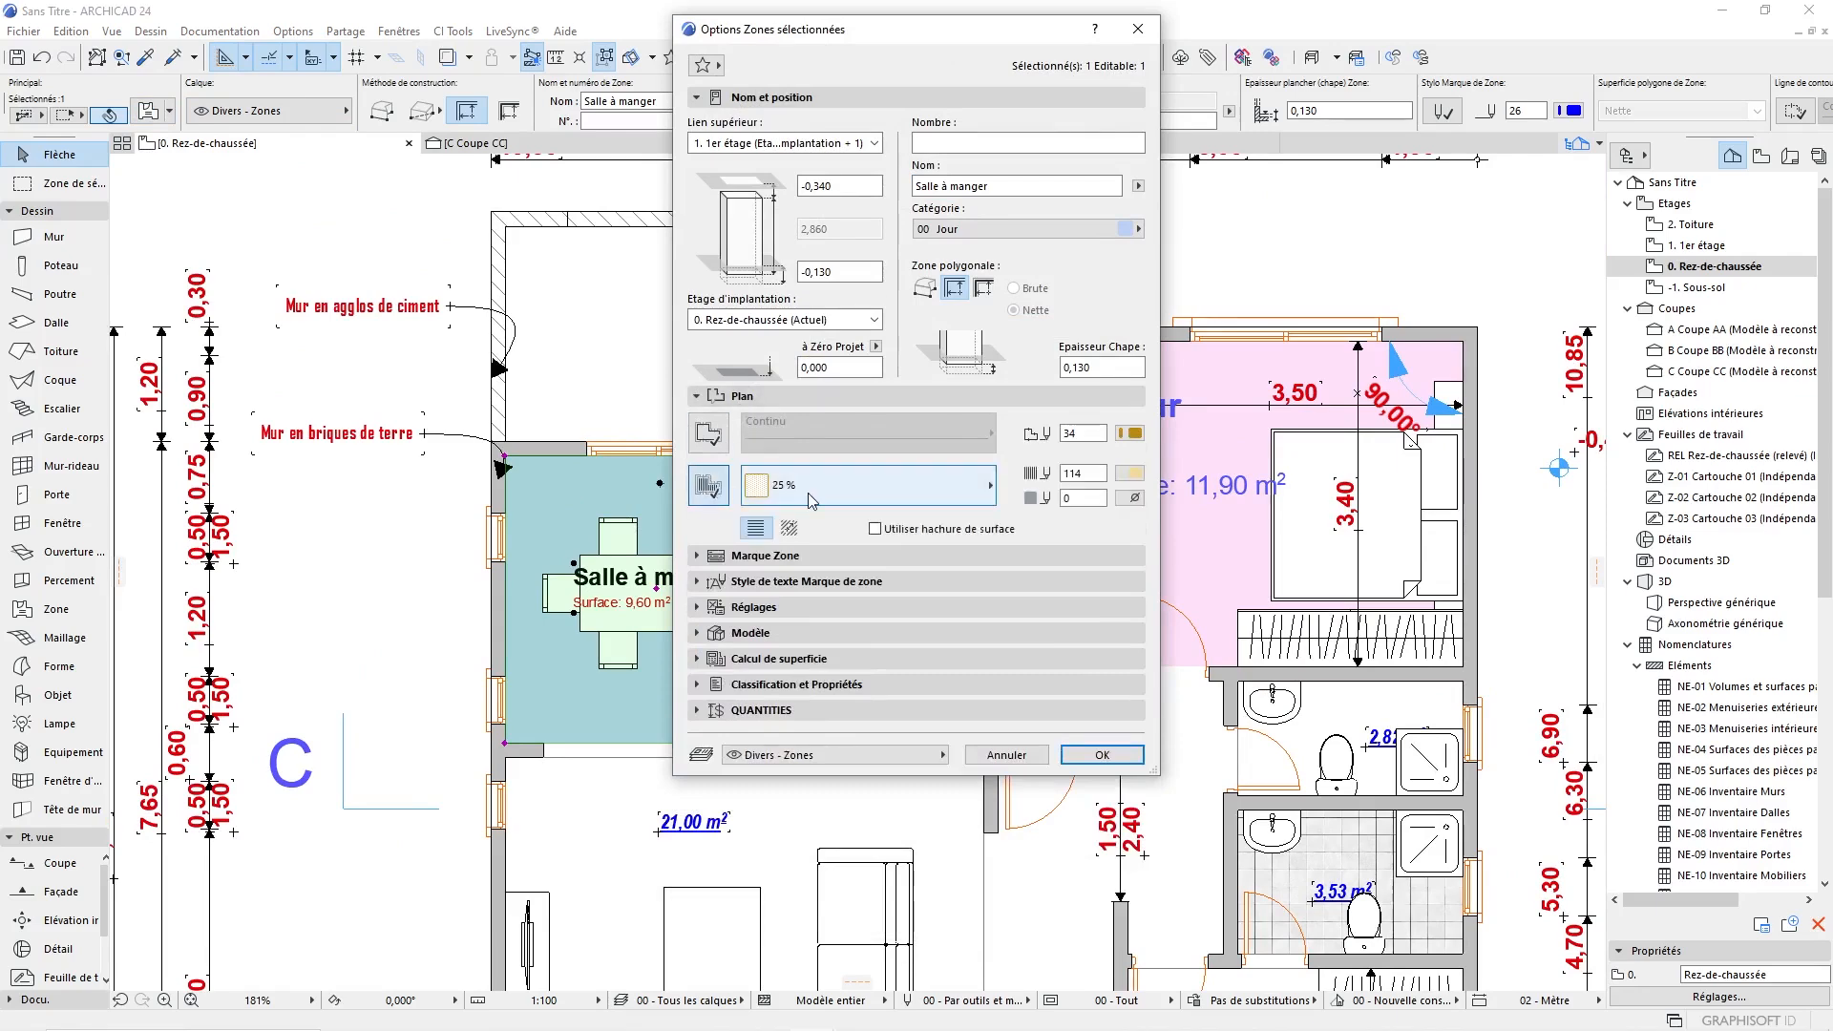
{"action": "left_click", "coordinate": [808, 493]}
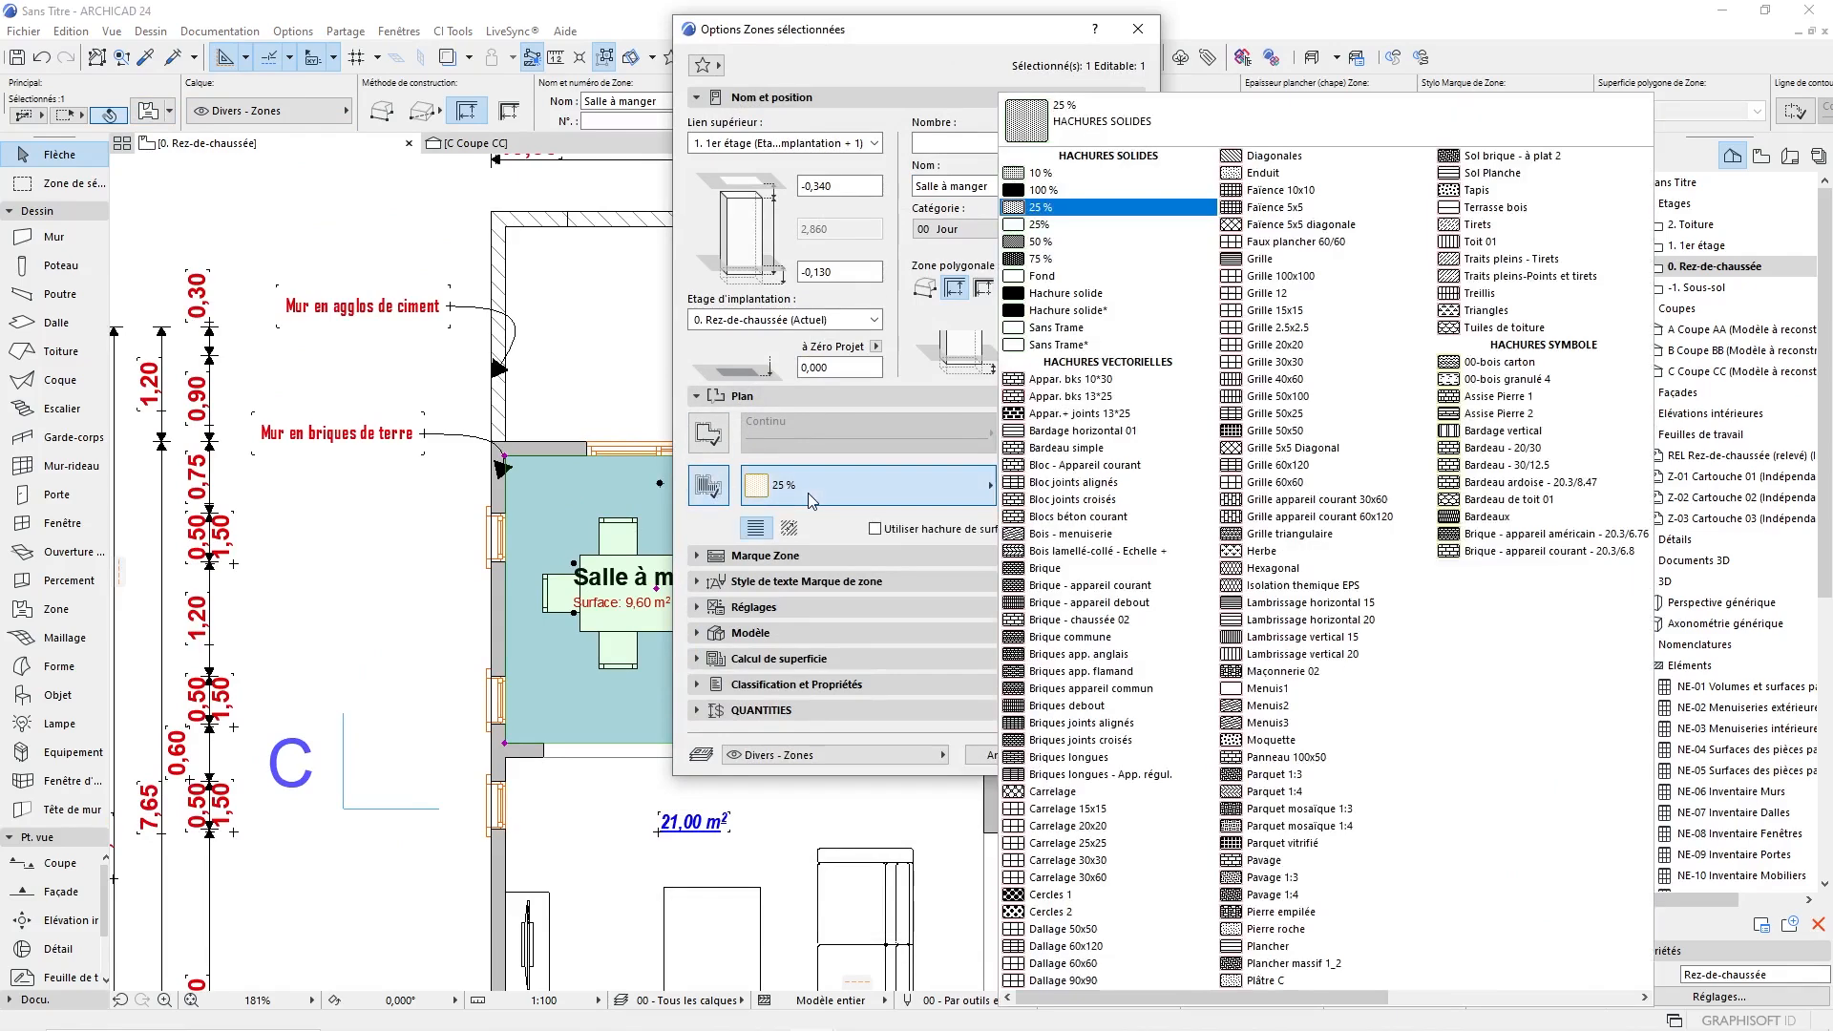
{"action": "left_click", "coordinate": [1069, 279]}
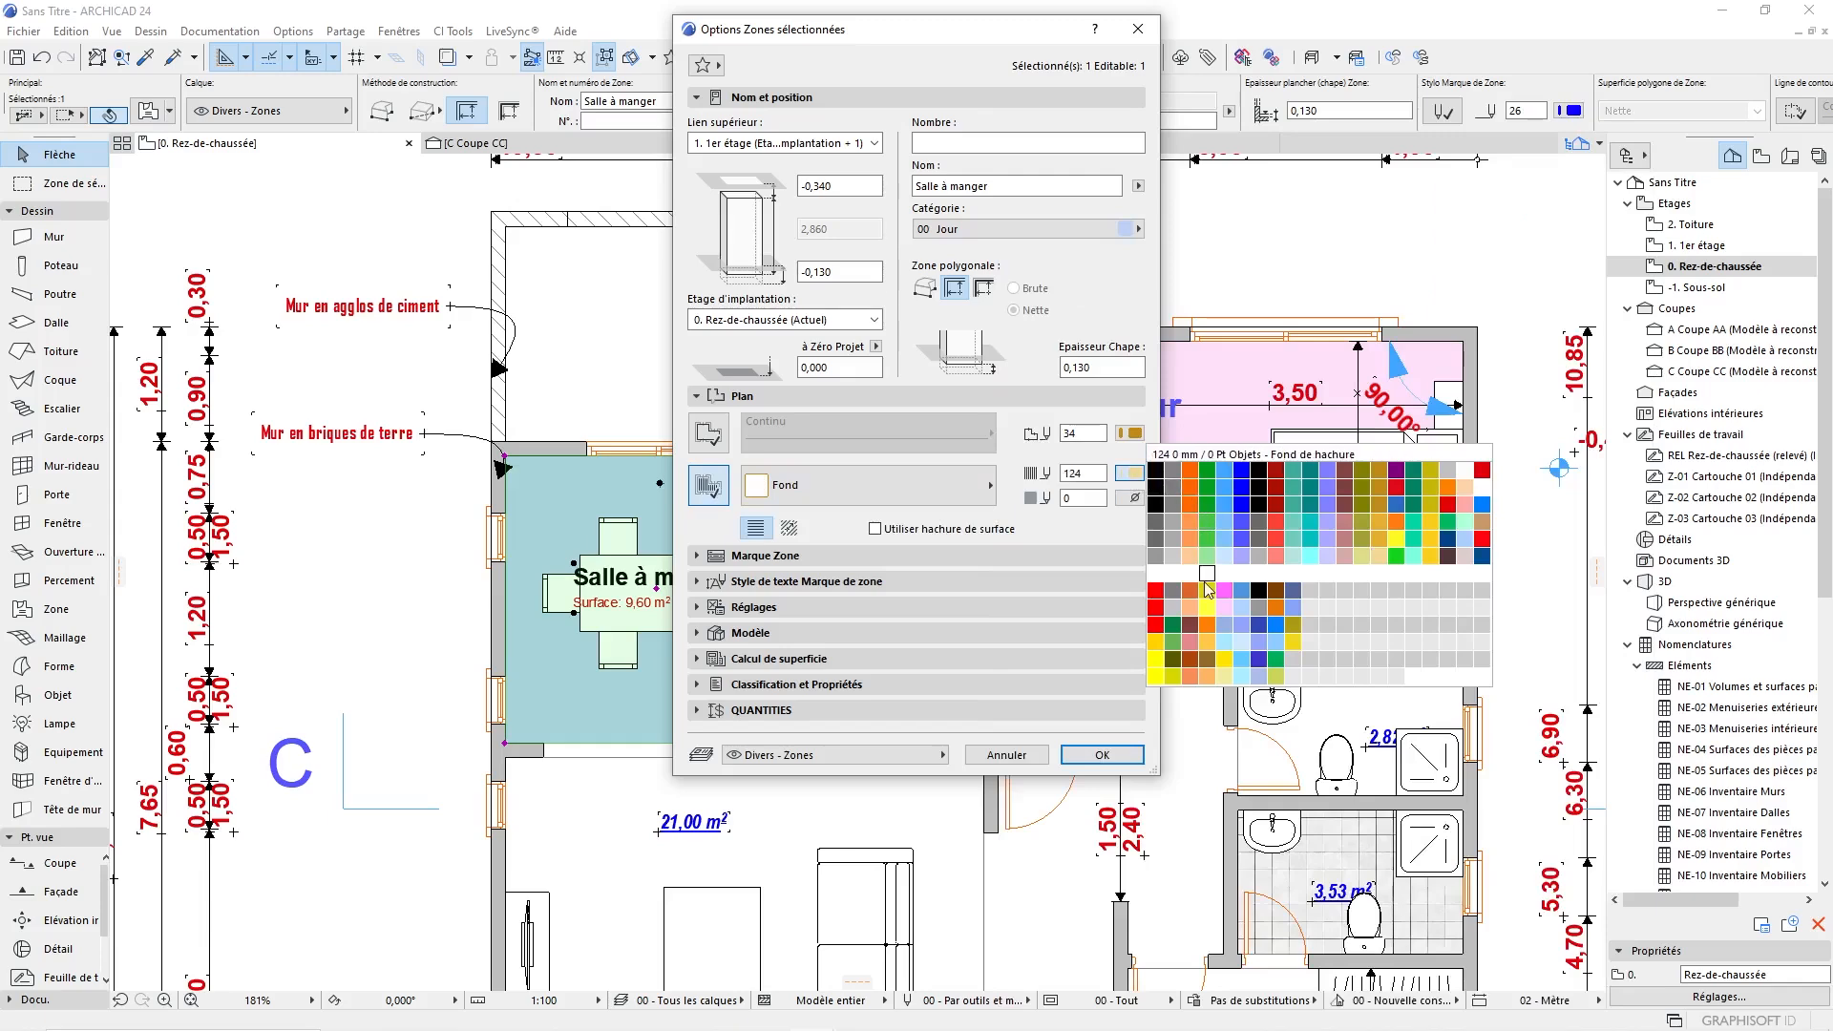
{"action": "left_click", "coordinate": [1208, 590]}
{"action": "left_click", "coordinate": [1101, 755]}
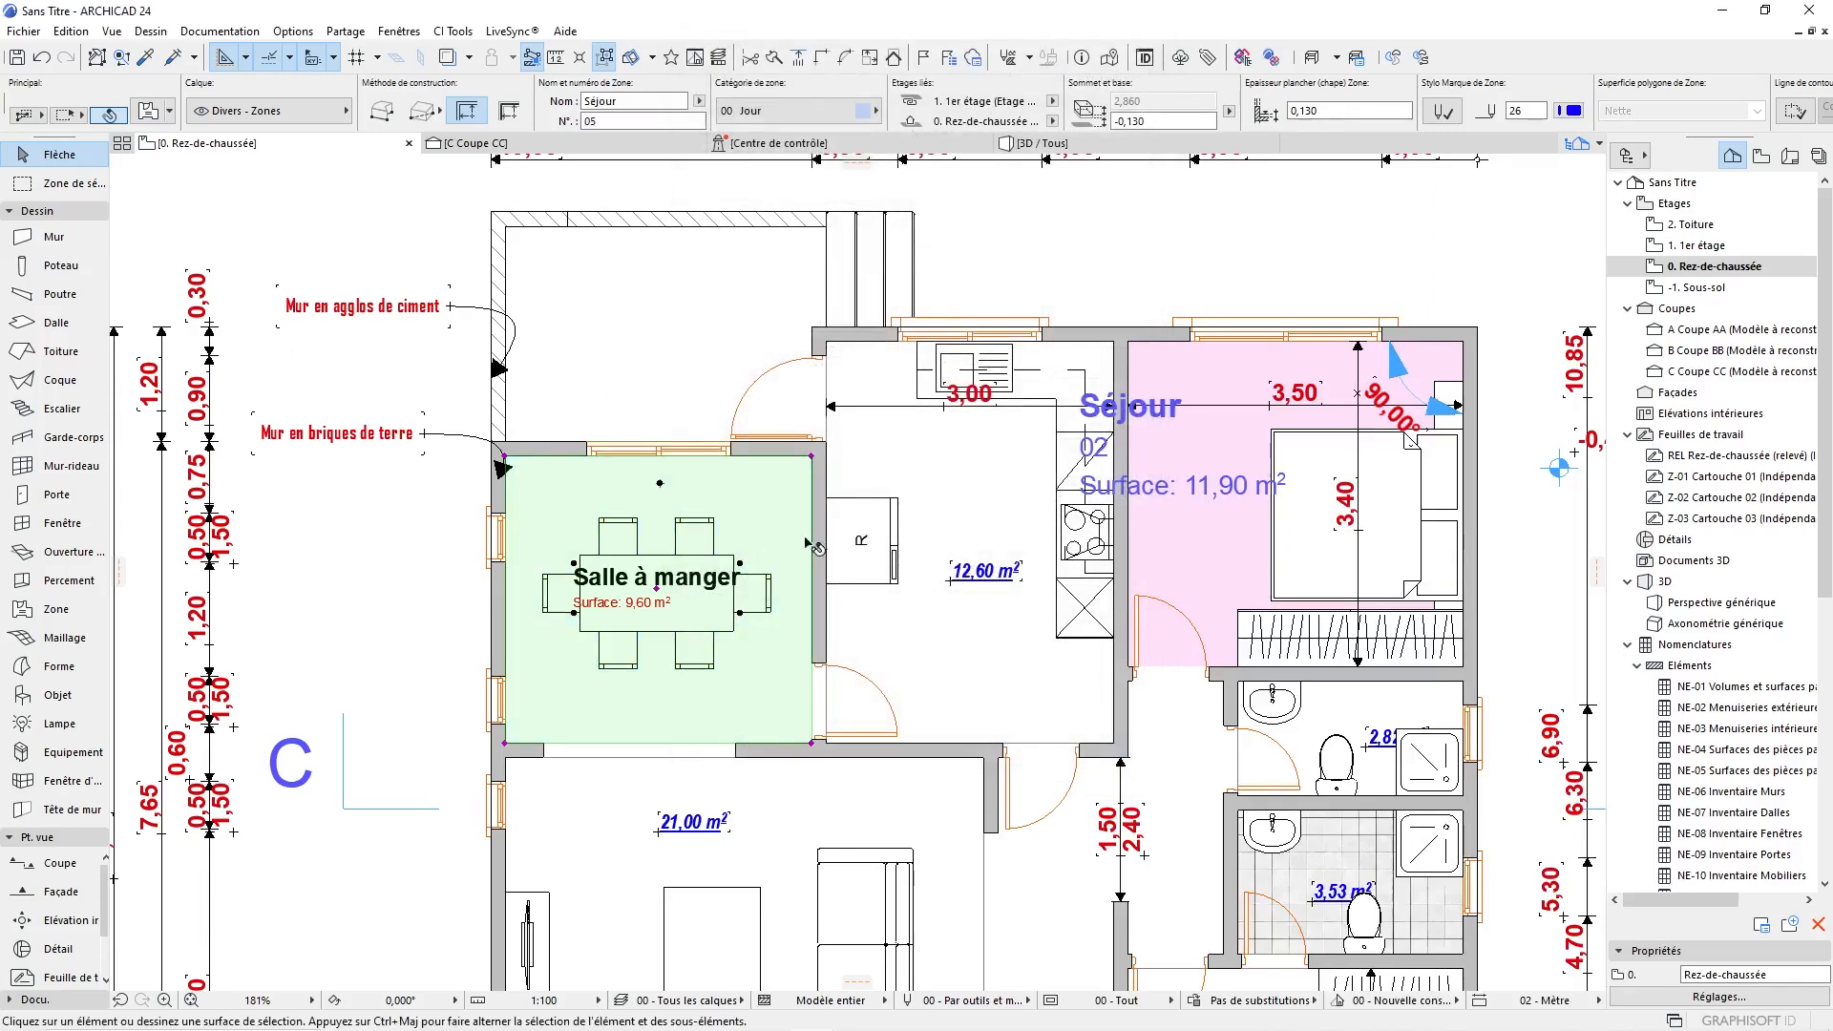
{"action": "key", "text": "Escape"}
{"action": "scroll", "coordinate": [689, 578], "scroll_direction": "up", "scroll_amount": 4}
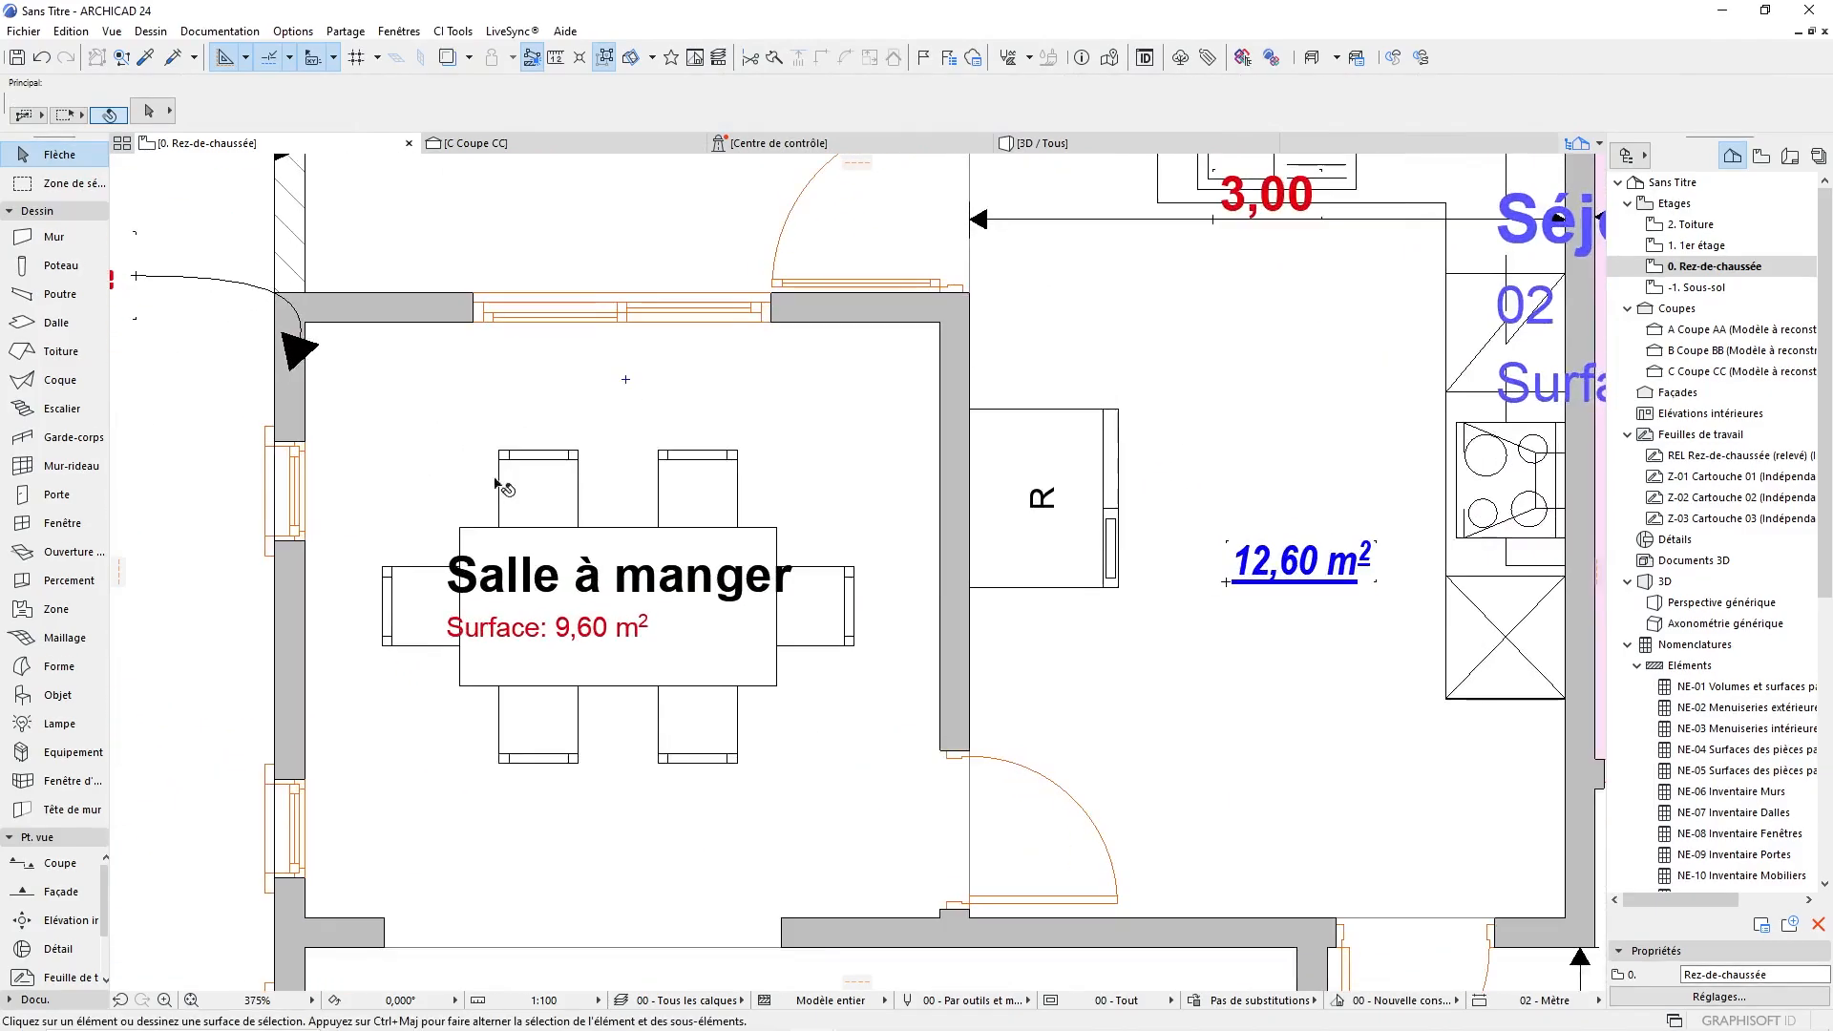
{"action": "scroll", "coordinate": [730, 491], "scroll_direction": "down", "scroll_amount": 3}
{"action": "scroll", "coordinate": [714, 441], "scroll_direction": "down", "scroll_amount": 2}
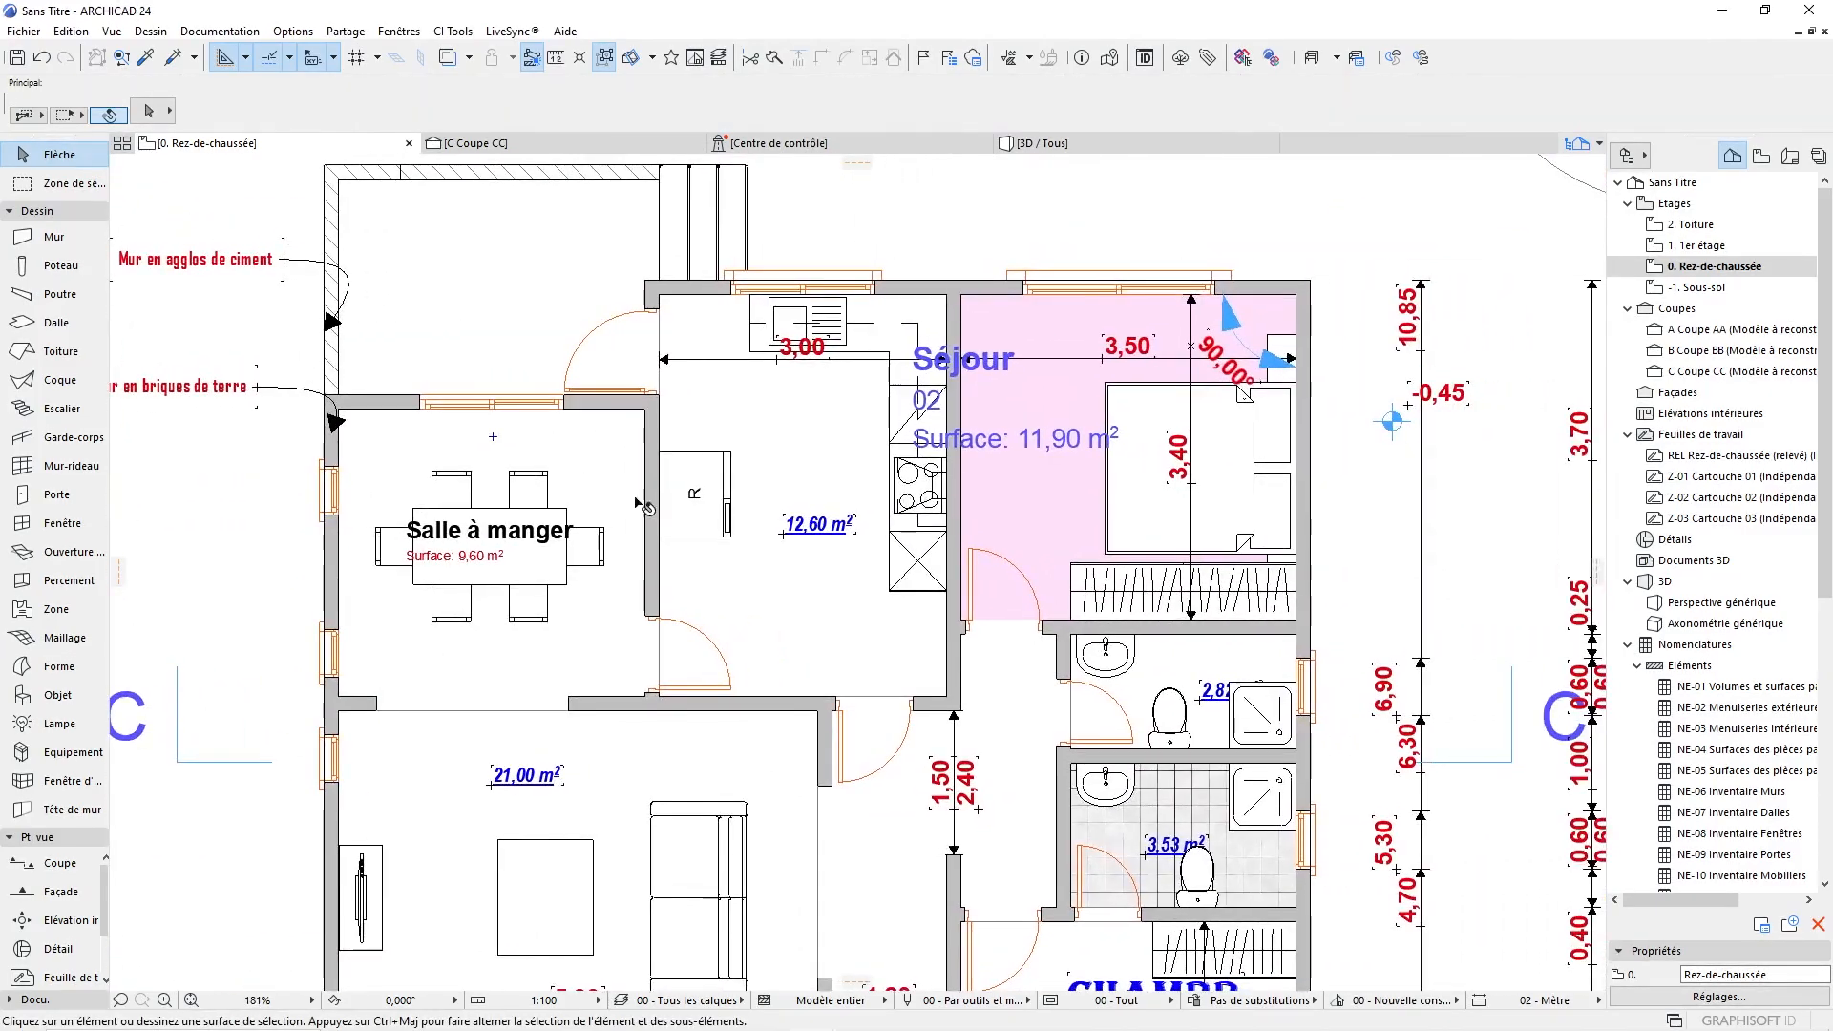
{"action": "scroll", "coordinate": [1031, 385], "scroll_direction": "down", "scroll_amount": 5}
{"action": "scroll", "coordinate": [673, 537], "scroll_direction": "up", "scroll_amount": 4}
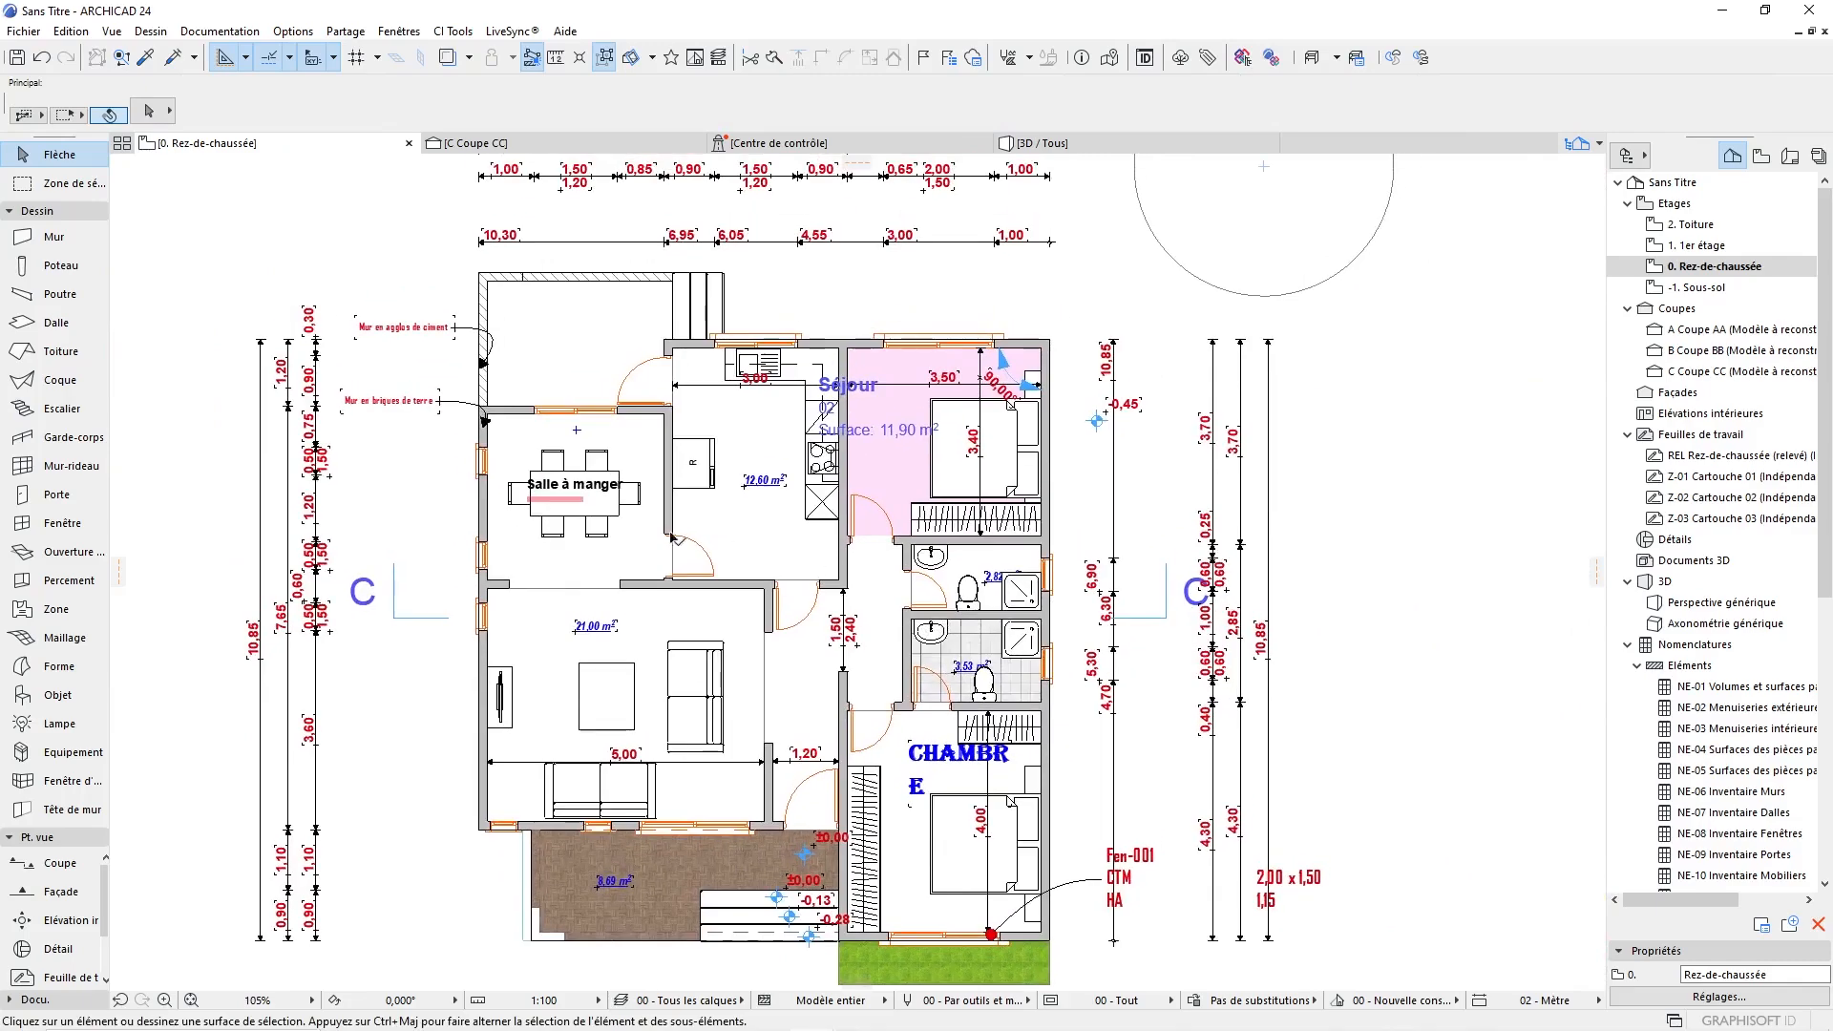
{"action": "scroll", "coordinate": [554, 602], "scroll_direction": "up", "scroll_amount": 2}
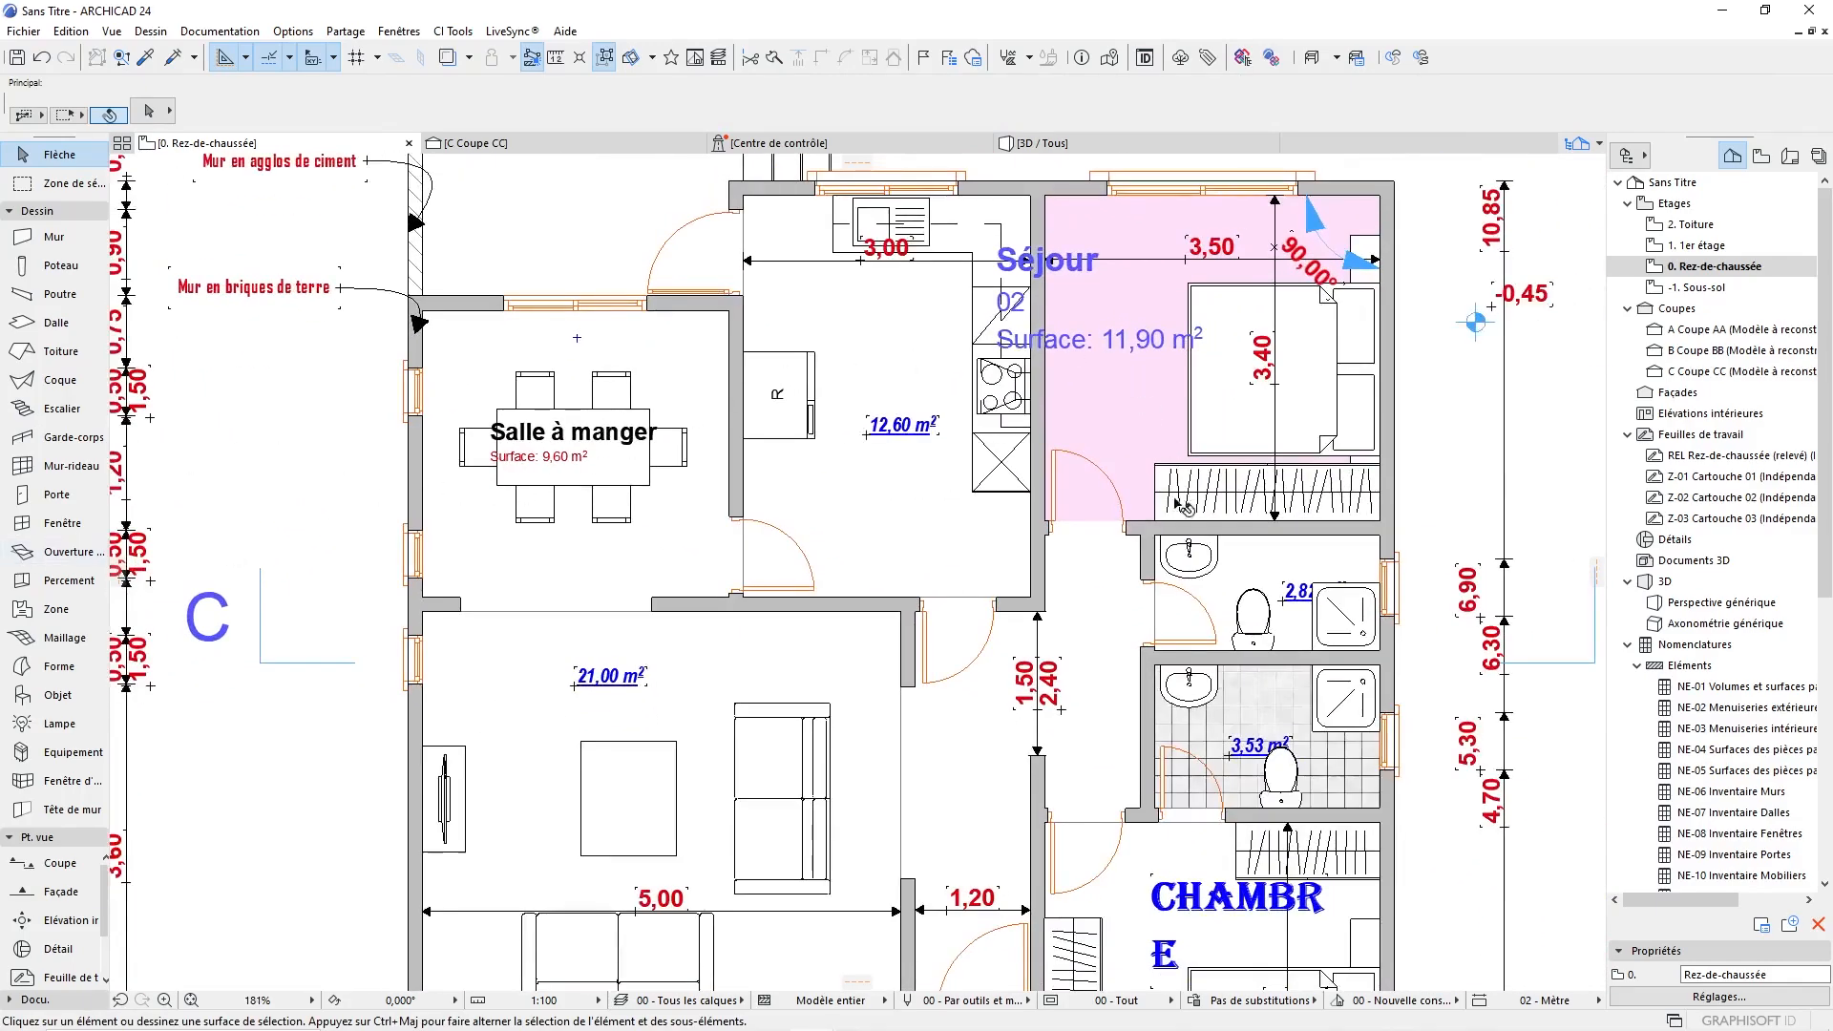
Copy the Salle à manger zone's settings and place a matching zone in the living room, with its stamp above the sofa.
{"action": "middle_click_drag", "start_coordinate": [795, 492], "coordinate": [852, 489]}
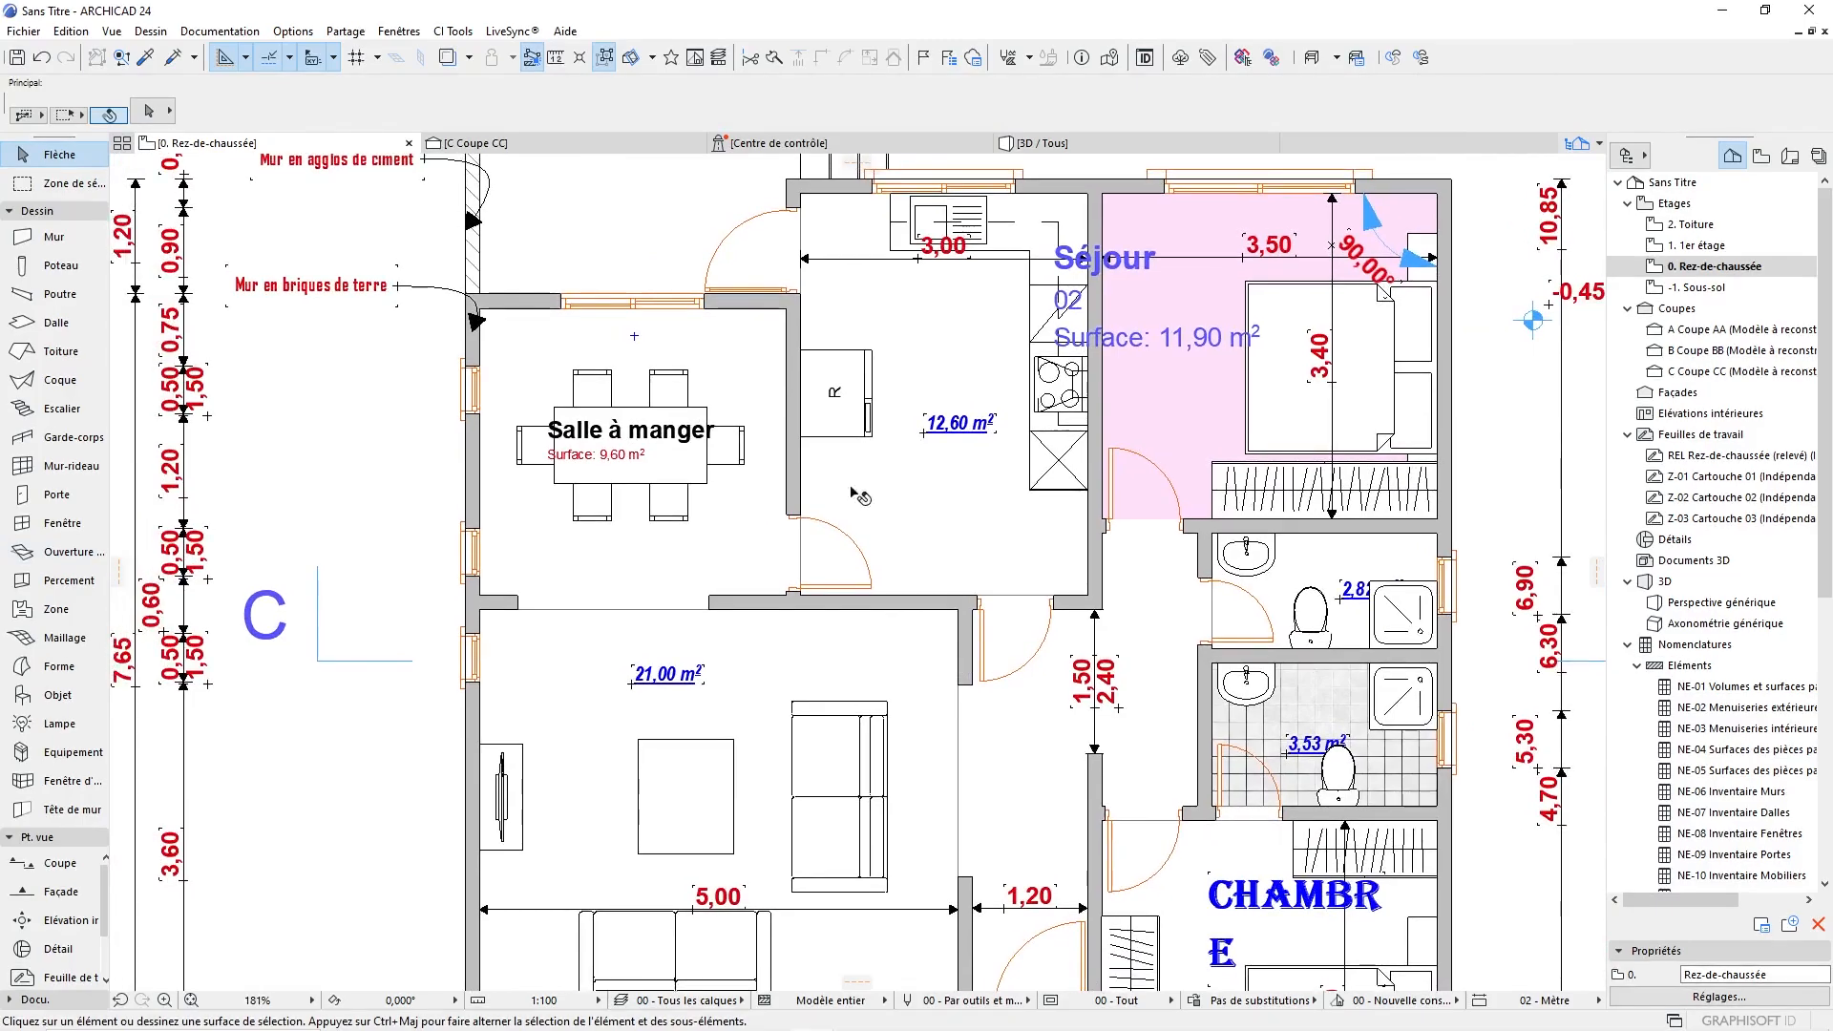
{"action": "left_click", "coordinate": [148, 58]}
{"action": "left_click", "coordinate": [561, 324]}
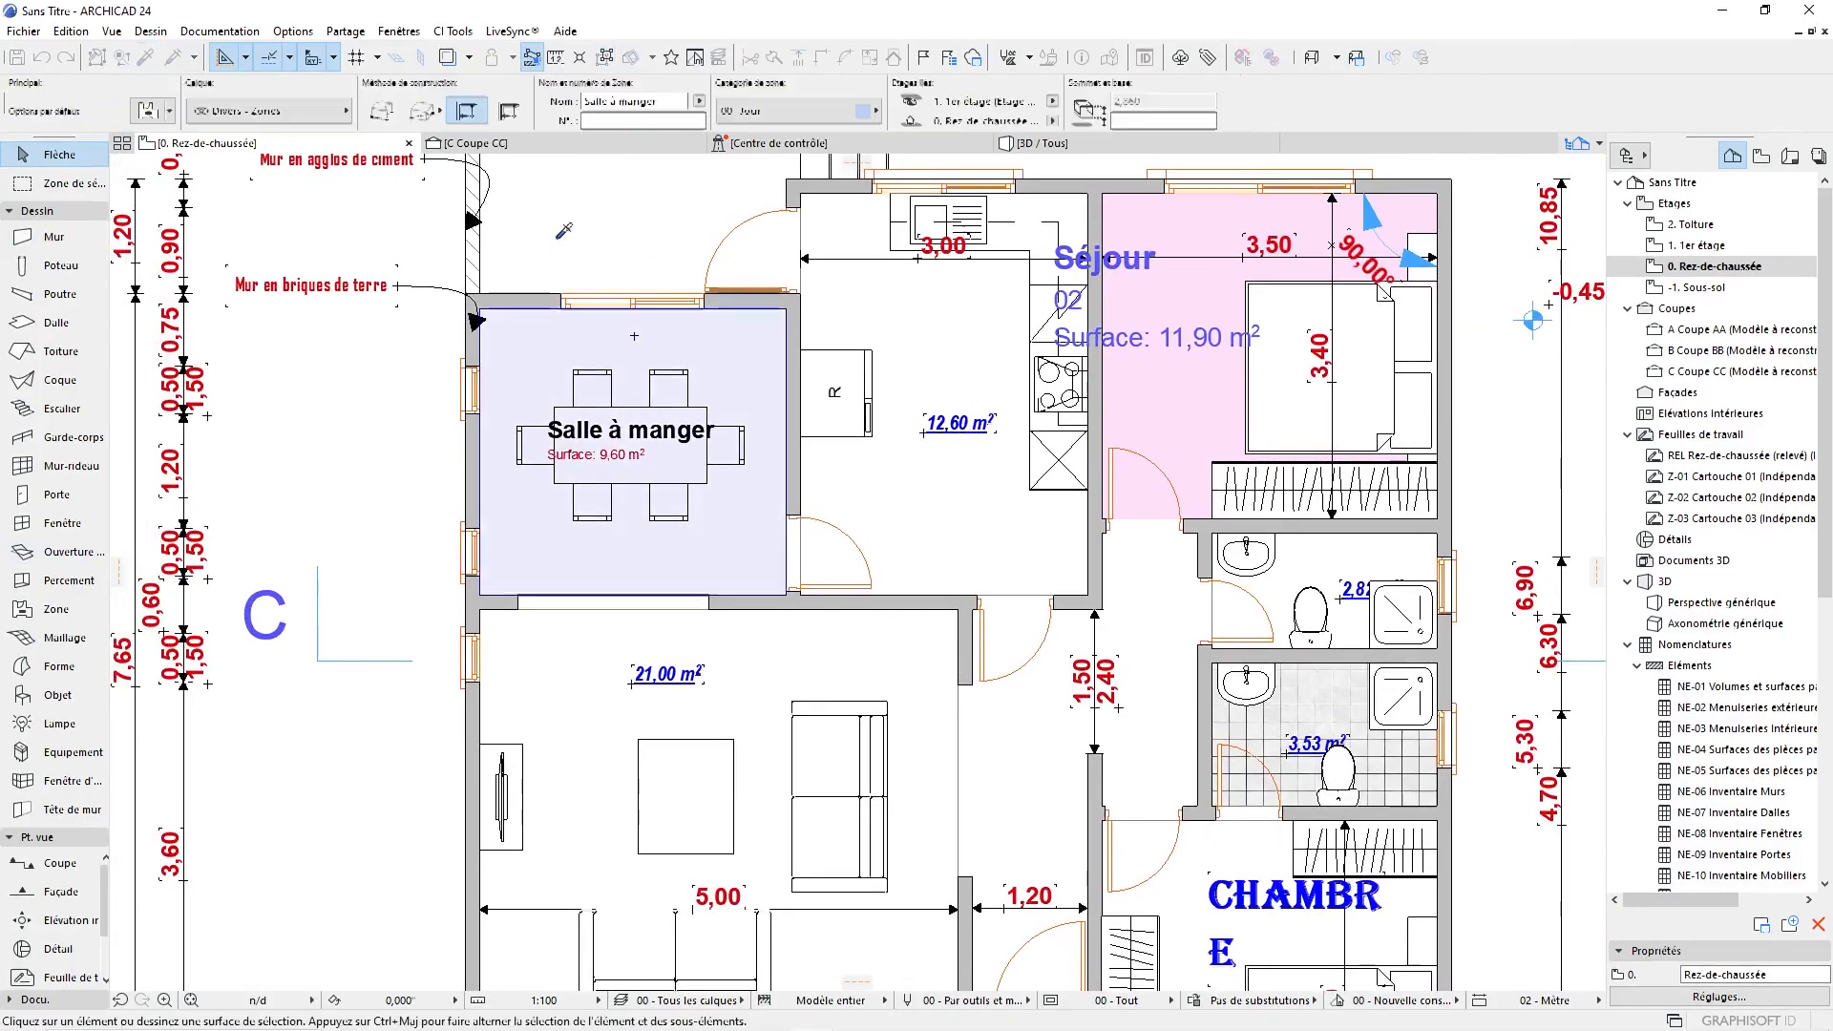
{"action": "scroll", "coordinate": [632, 306], "scroll_direction": "down", "scroll_amount": 2}
{"action": "middle_click_drag", "start_coordinate": [727, 753], "coordinate": [721, 676]}
{"action": "scroll", "coordinate": [721, 676], "scroll_direction": "up", "scroll_amount": 1}
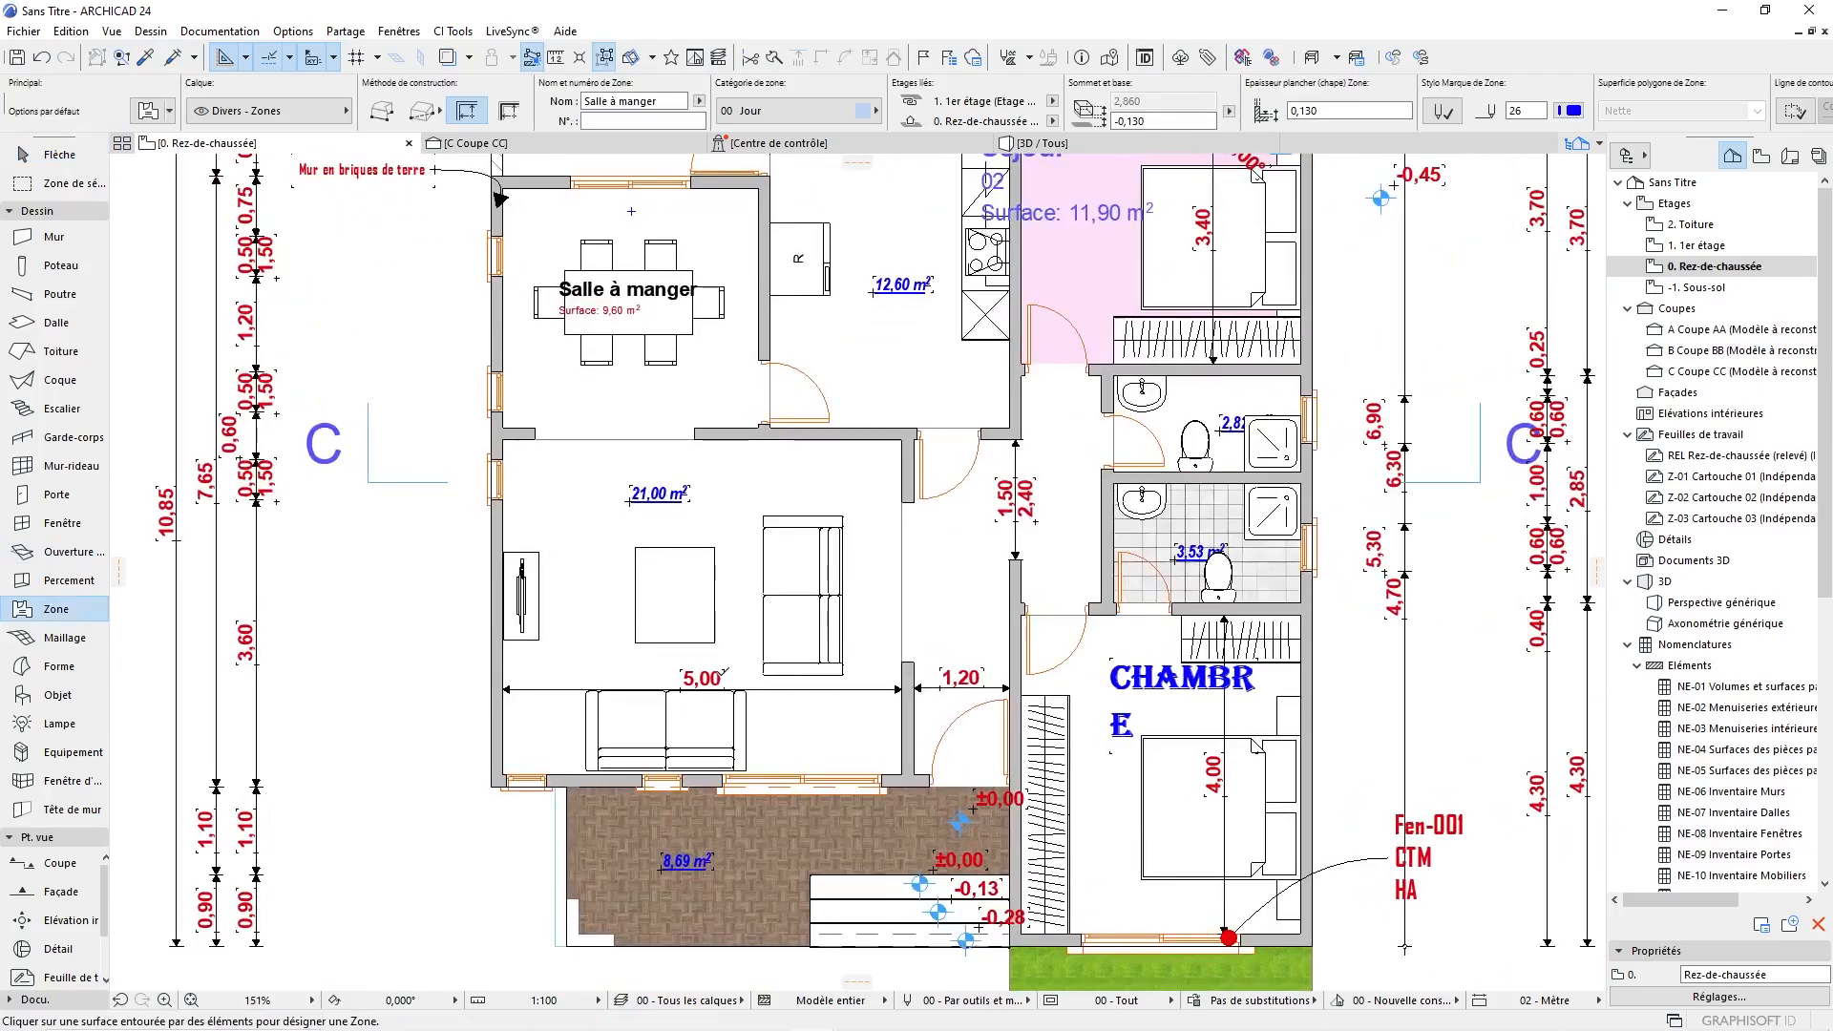
{"action": "scroll", "coordinate": [721, 673], "scroll_direction": "up", "scroll_amount": 2}
{"action": "left_click", "coordinate": [746, 471]}
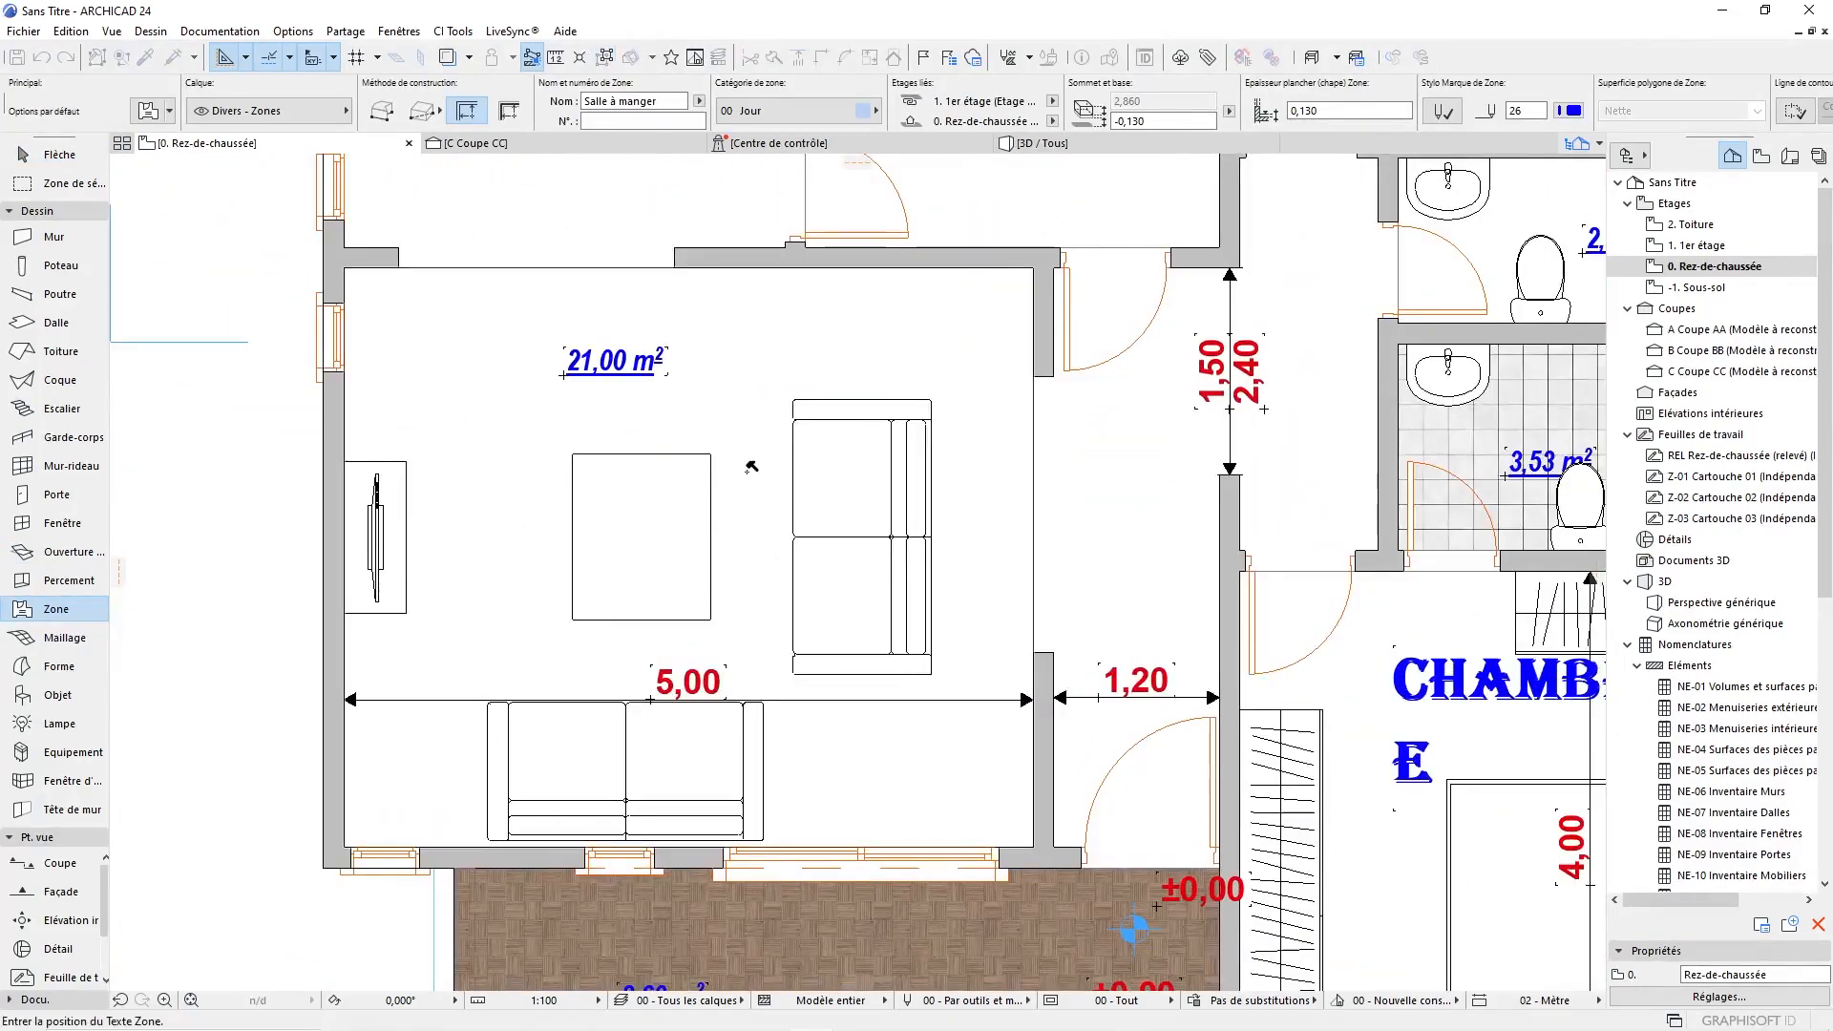
{"action": "left_click", "coordinate": [819, 344]}
{"action": "middle_click_drag", "start_coordinate": [819, 345], "coordinate": [794, 515]}
{"action": "left_click", "coordinate": [80, 160]}
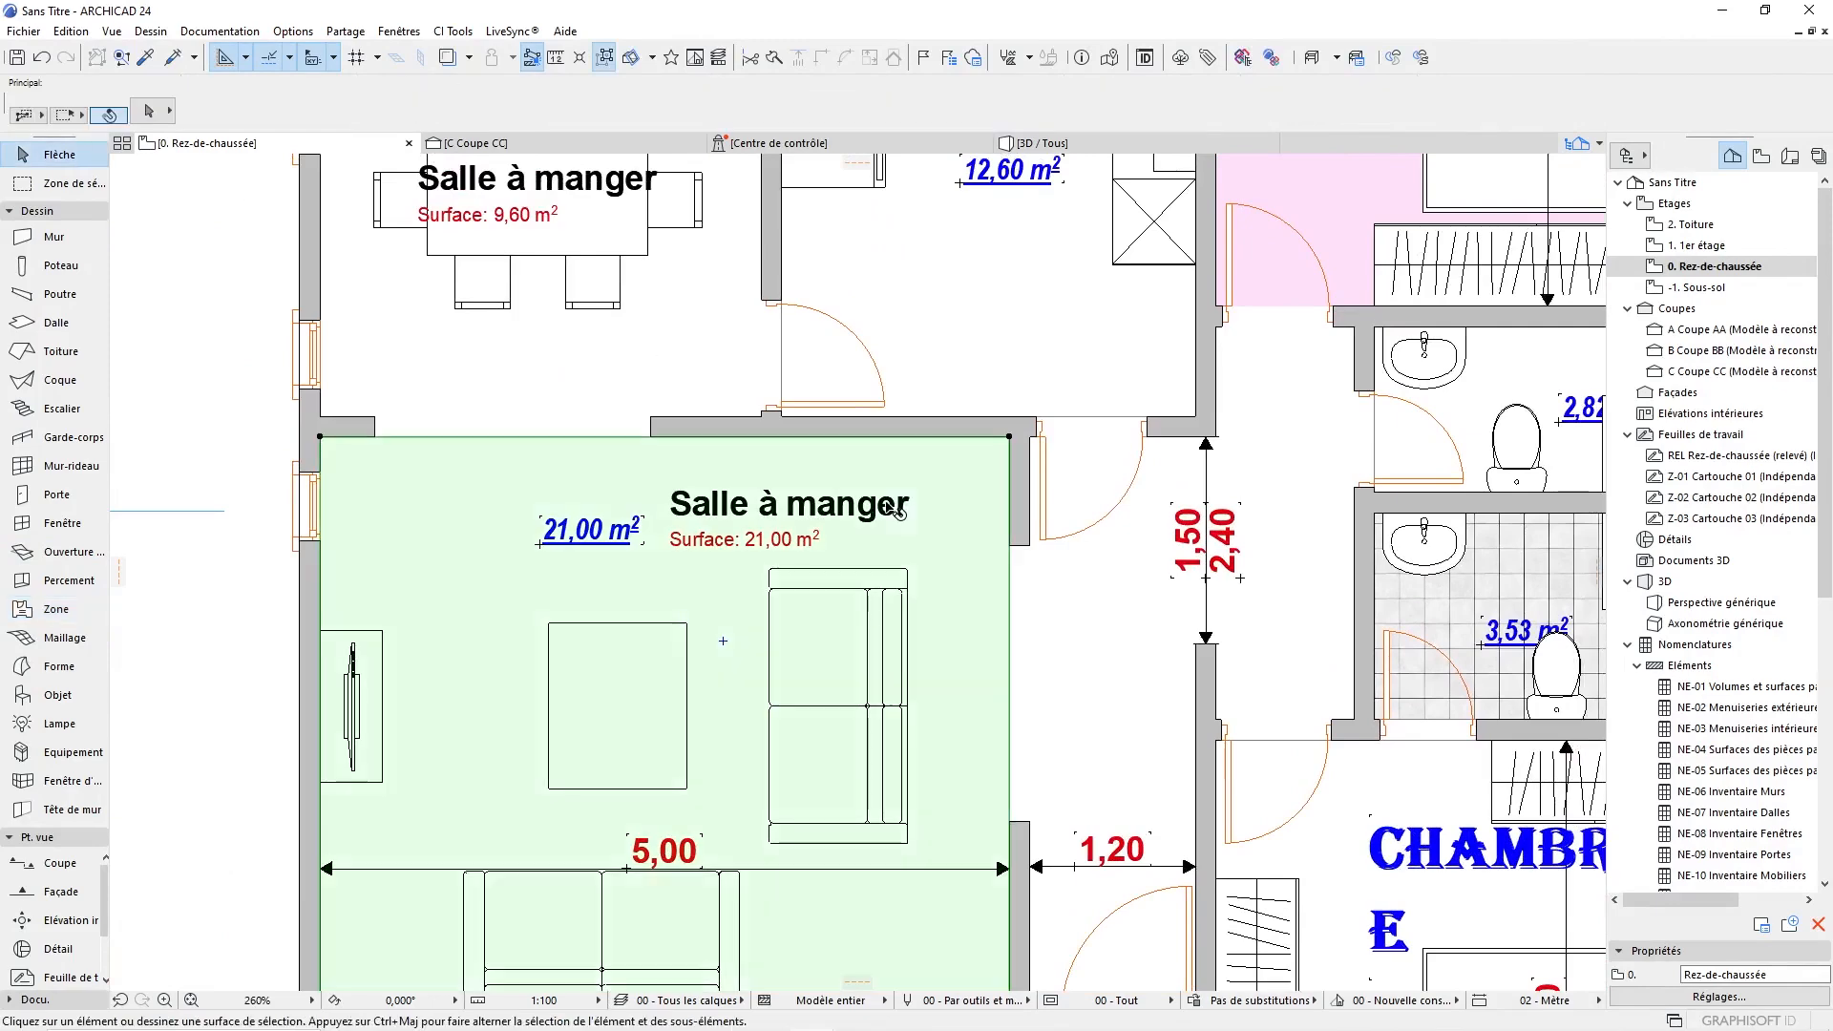
Rename the new living-room zone as Séjour and deselect it.
{"action": "left_click", "coordinate": [735, 587]}
{"action": "left_click", "coordinate": [723, 645]}
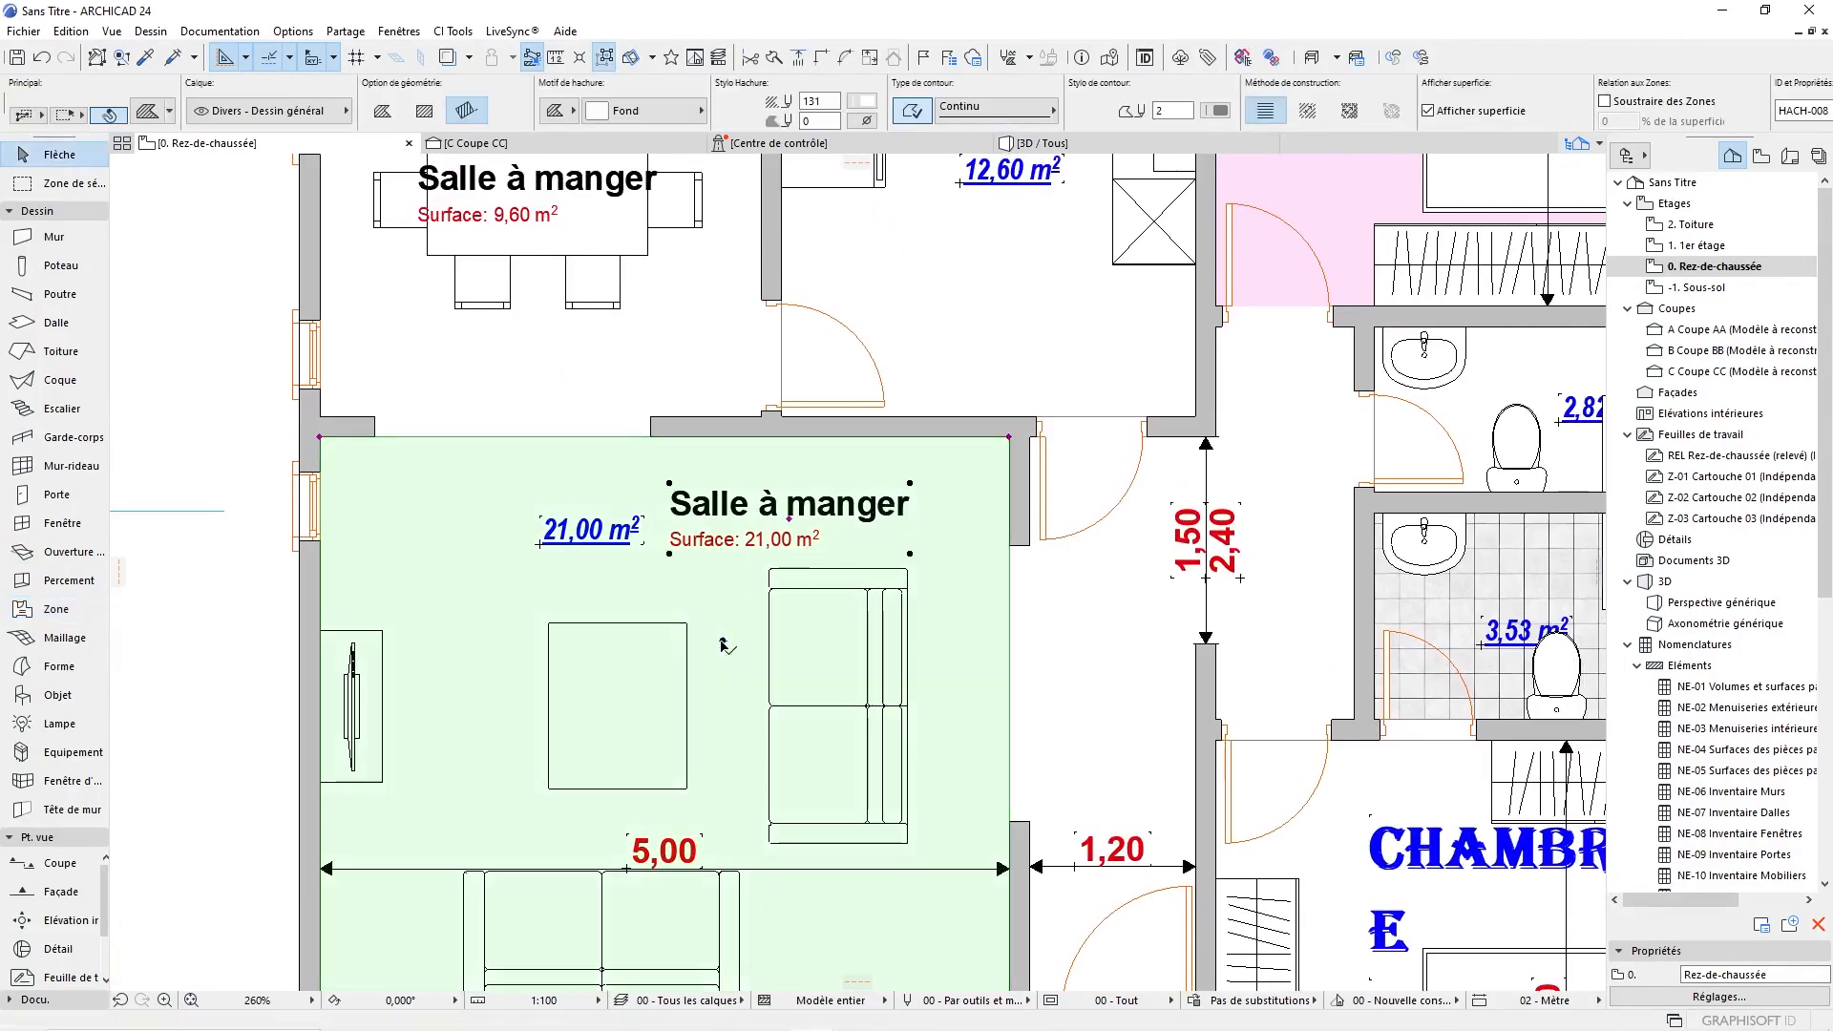
{"action": "left_click", "coordinate": [844, 528]}
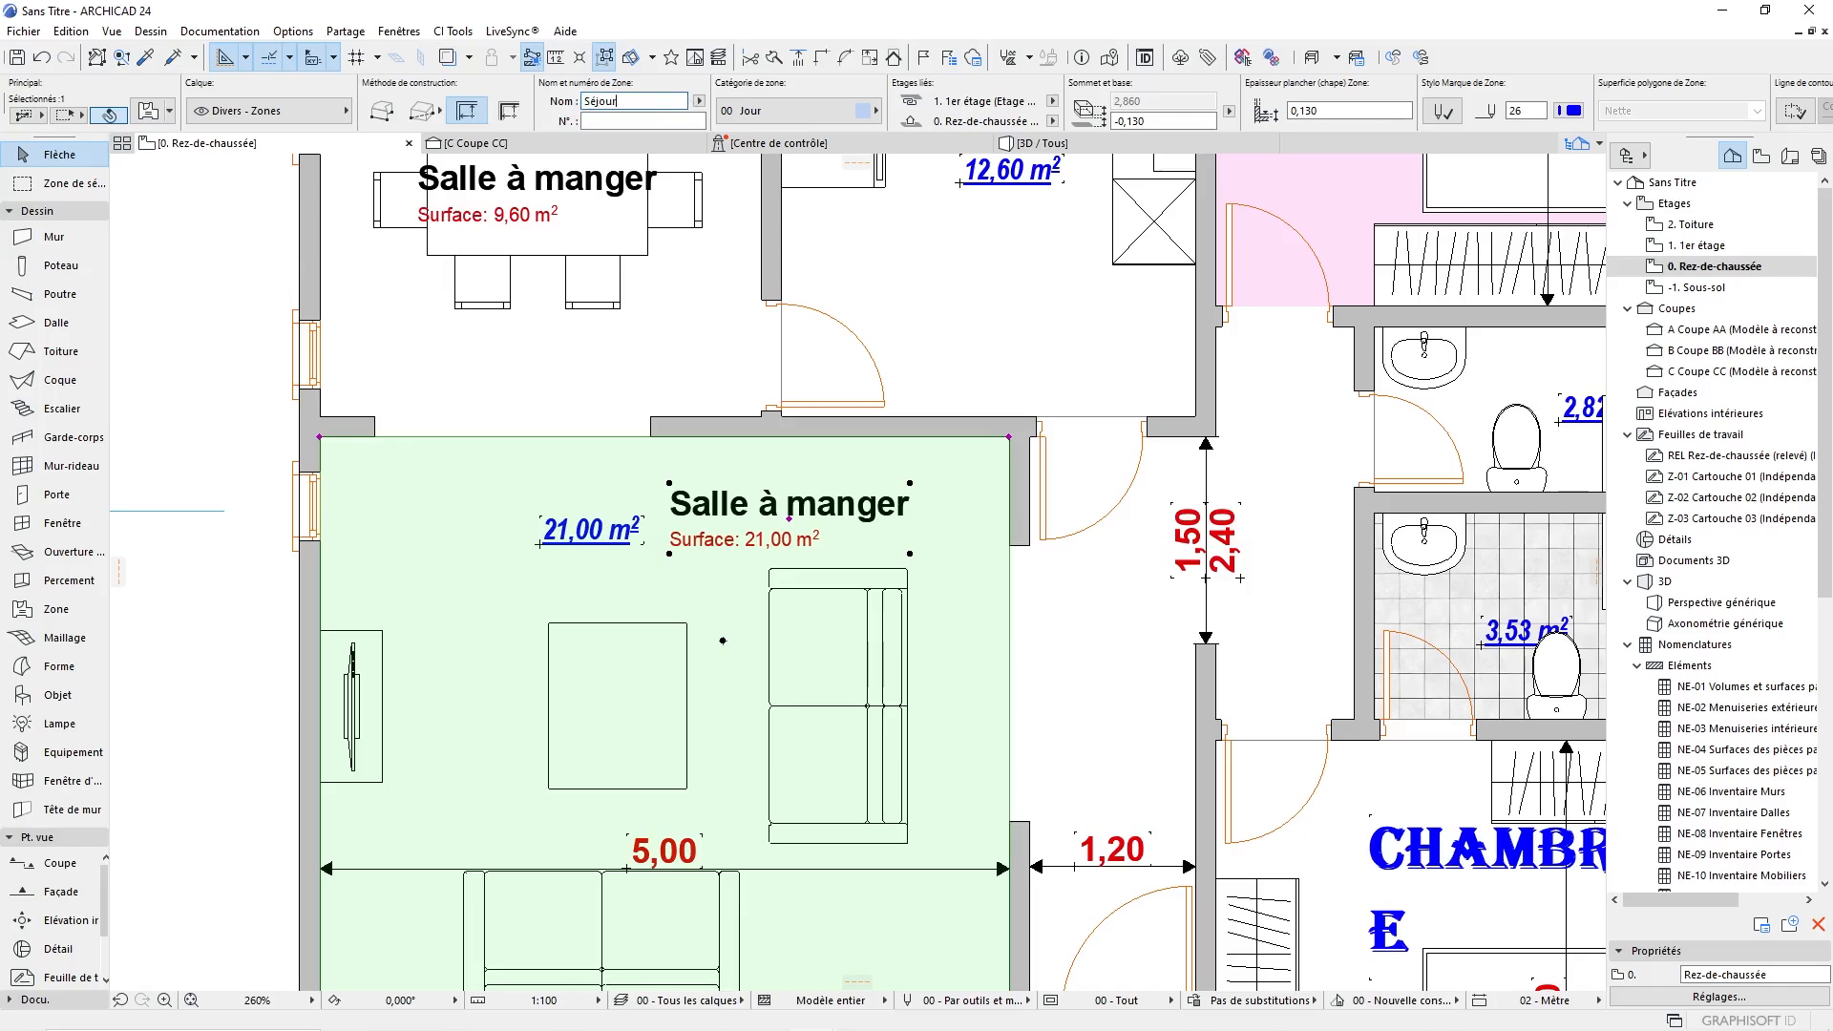
{"action": "type", "text": "Séjour"}
{"action": "key", "text": "Return"}
{"action": "scroll", "coordinate": [771, 604], "scroll_direction": "up", "scroll_amount": 3}
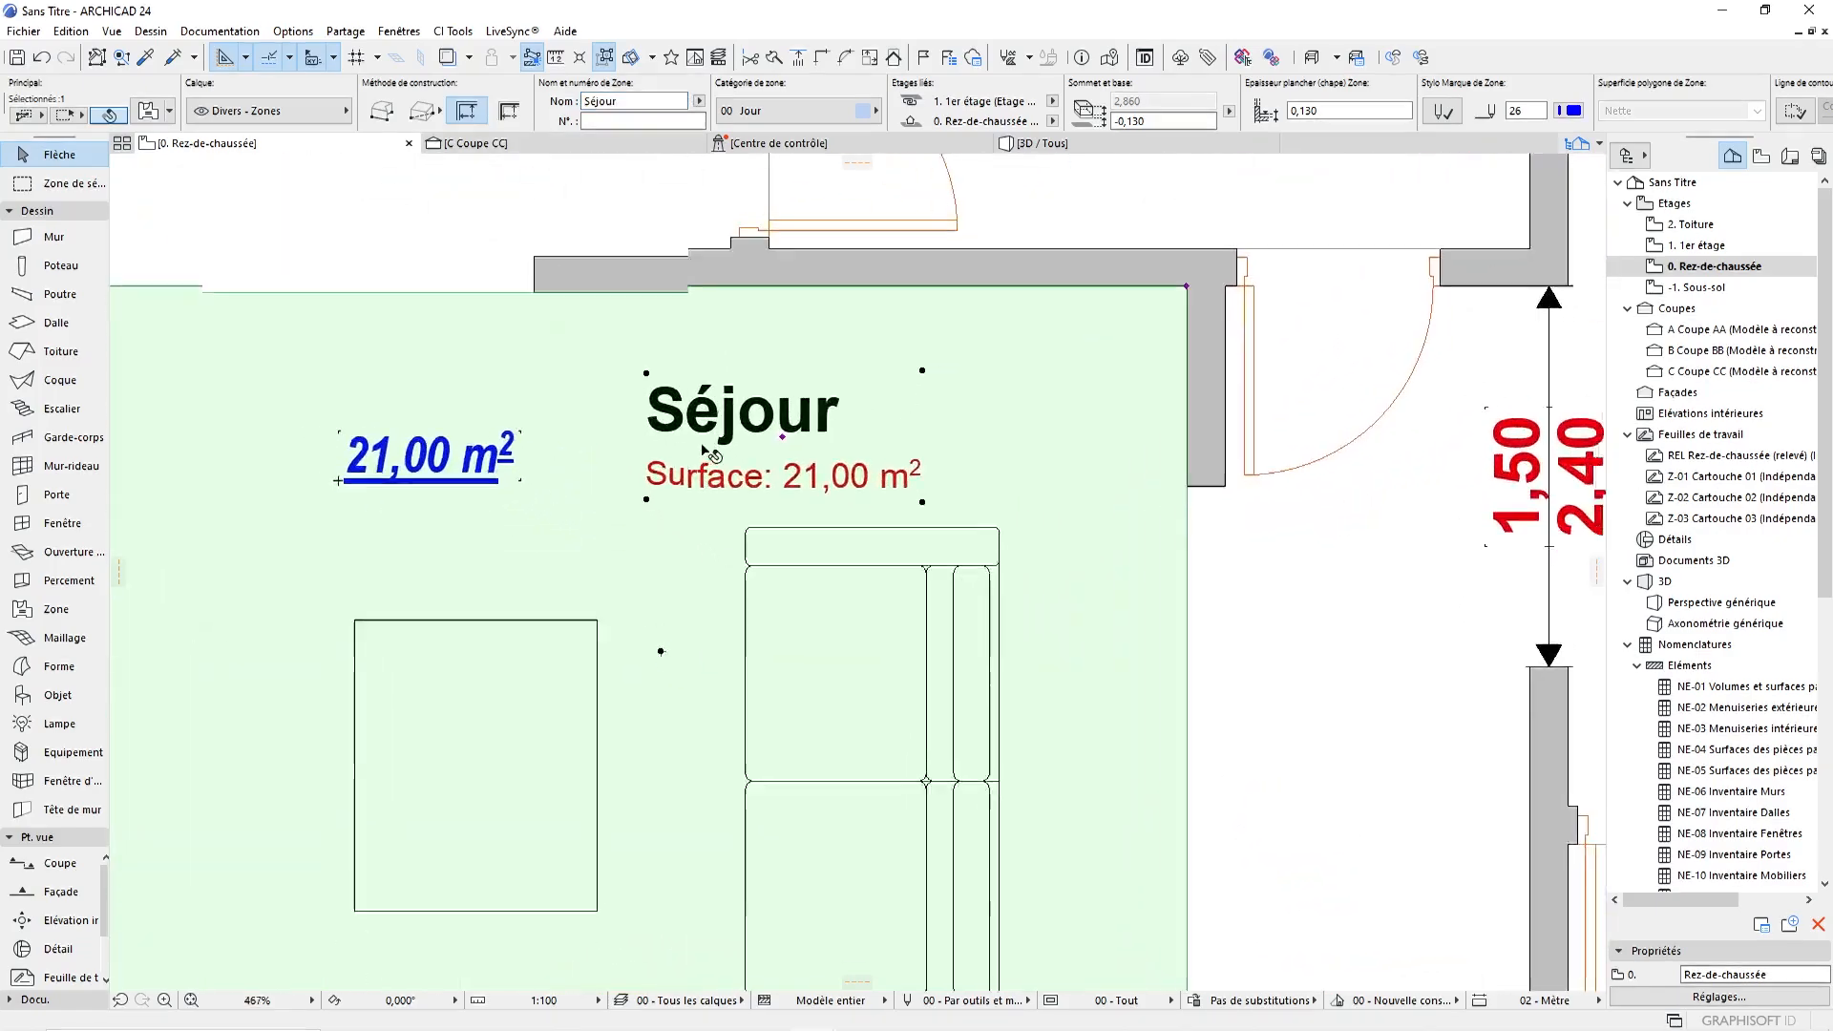
{"action": "scroll", "coordinate": [716, 447], "scroll_direction": "down", "scroll_amount": 5}
{"action": "middle_click_drag", "start_coordinate": [795, 425], "coordinate": [733, 528]}
{"action": "scroll", "coordinate": [734, 531], "scroll_direction": "down", "scroll_amount": 1}
{"action": "key", "text": "Escape"}
Reuse the Salle à manger zone's settings to place a zone in the entrance hall beside the living room.
{"action": "scroll", "coordinate": [615, 391], "scroll_direction": "up", "scroll_amount": 1}
{"action": "middle_click_drag", "start_coordinate": [615, 391], "coordinate": [542, 477]}
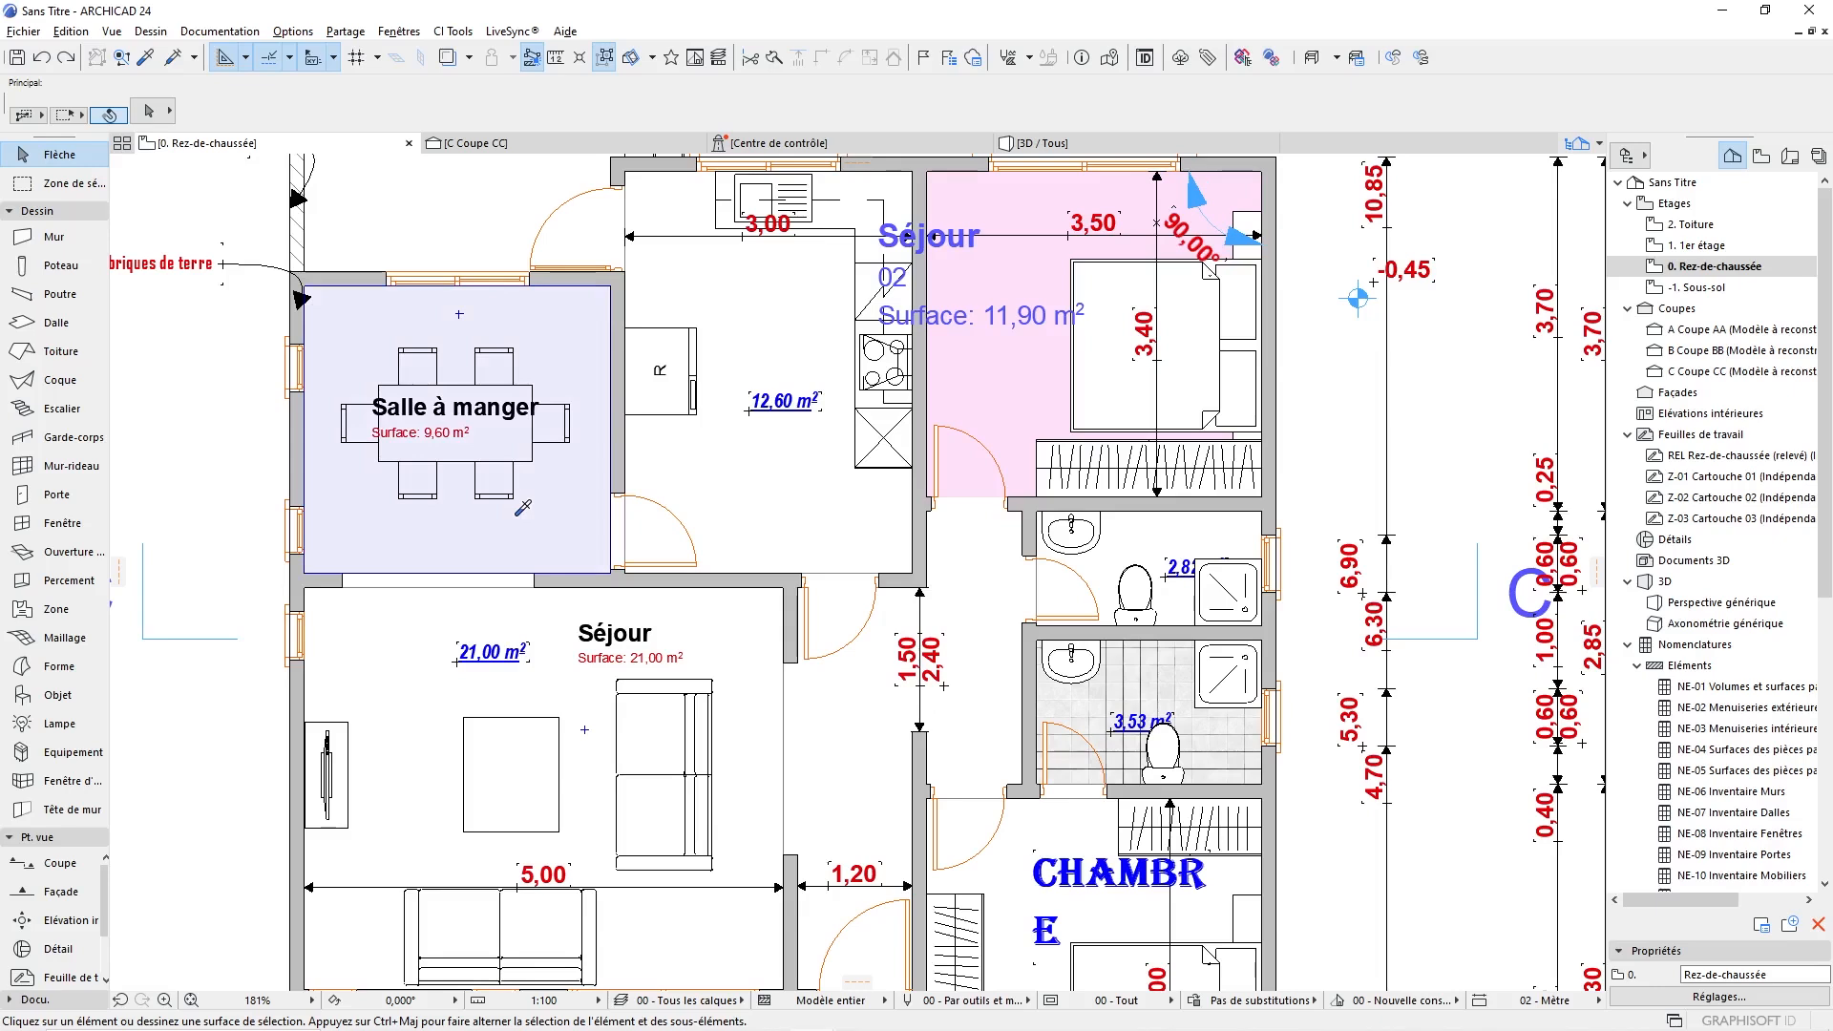
{"action": "left_click", "coordinate": [523, 507], "text": "alt"}
{"action": "scroll", "coordinate": [805, 604], "scroll_direction": "up", "scroll_amount": 2}
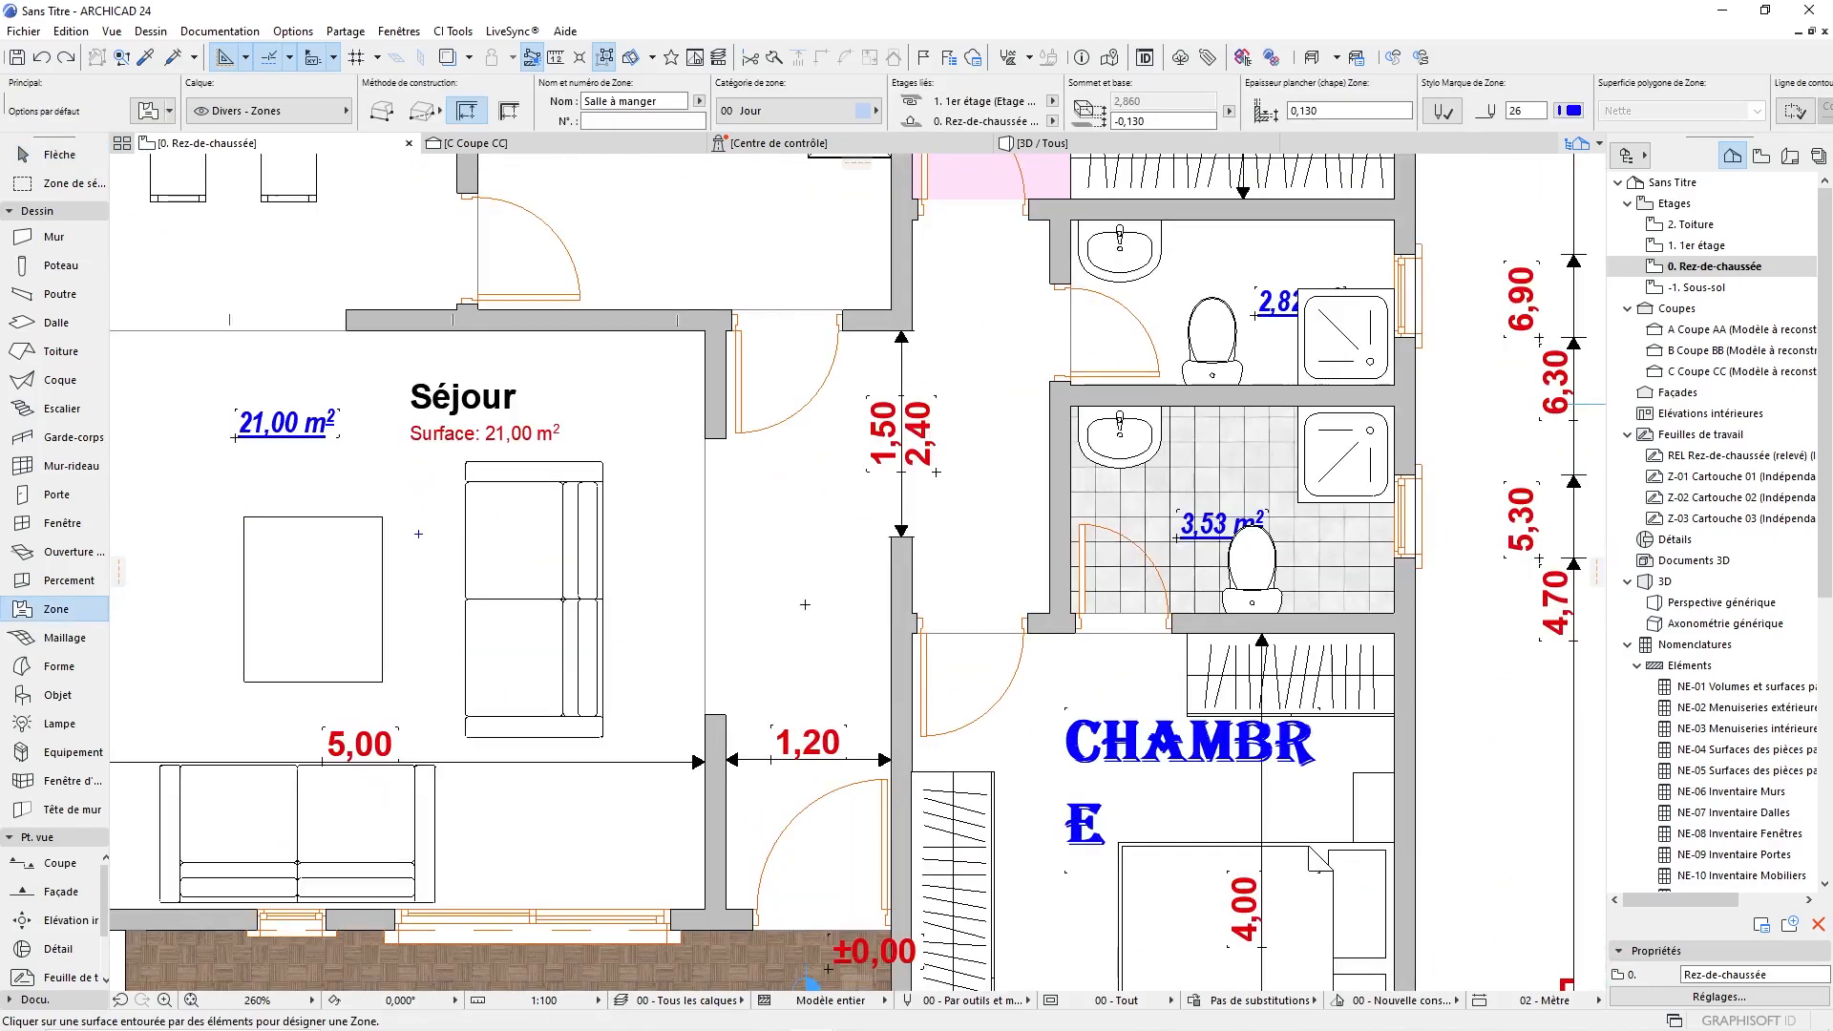
{"action": "left_click", "coordinate": [805, 605]}
{"action": "left_click", "coordinate": [782, 578]}
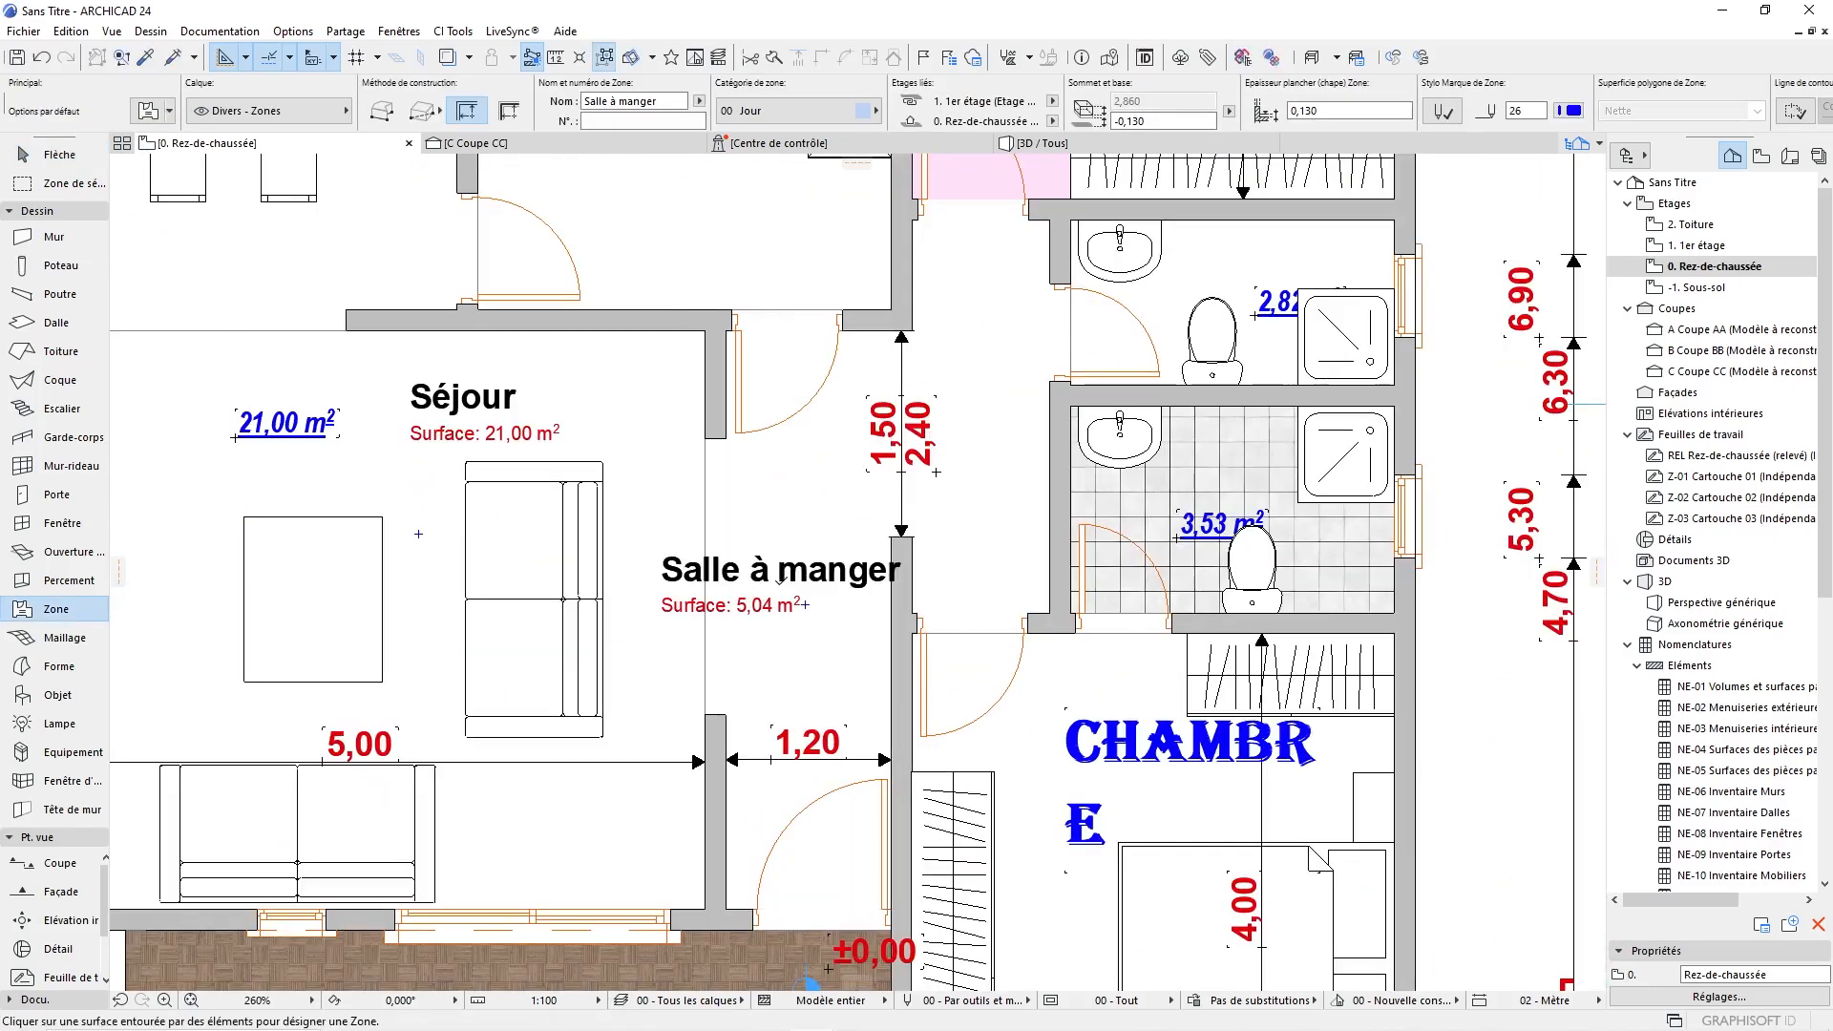
{"action": "key", "text": "Escape"}
Rename the entrance zone as Hall and shift its stamp slightly right to sit inside the hall, then deselect it.
{"action": "left_click", "coordinate": [839, 572]}
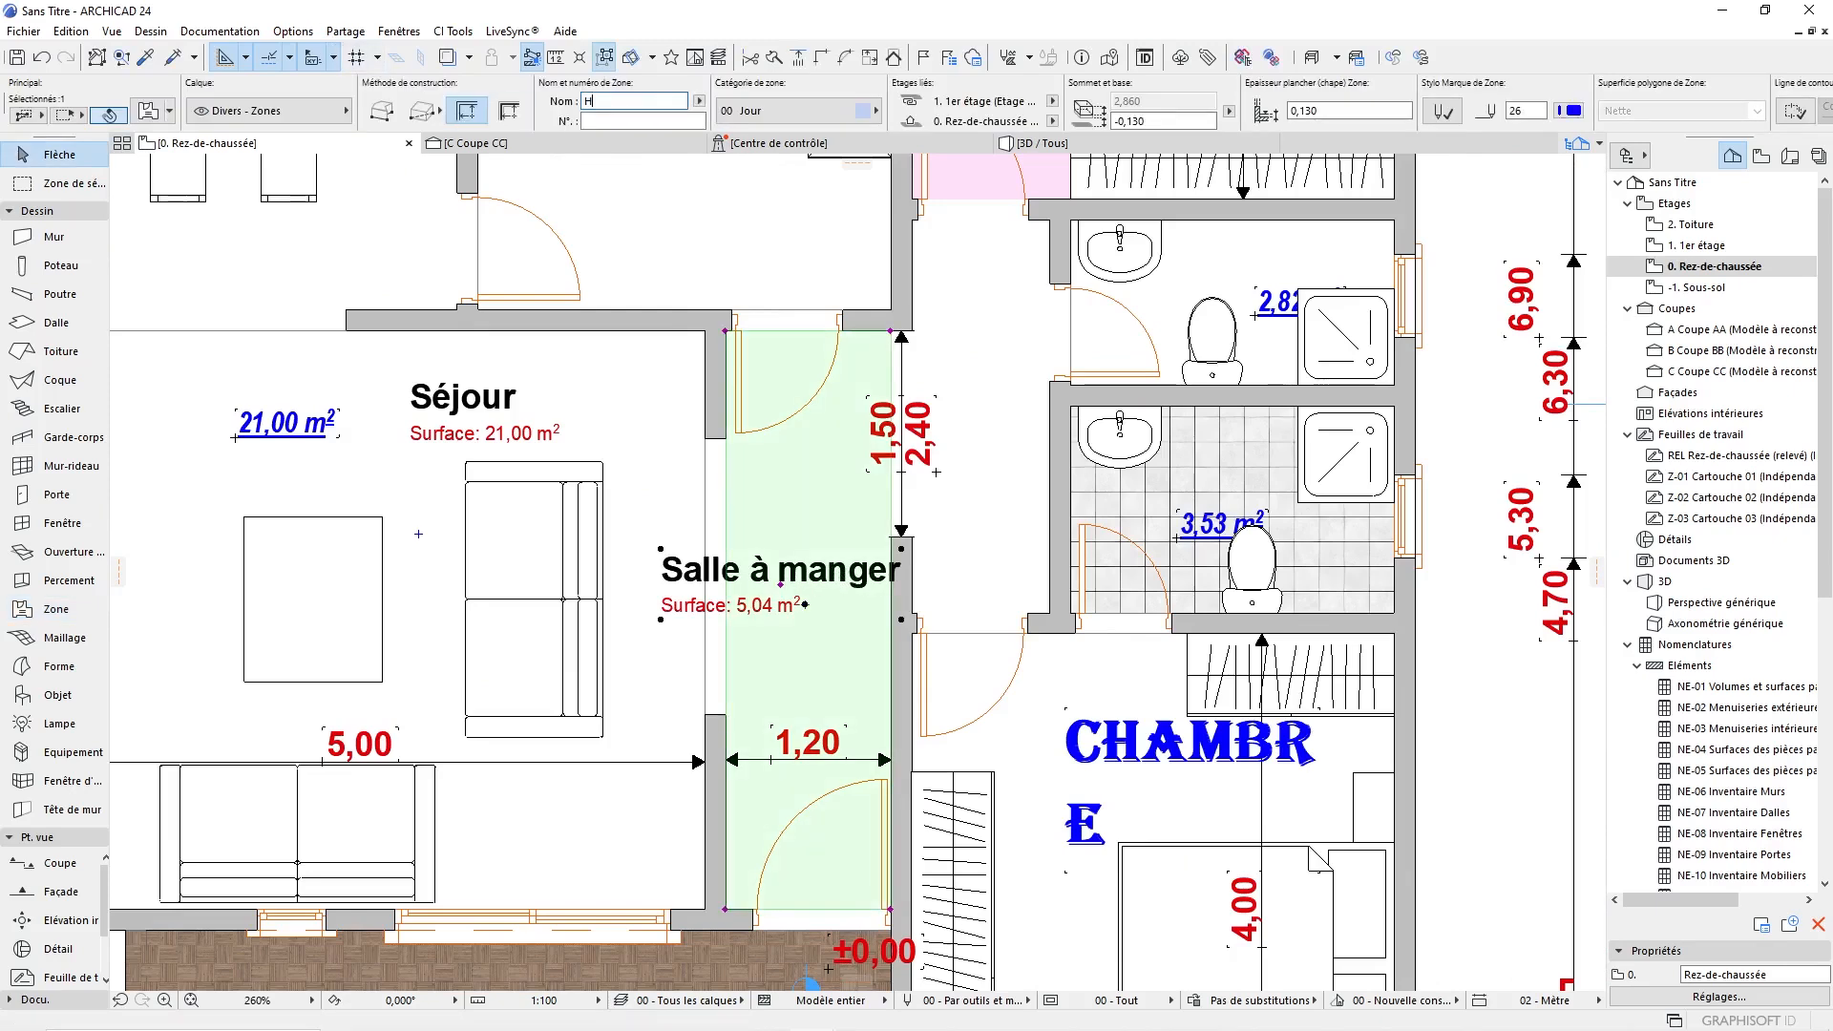
{"action": "type", "text": "Hall"}
{"action": "key", "text": "Return"}
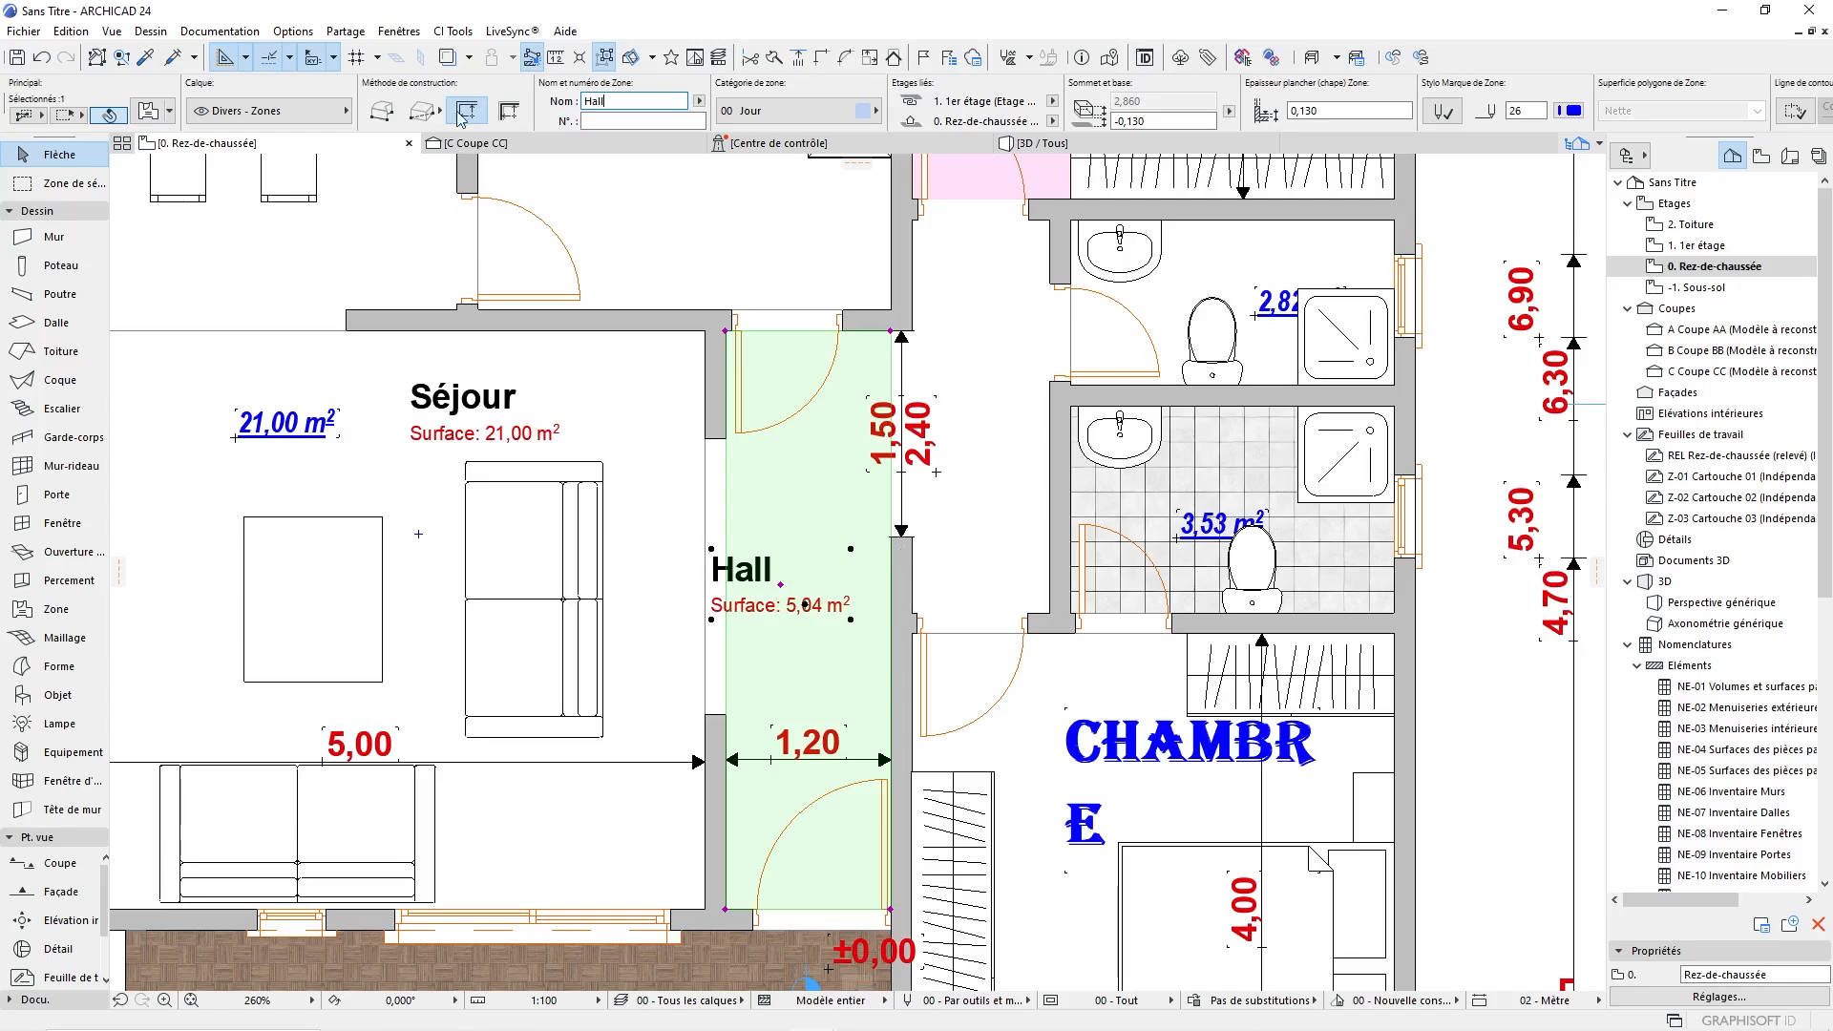
{"action": "left_click", "coordinate": [780, 584]}
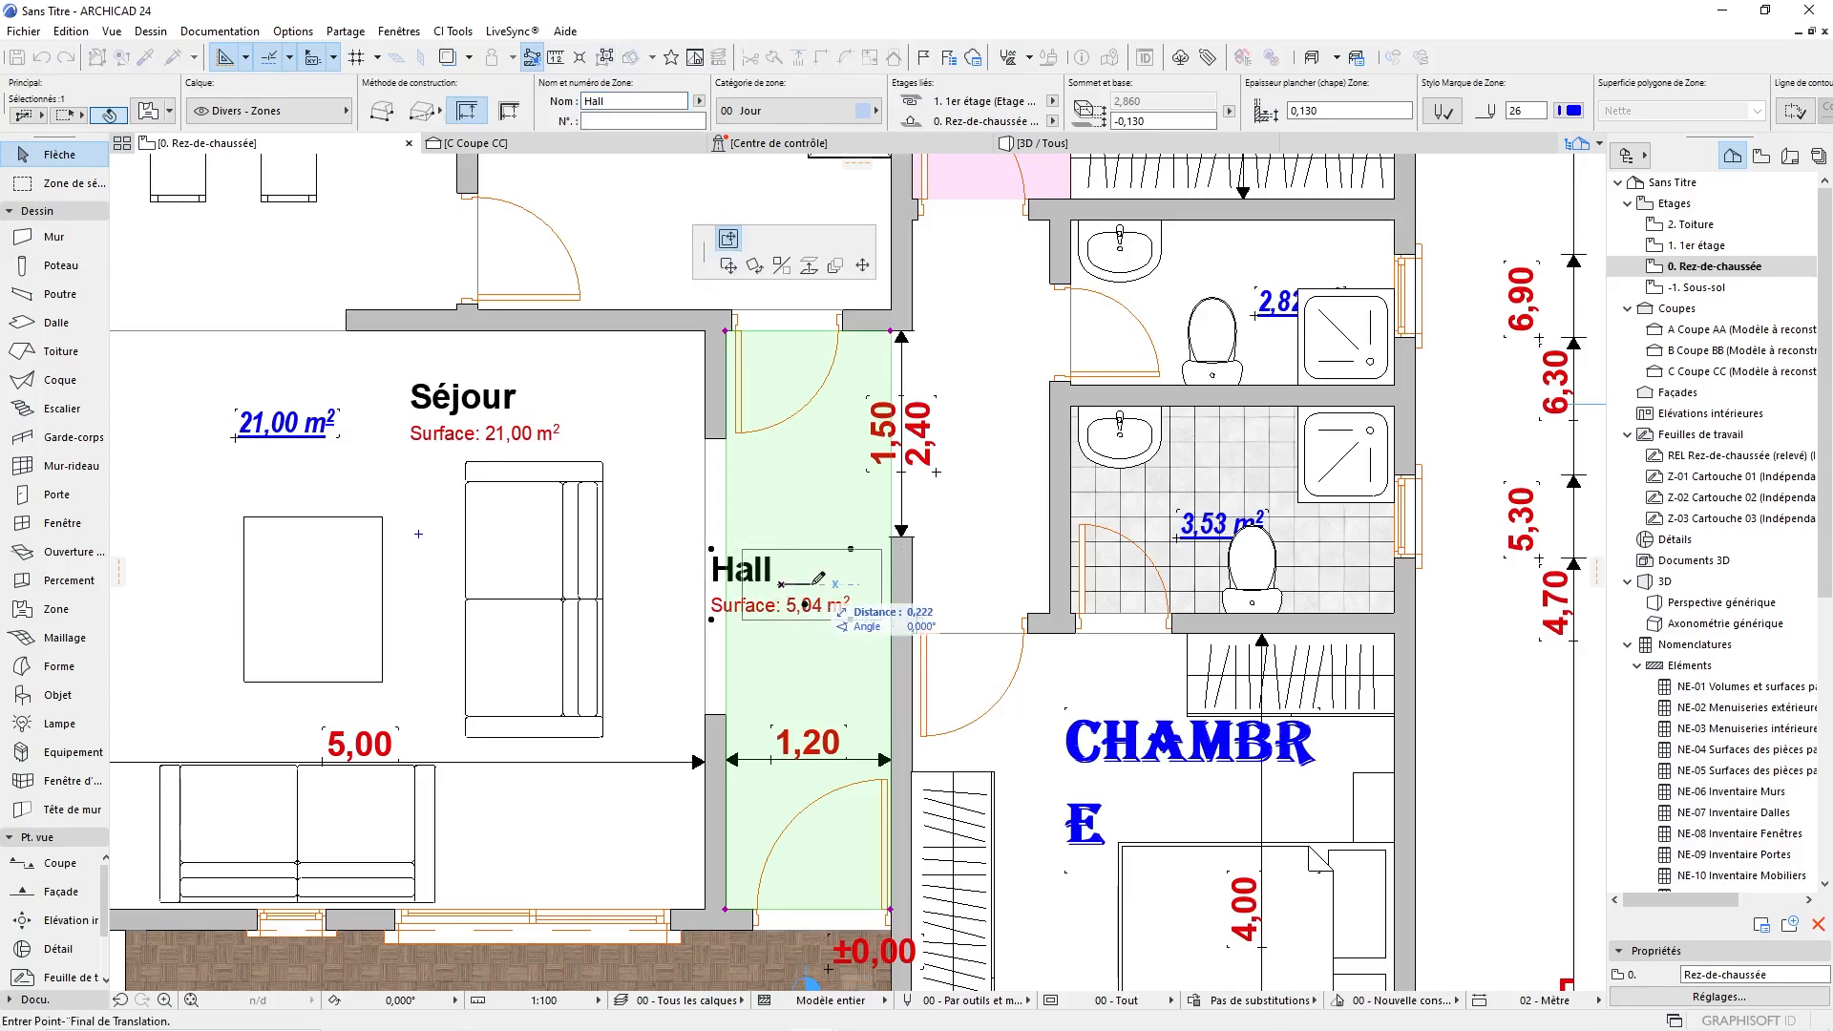
{"action": "left_click", "coordinate": [810, 584]}
{"action": "left_click", "coordinate": [958, 549]}
Change the Salle à manger zone's plan fill to the Plancher bois image hatch and deselect the zone.
{"action": "scroll", "coordinate": [1023, 602], "scroll_direction": "down", "scroll_amount": 4}
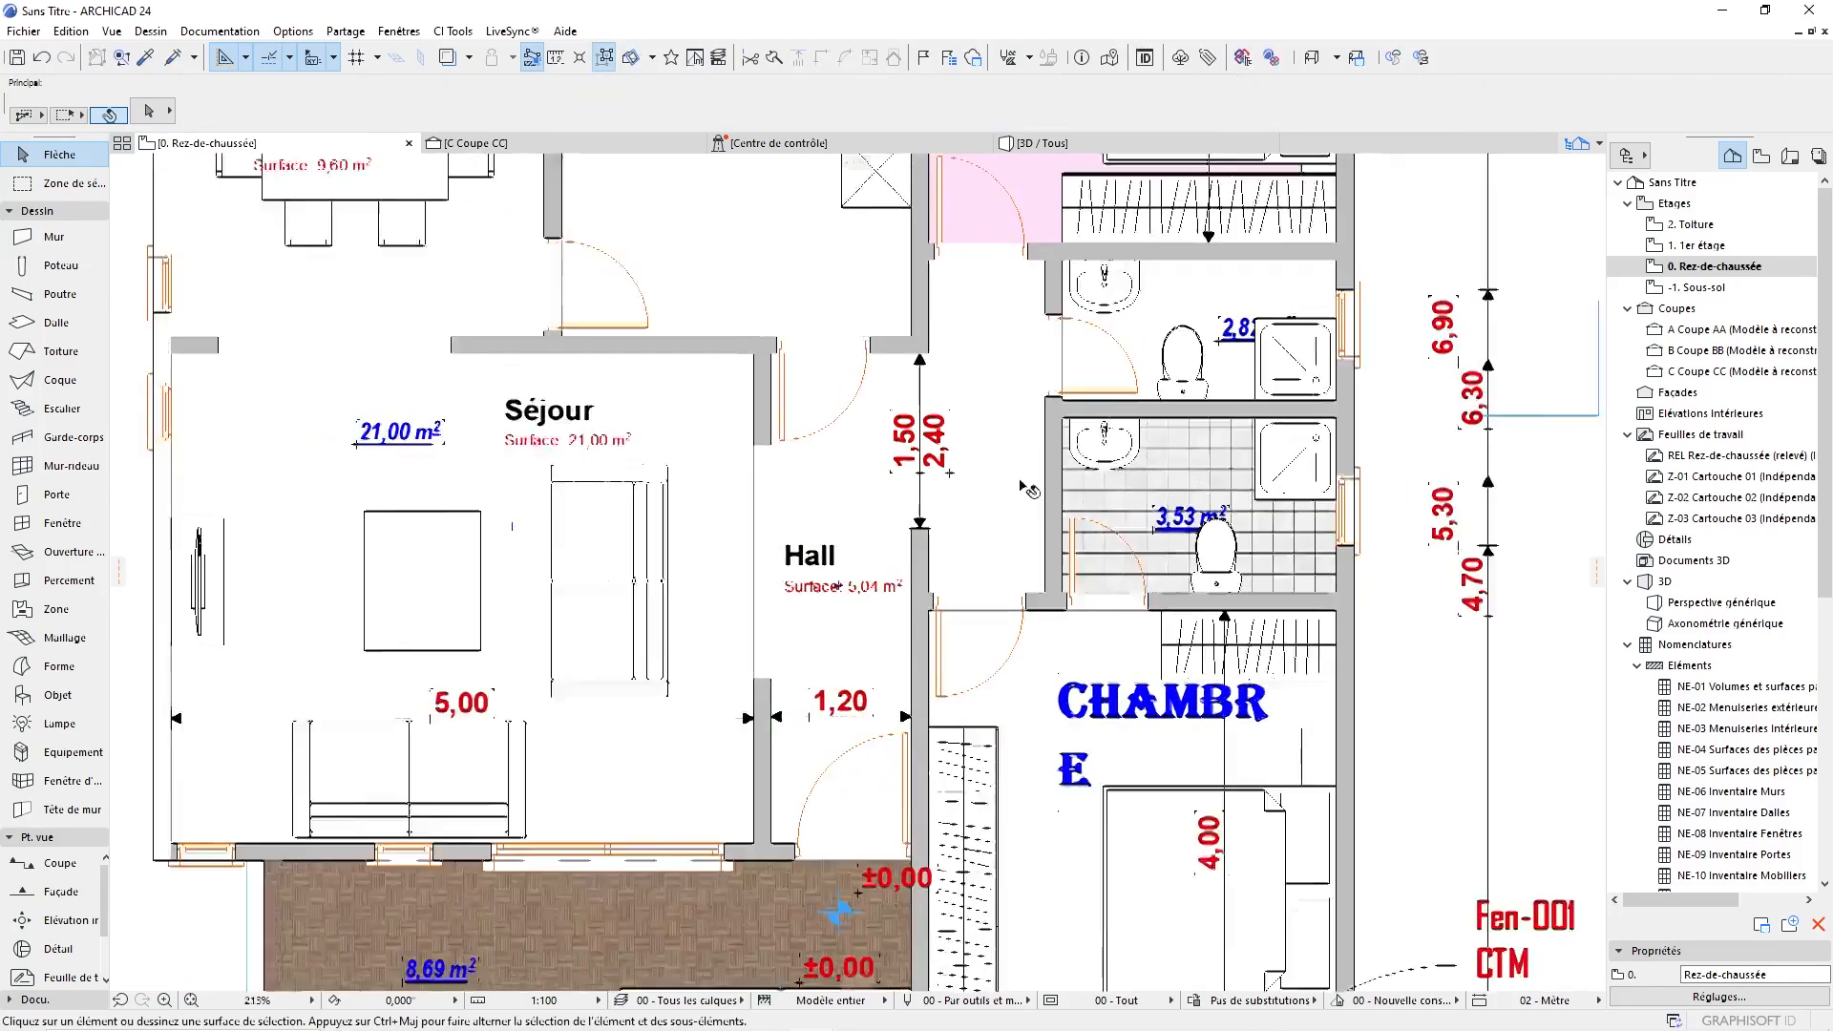
{"action": "middle_click_drag", "start_coordinate": [1024, 602], "coordinate": [1032, 654]}
{"action": "middle_click_drag", "start_coordinate": [851, 496], "coordinate": [887, 591]}
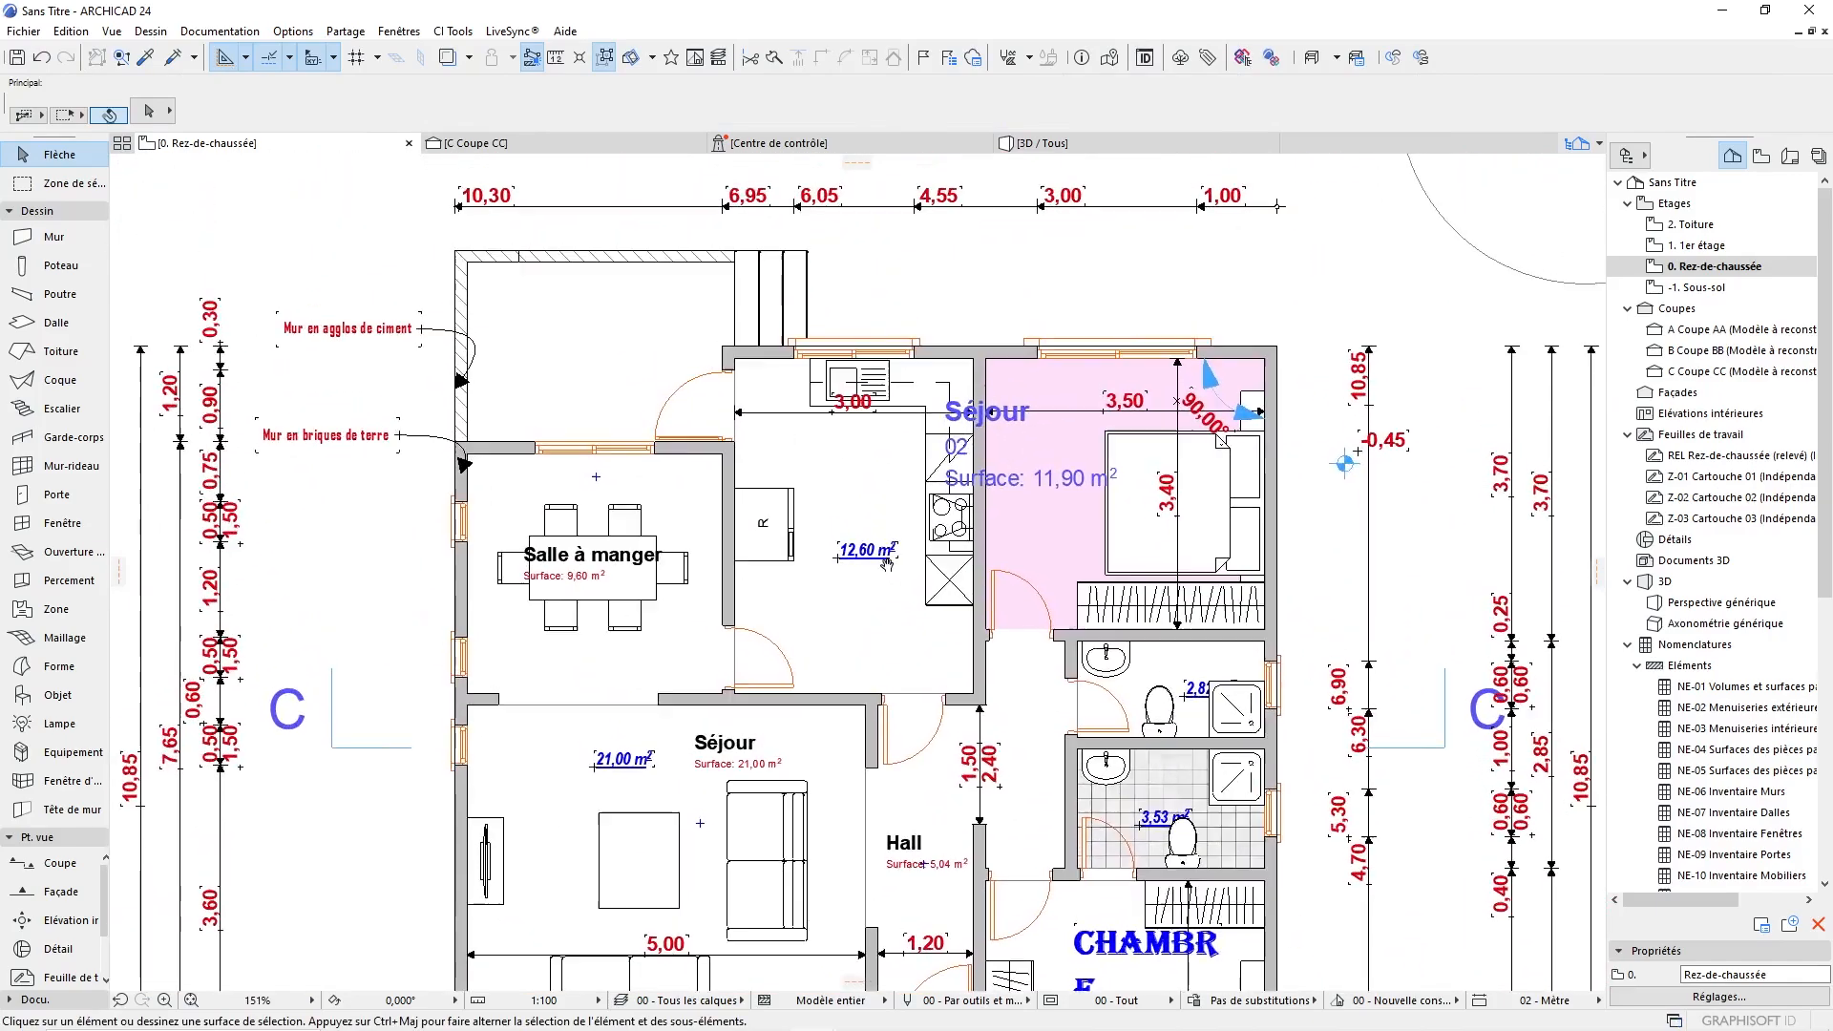
{"action": "middle_click_drag", "start_coordinate": [876, 658], "coordinate": [931, 499]}
{"action": "middle_click_drag", "start_coordinate": [995, 661], "coordinate": [975, 575]}
{"action": "middle_click_drag", "start_coordinate": [740, 453], "coordinate": [772, 583]}
{"action": "scroll", "coordinate": [694, 380], "scroll_direction": "up", "scroll_amount": 4}
{"action": "scroll", "coordinate": [701, 384], "scroll_direction": "up", "scroll_amount": 2}
{"action": "left_click", "coordinate": [789, 397]}
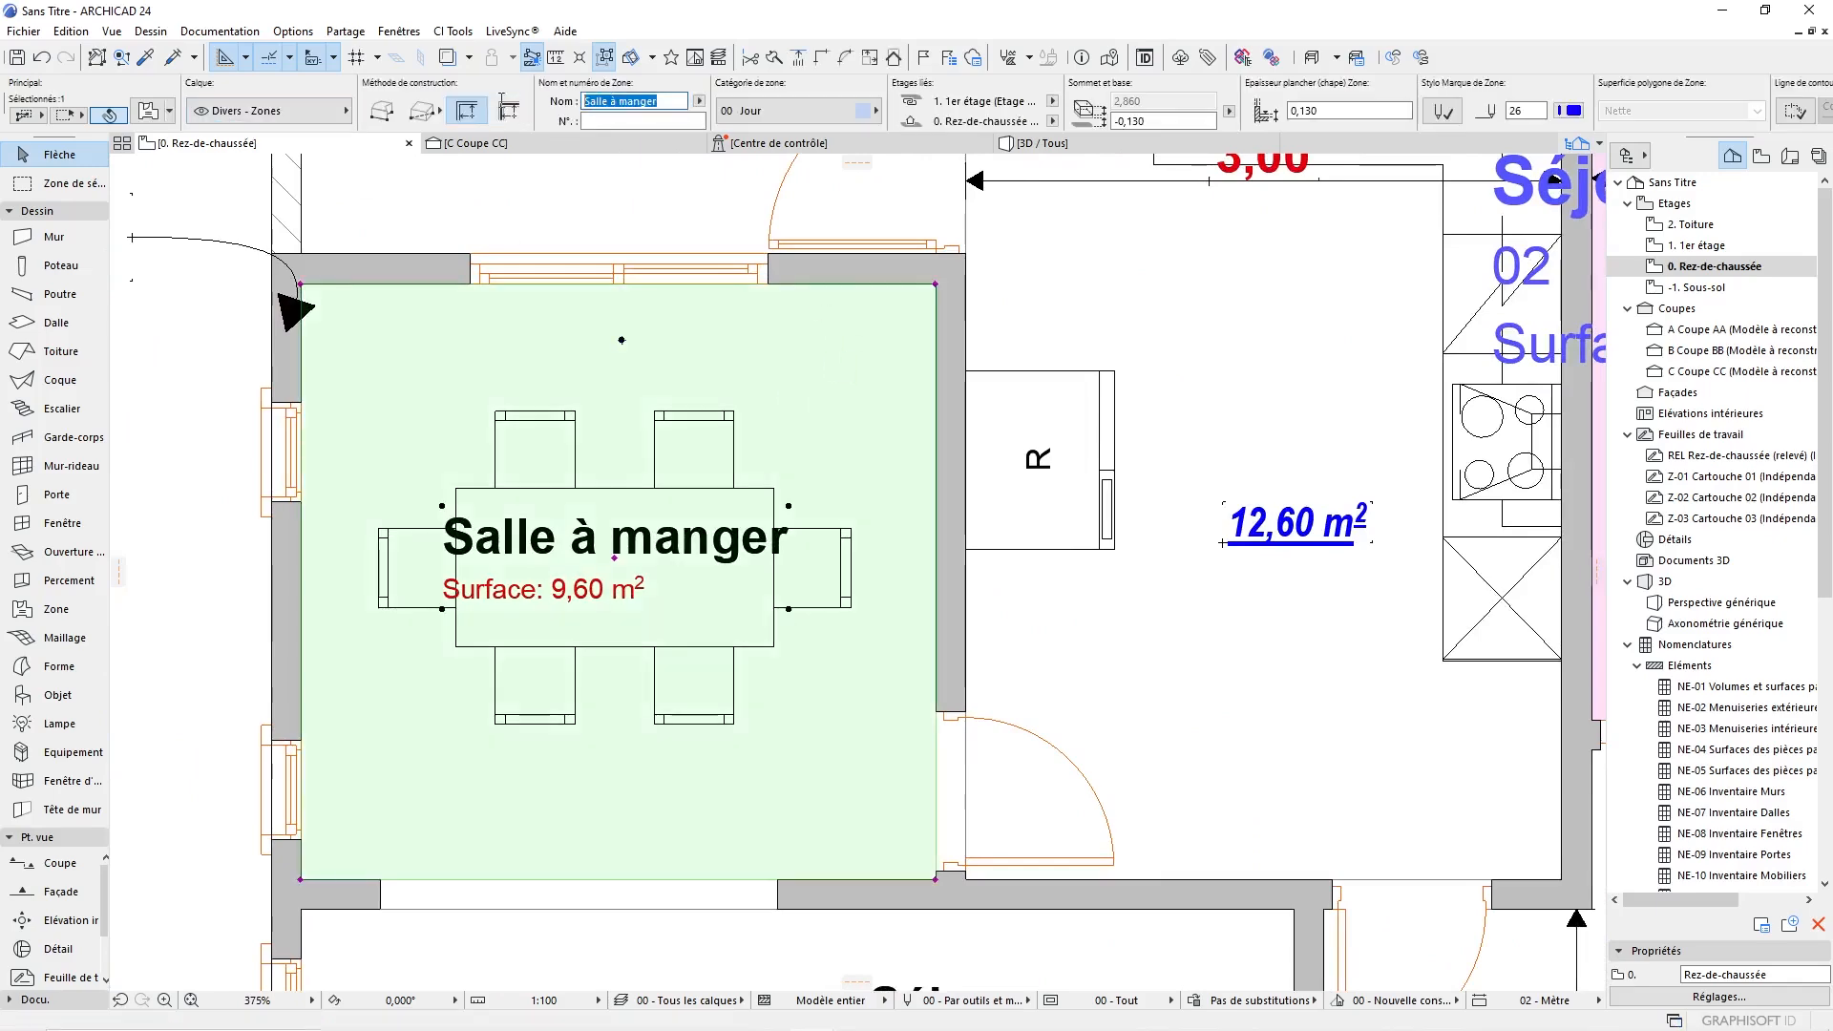
{"action": "left_click", "coordinate": [146, 111]}
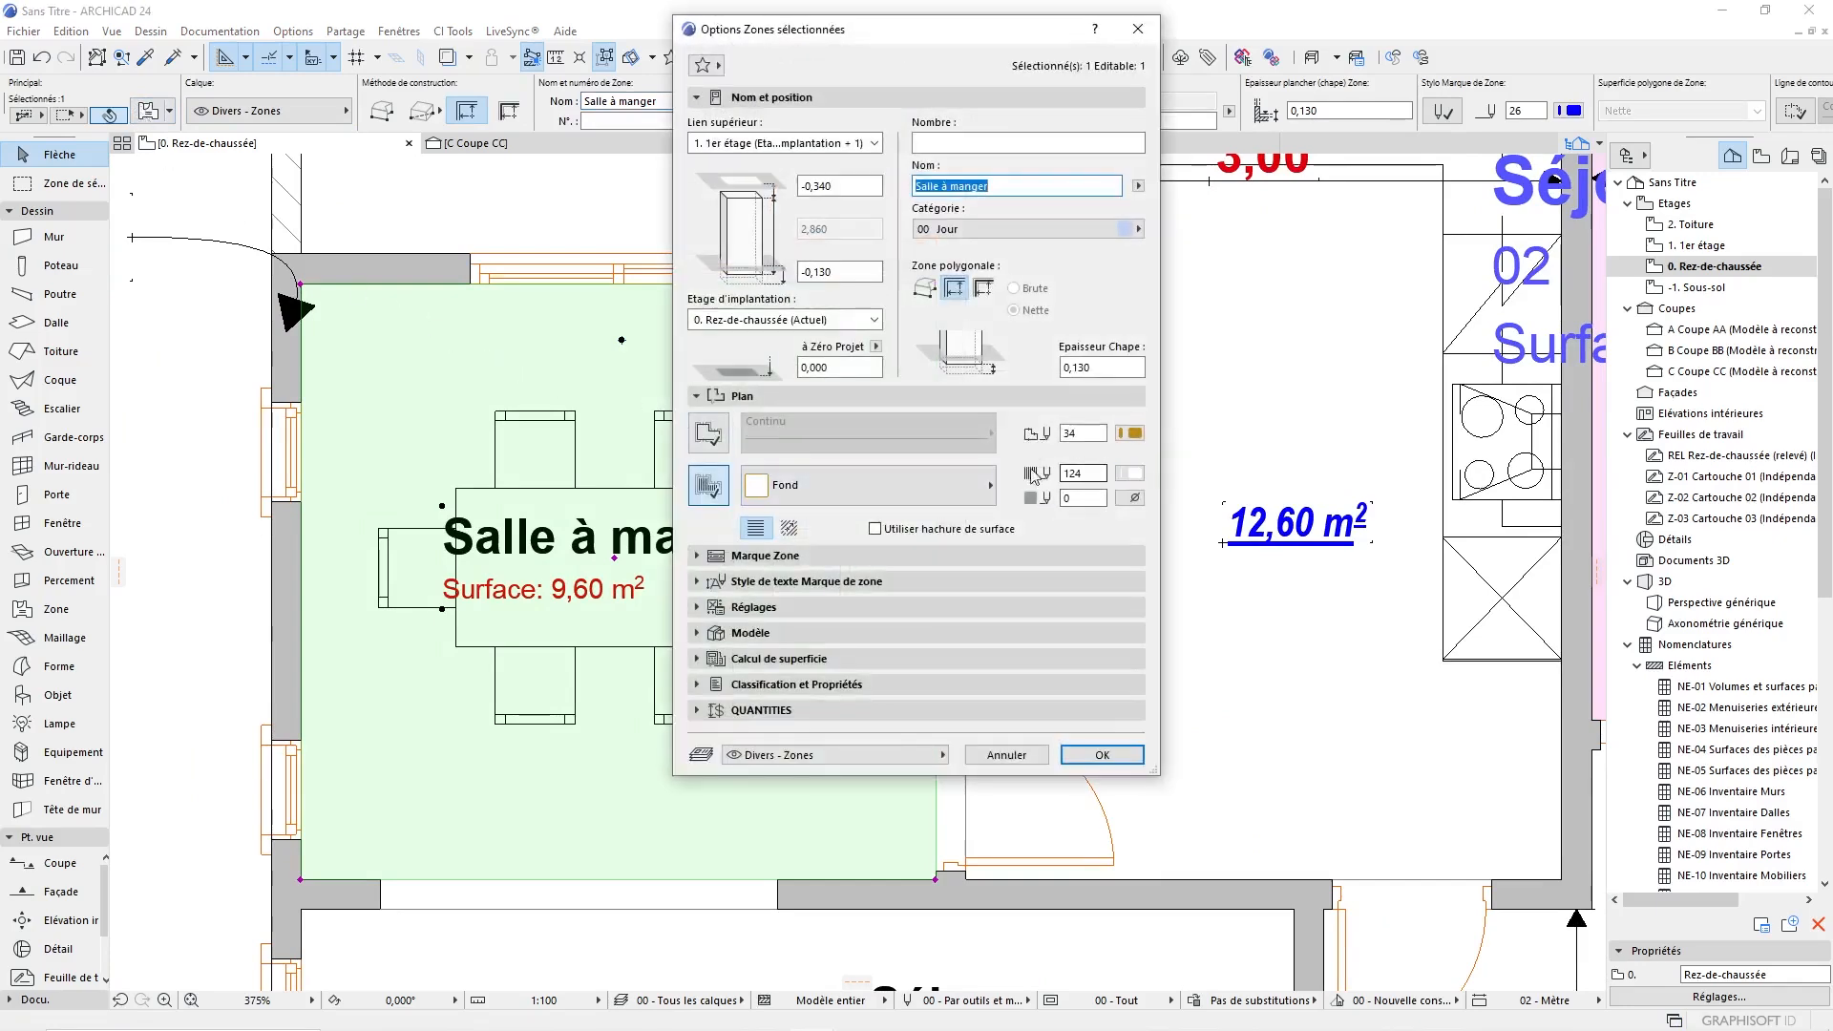
{"action": "left_click", "coordinate": [955, 486]}
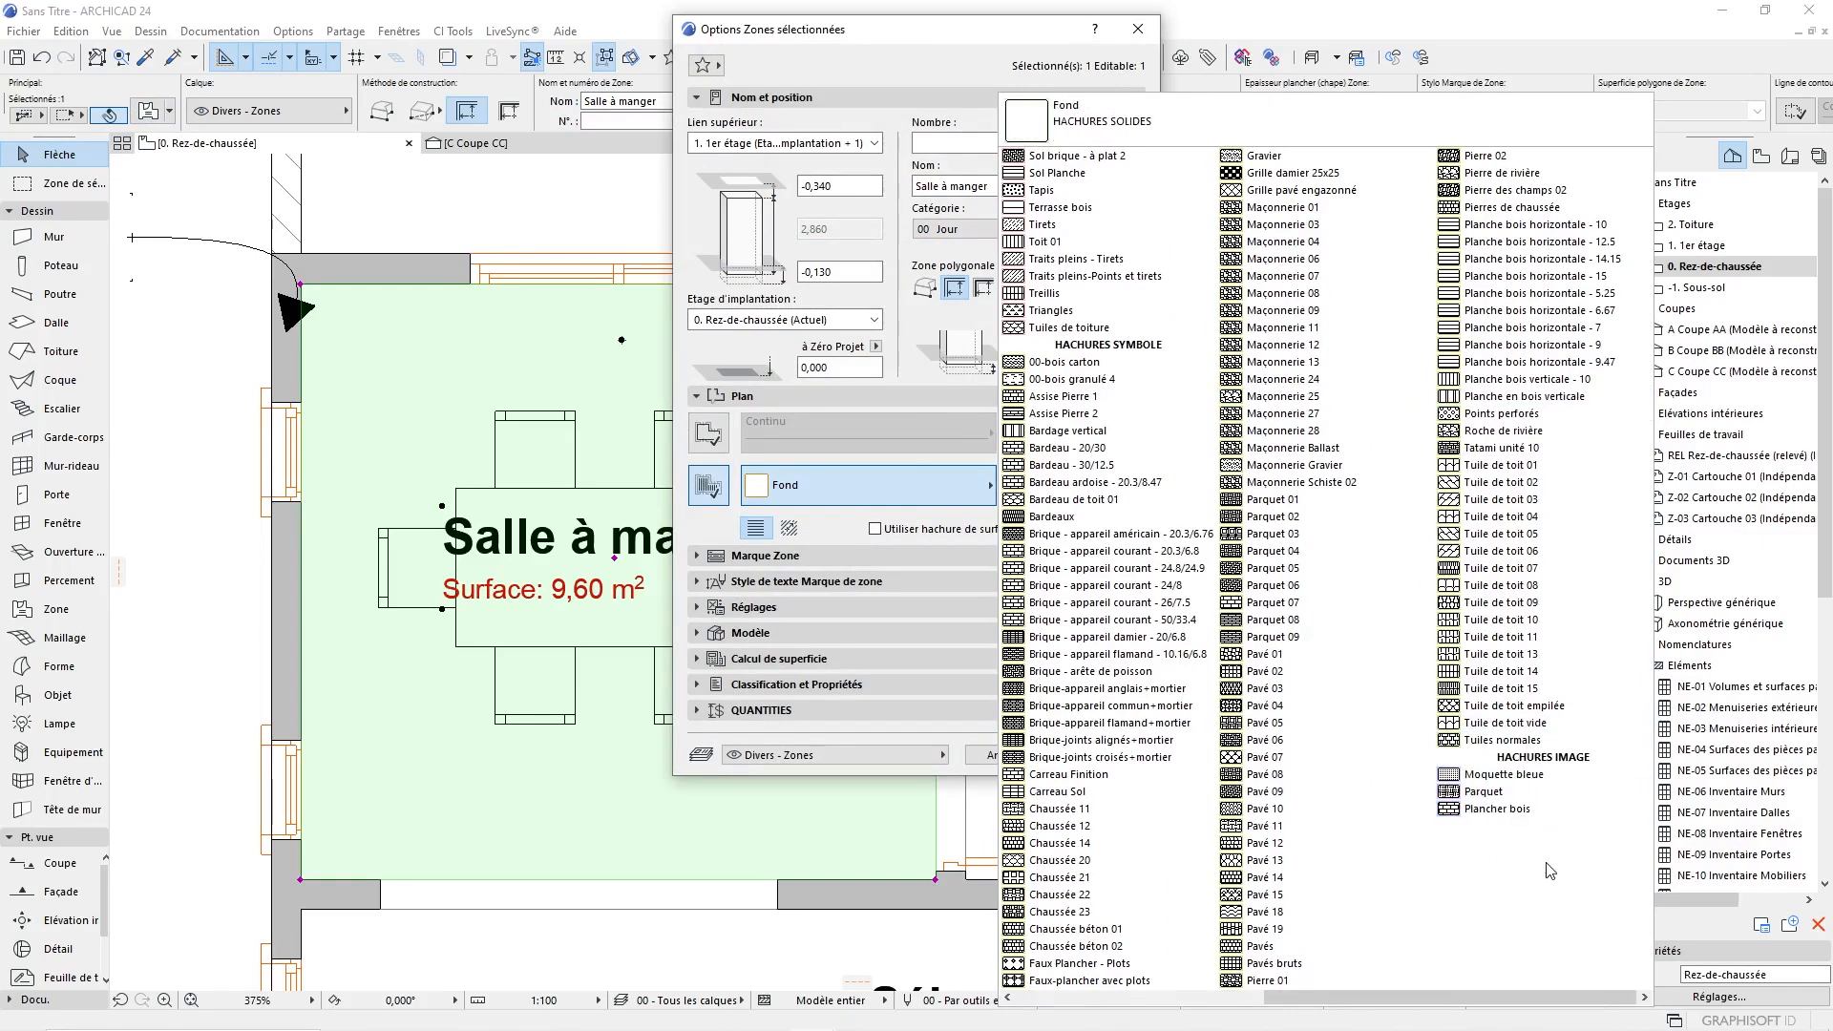
{"action": "left_click", "coordinate": [1513, 811]}
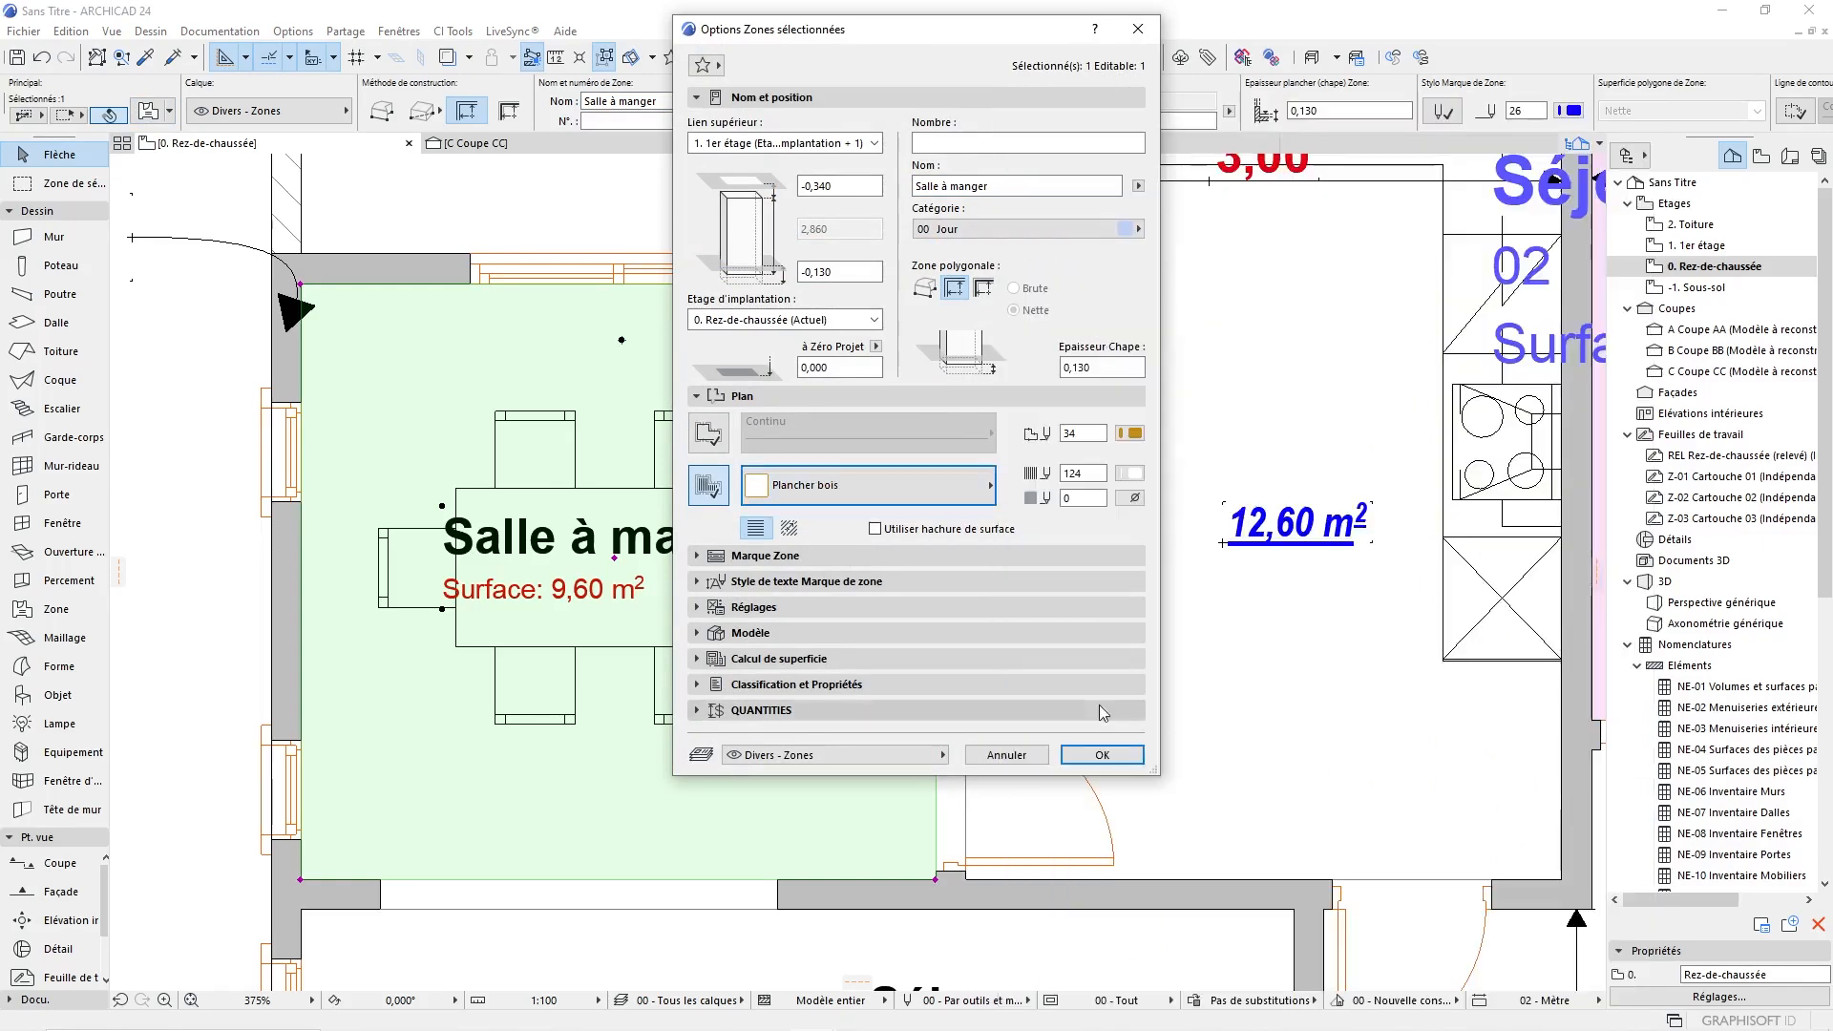
{"action": "left_click", "coordinate": [1105, 759]}
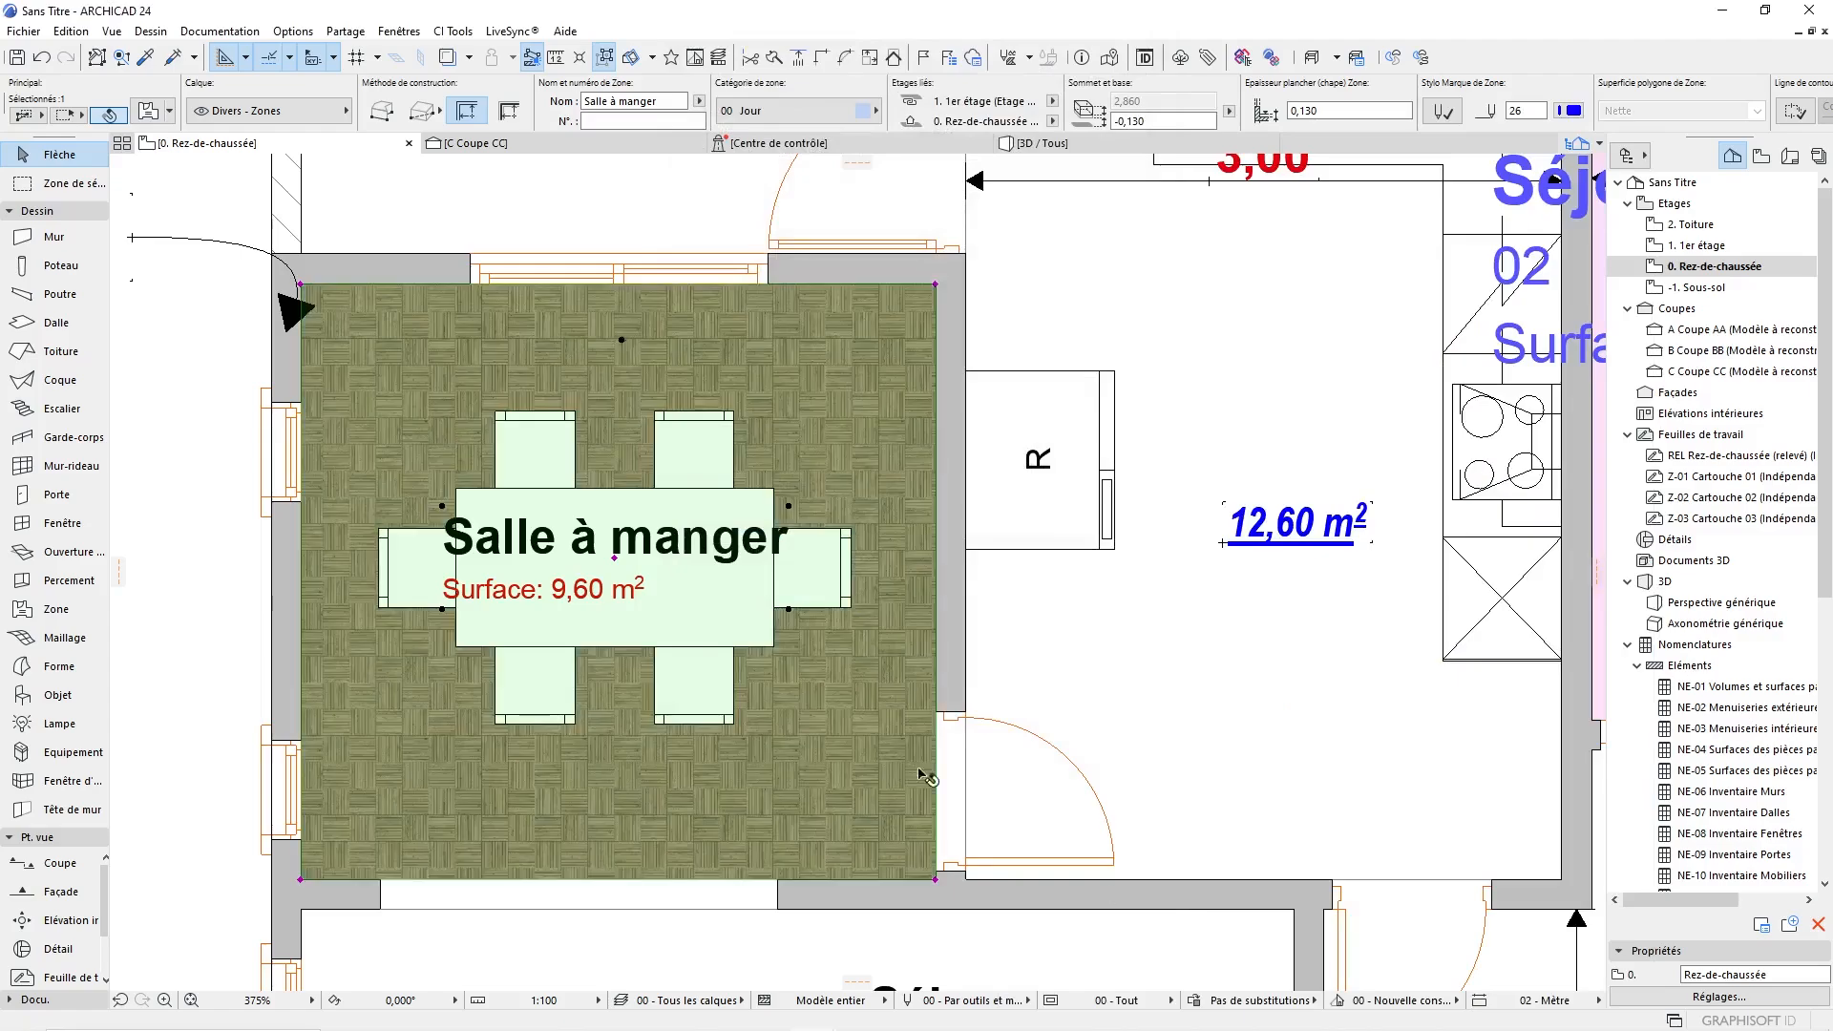
{"action": "left_click", "coordinate": [1016, 568]}
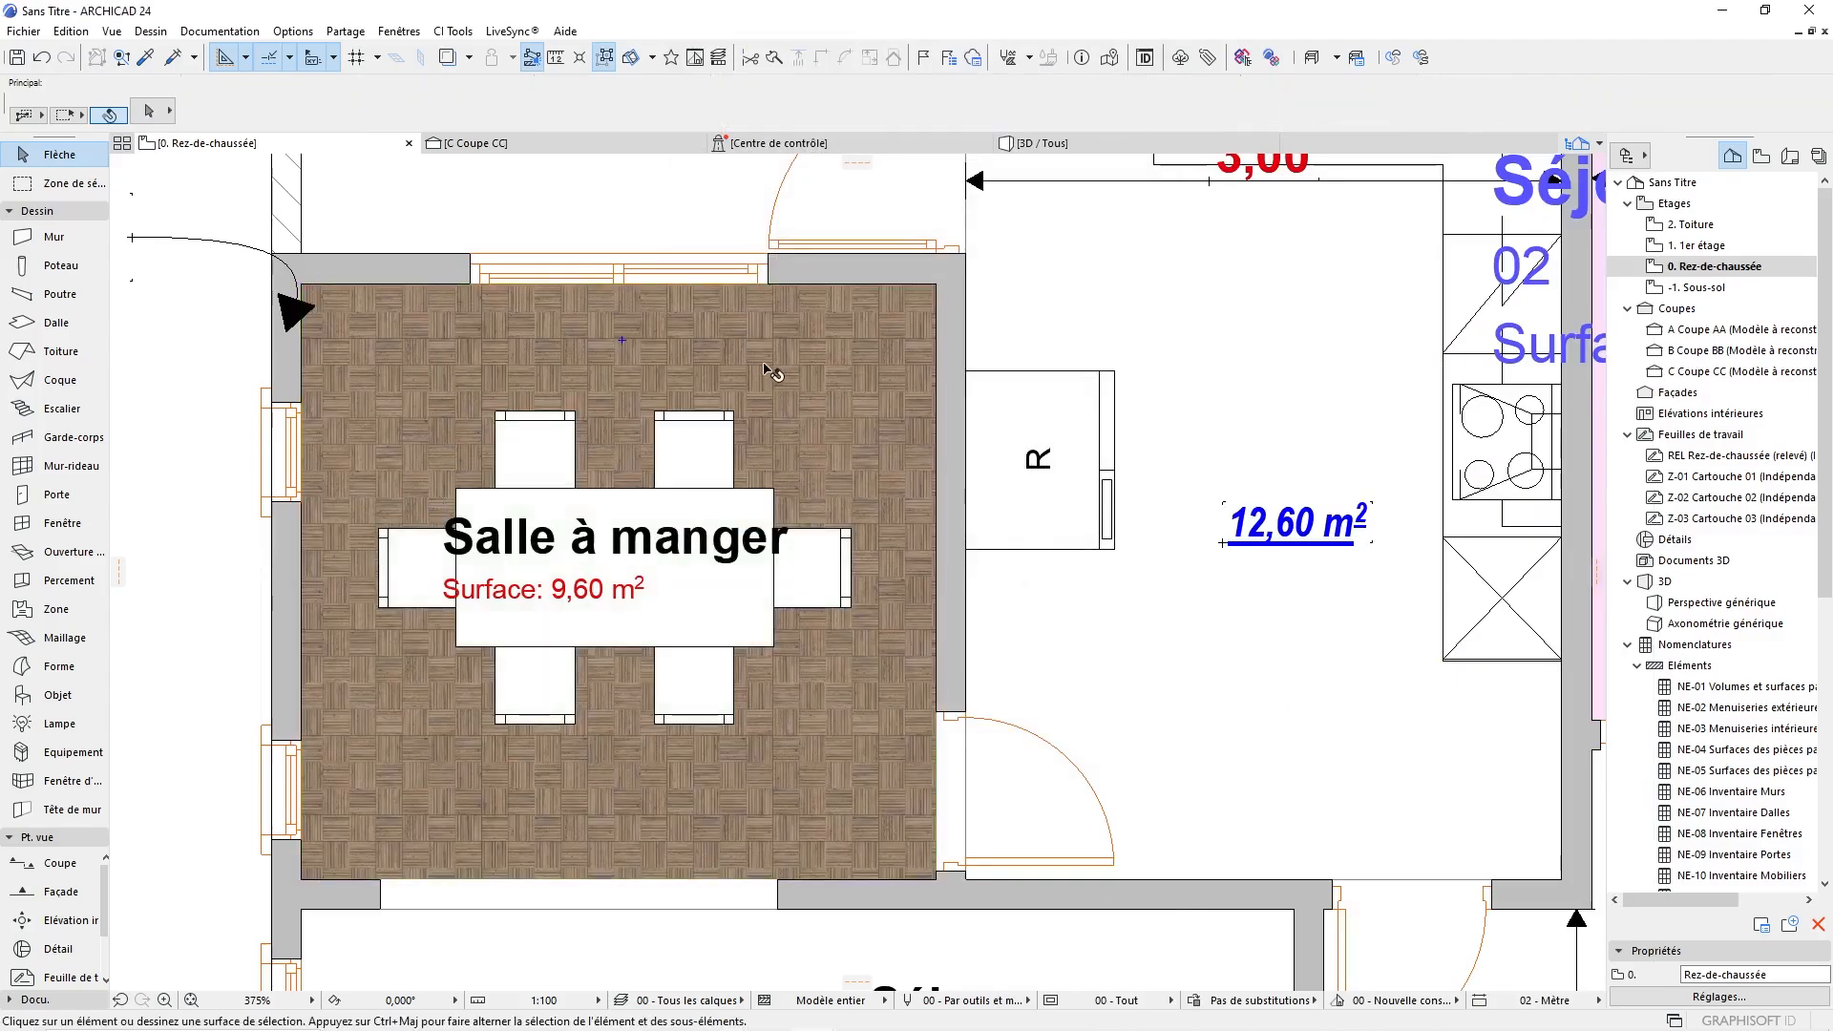
Examine the Salle à manger wood fill up close and the room zones across the whole ground-floor plan.
{"action": "scroll", "coordinate": [763, 370], "scroll_direction": "down", "scroll_amount": 5}
{"action": "scroll", "coordinate": [733, 384], "scroll_direction": "up", "scroll_amount": 7}
{"action": "scroll", "coordinate": [591, 275], "scroll_direction": "down", "scroll_amount": 9}
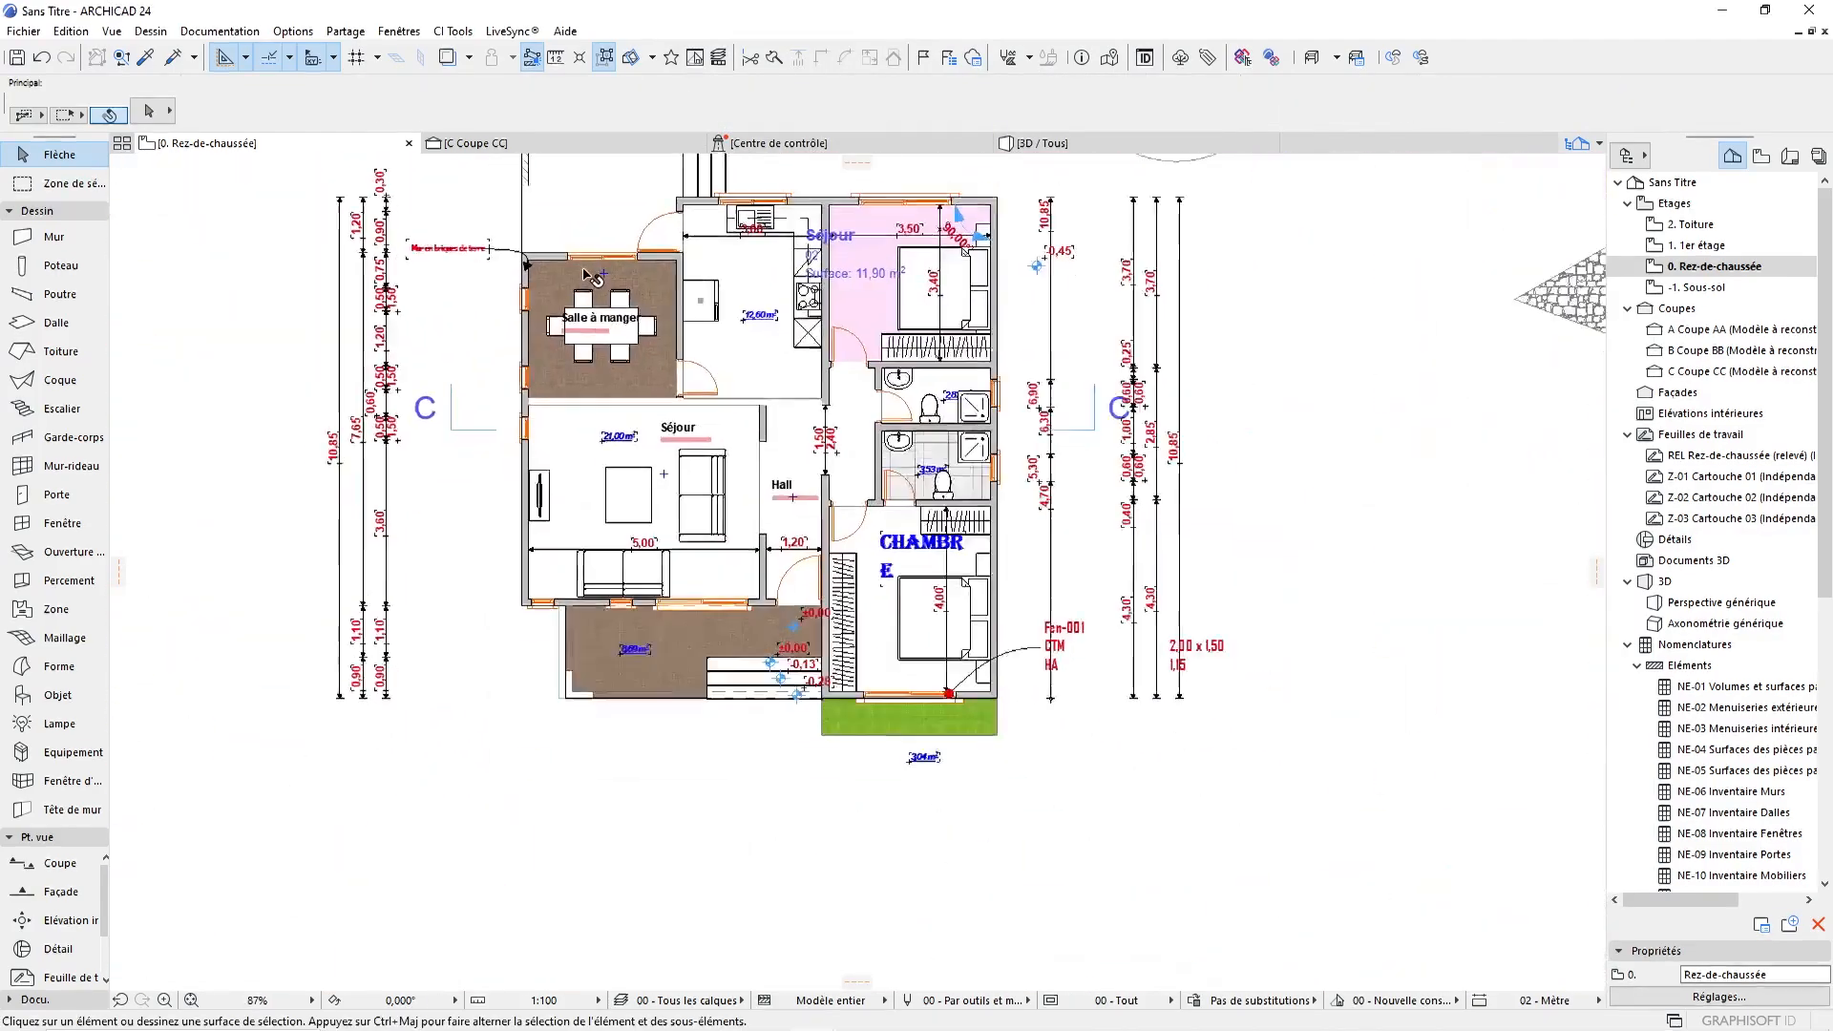
{"action": "scroll", "coordinate": [584, 275], "scroll_direction": "down", "scroll_amount": 2}
{"action": "middle_click_drag", "start_coordinate": [584, 275], "coordinate": [637, 484]}
{"action": "scroll", "coordinate": [705, 618], "scroll_direction": "up", "scroll_amount": 2}
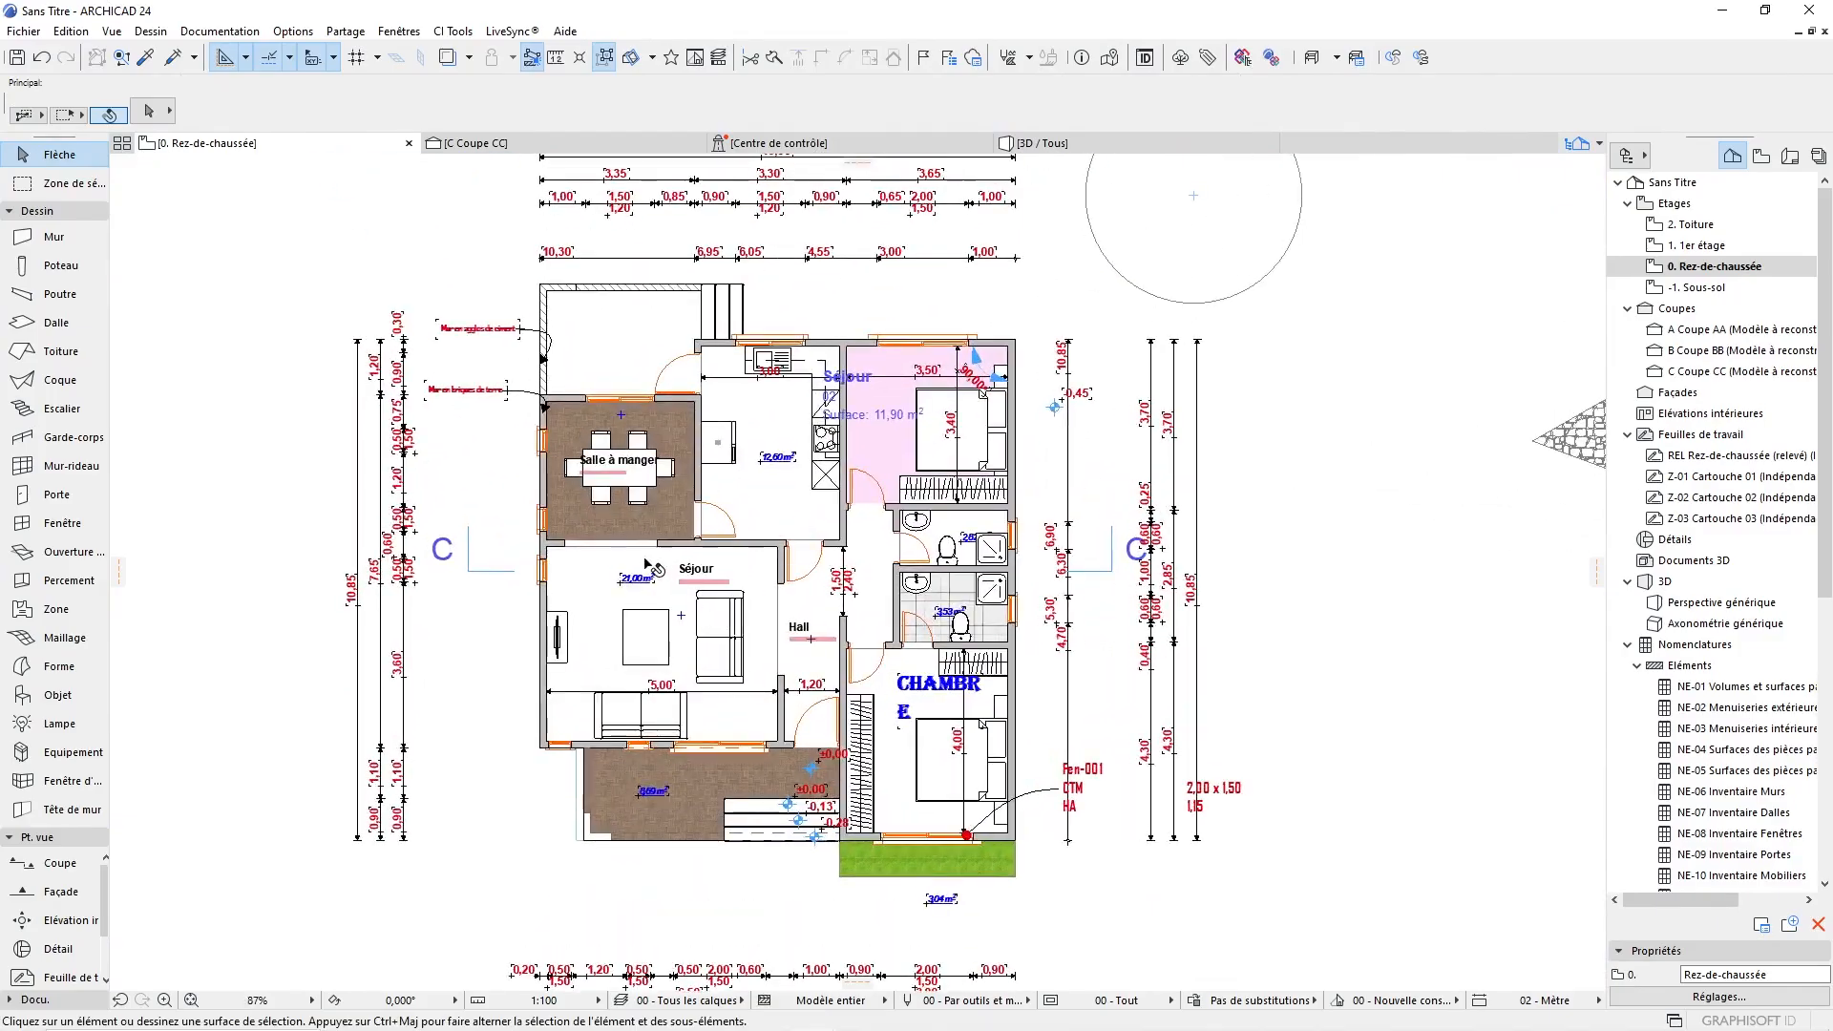
{"action": "scroll", "coordinate": [570, 460], "scroll_direction": "up", "scroll_amount": 7}
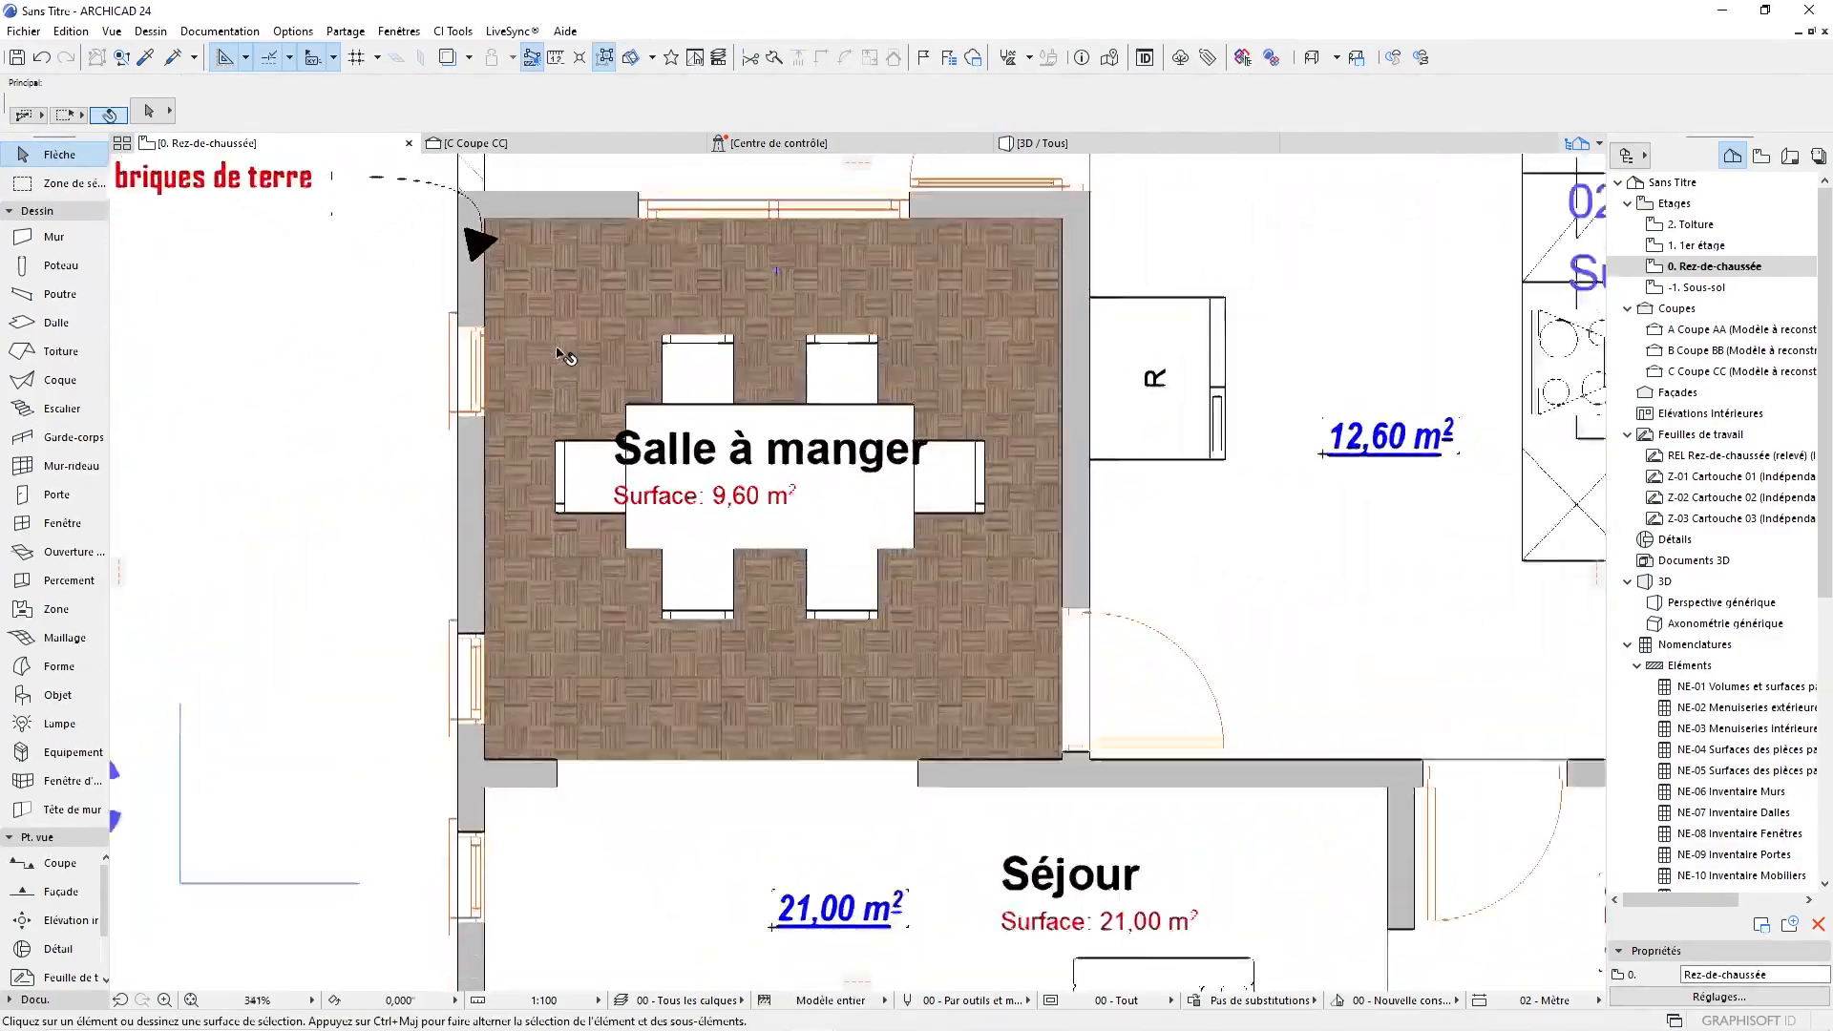
{"action": "scroll", "coordinate": [565, 355], "scroll_direction": "down", "scroll_amount": 4}
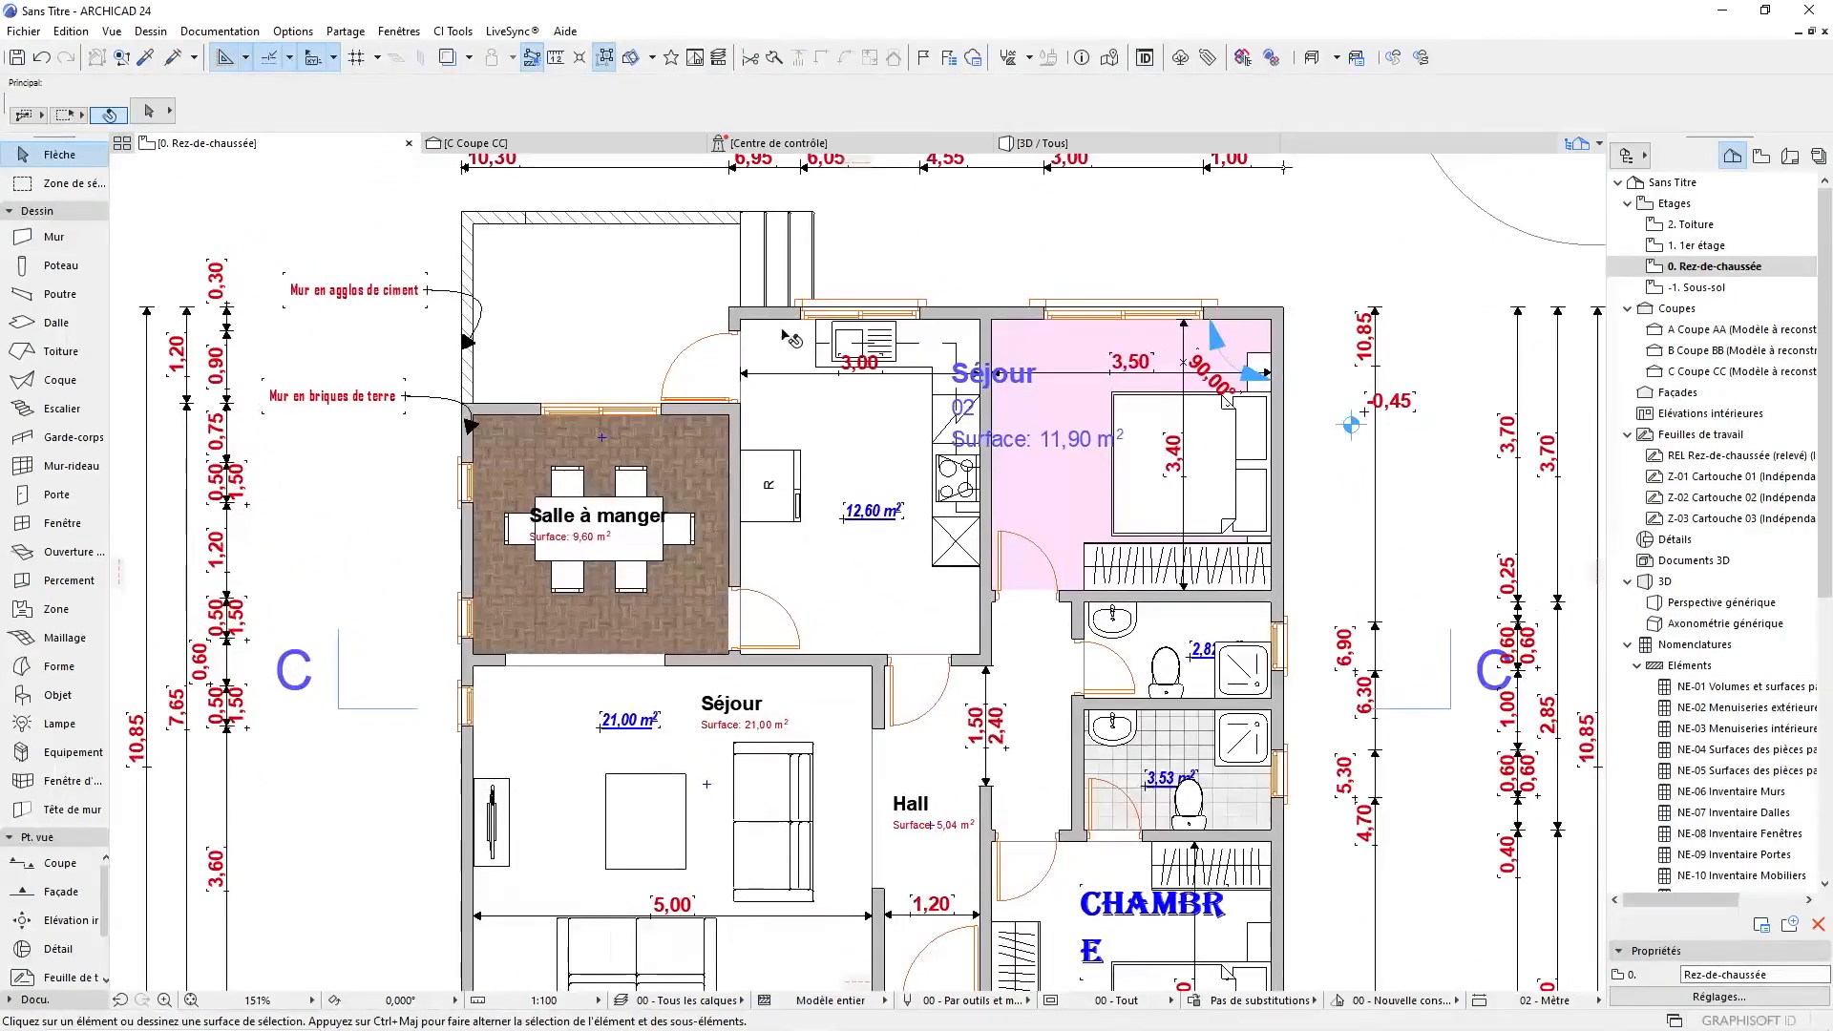
{"action": "scroll", "coordinate": [789, 337], "scroll_direction": "down", "scroll_amount": 2}
{"action": "middle_click_drag", "start_coordinate": [1143, 789], "coordinate": [1235, 837]}
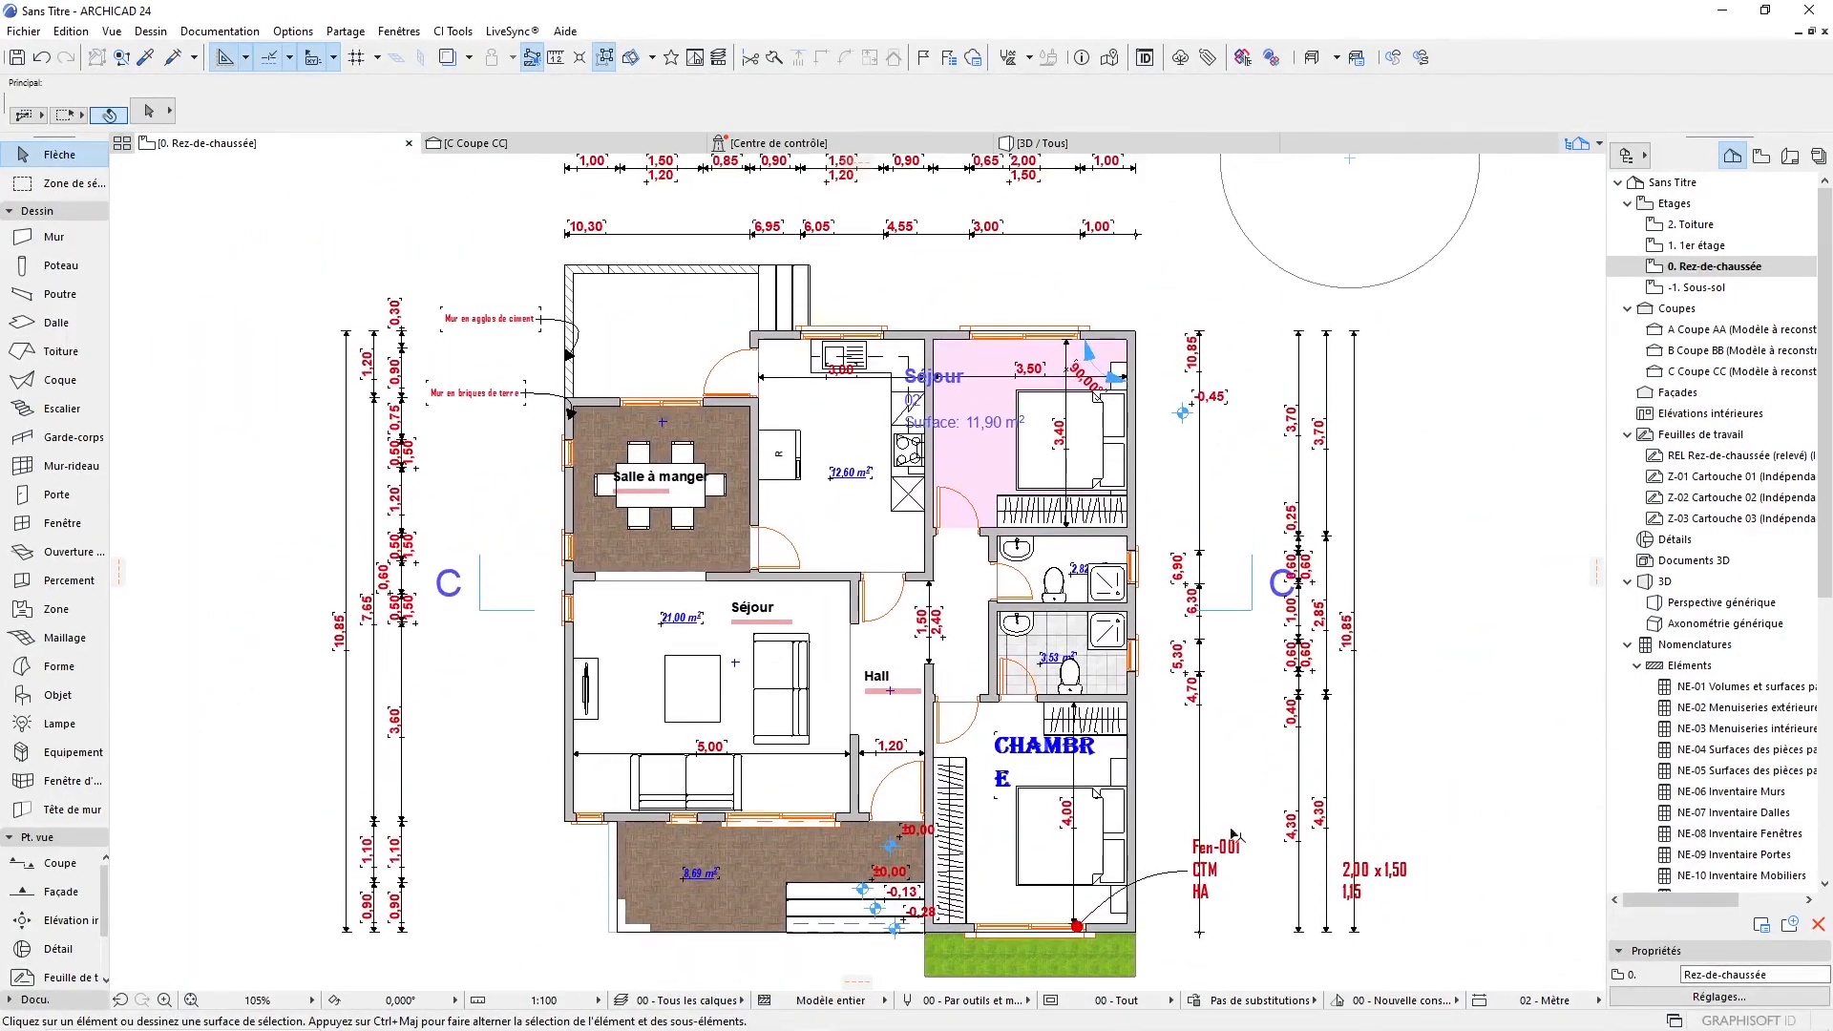
{"action": "middle_click_drag", "start_coordinate": [1361, 643], "coordinate": [1329, 608]}
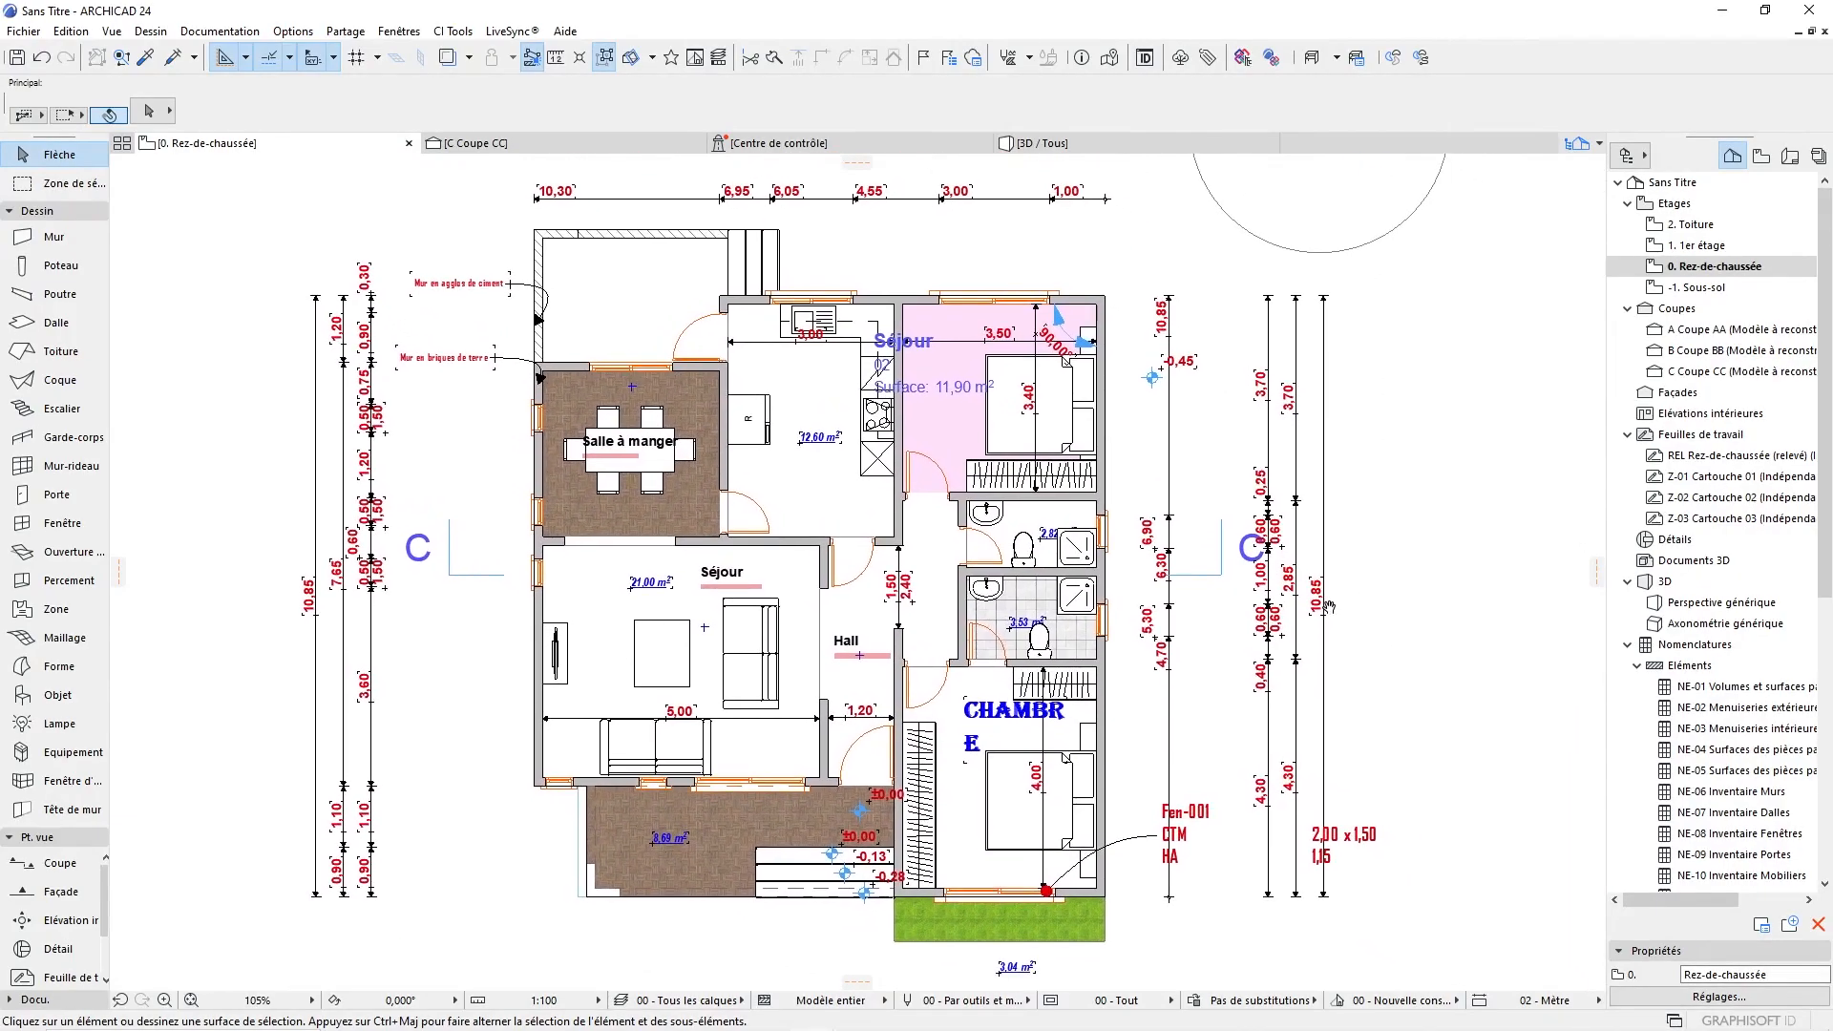